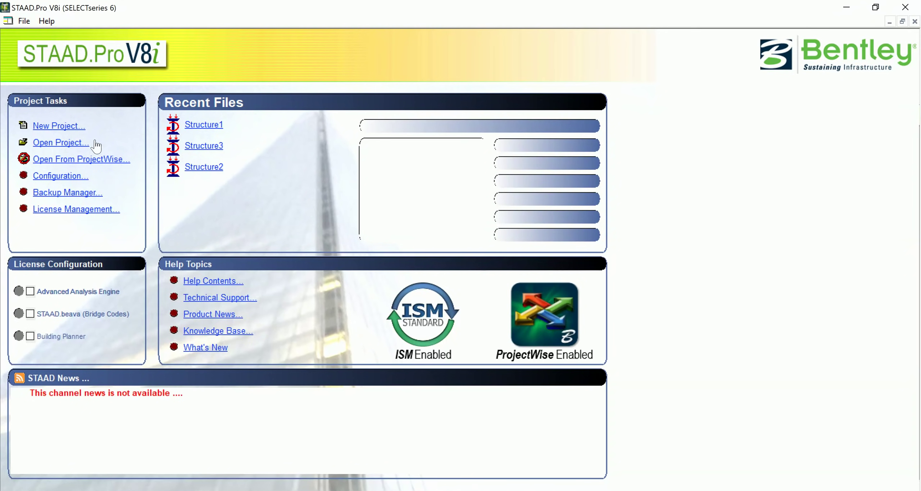
# - Create a new Space structure model named IWH with metre and kilonewton units, starting with Add Beam
pyautogui.click(71, 126)
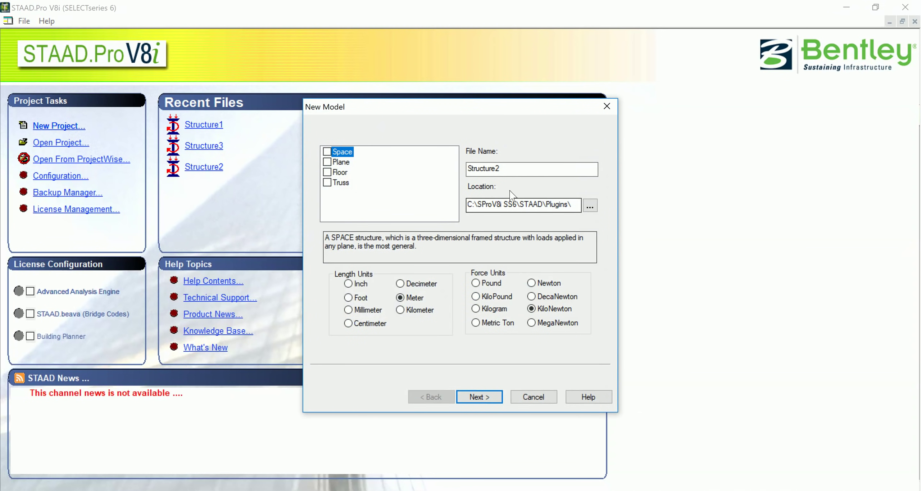
pyautogui.doubleClick(507, 168)
pyautogui.write('IWH')
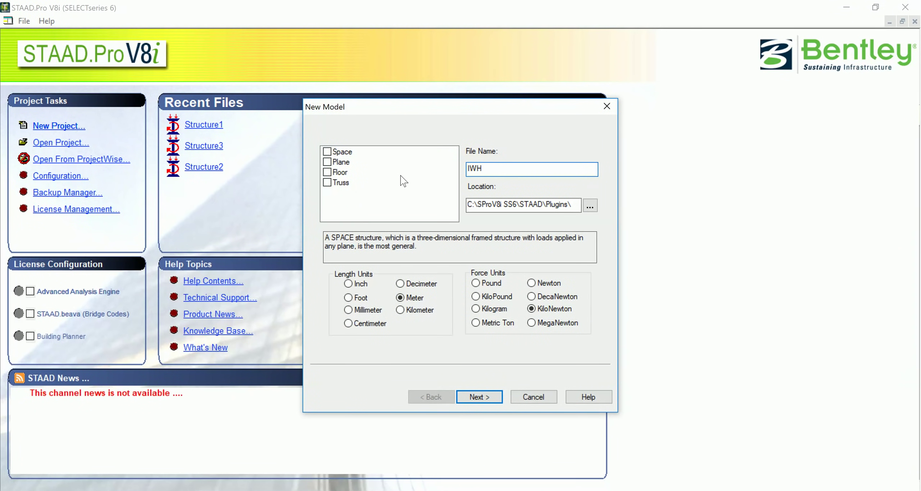
pyautogui.click(327, 151)
pyautogui.click(495, 398)
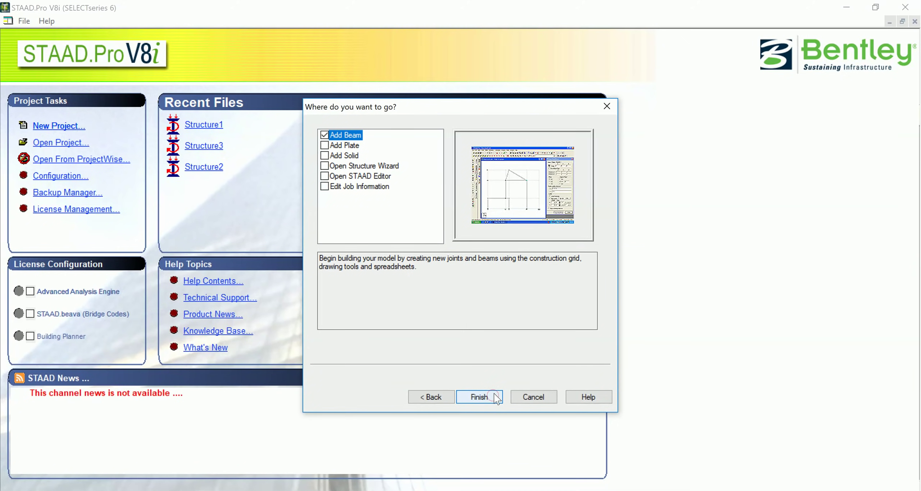
pyautogui.click(495, 395)
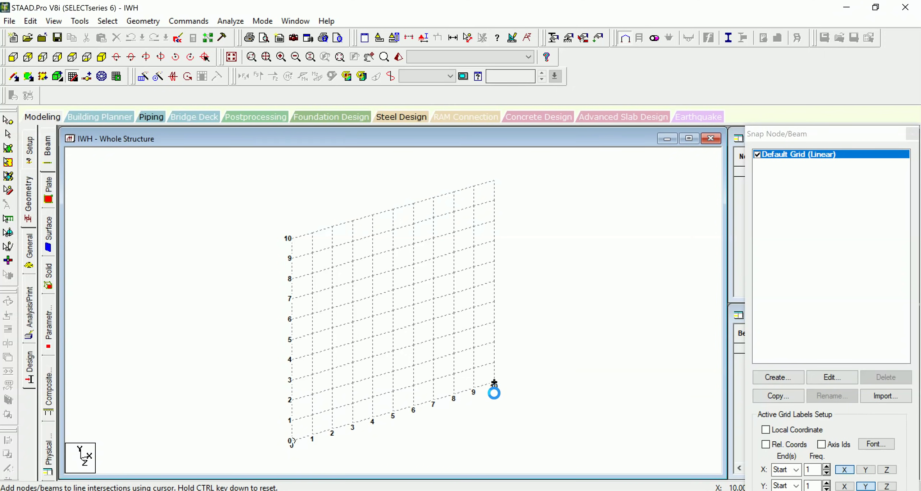
# - Edit the default linear grid to extend to 16 construction lines in the X direction at 1 m spacing
pyautogui.click(855, 376)
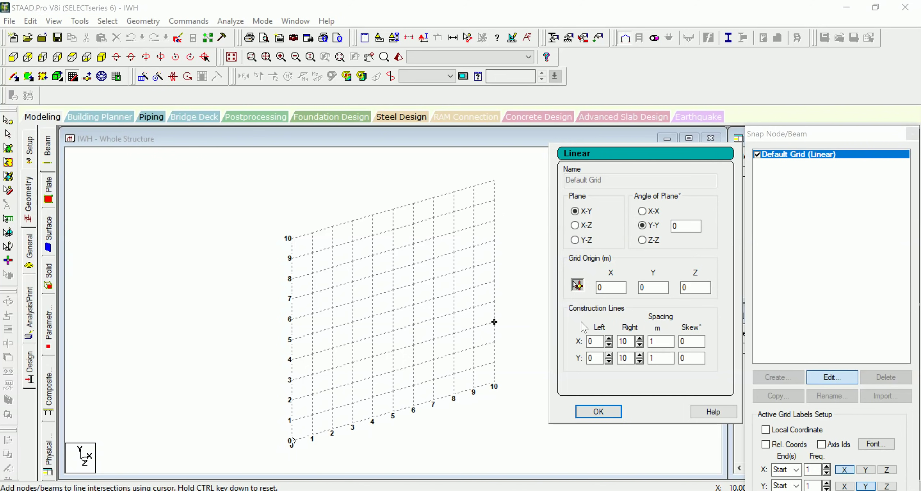
pyautogui.doubleClick(628, 340)
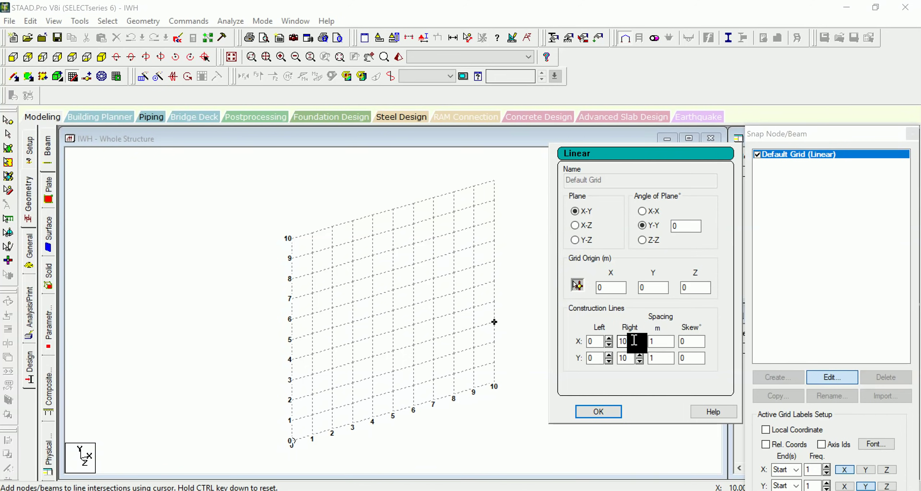
pyautogui.click(639, 338)
pyautogui.click(639, 338)
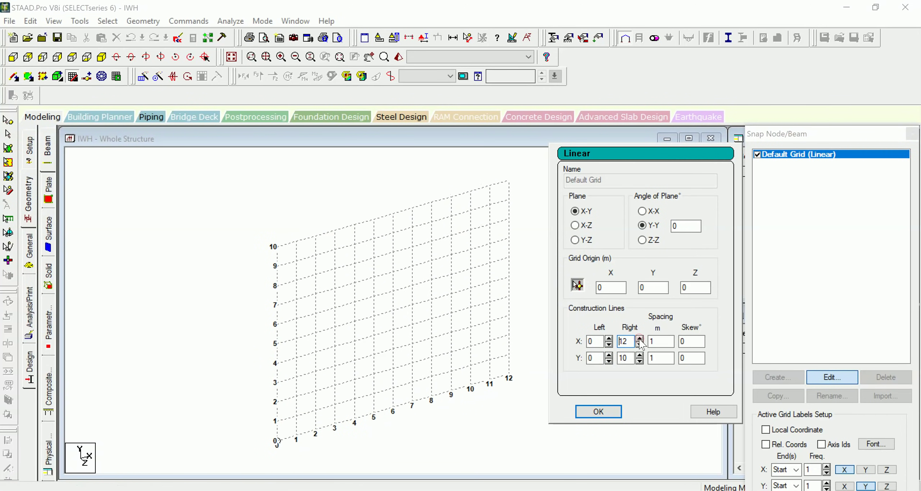
pyautogui.click(639, 339)
pyautogui.click(639, 339)
pyautogui.click(639, 338)
pyautogui.click(640, 339)
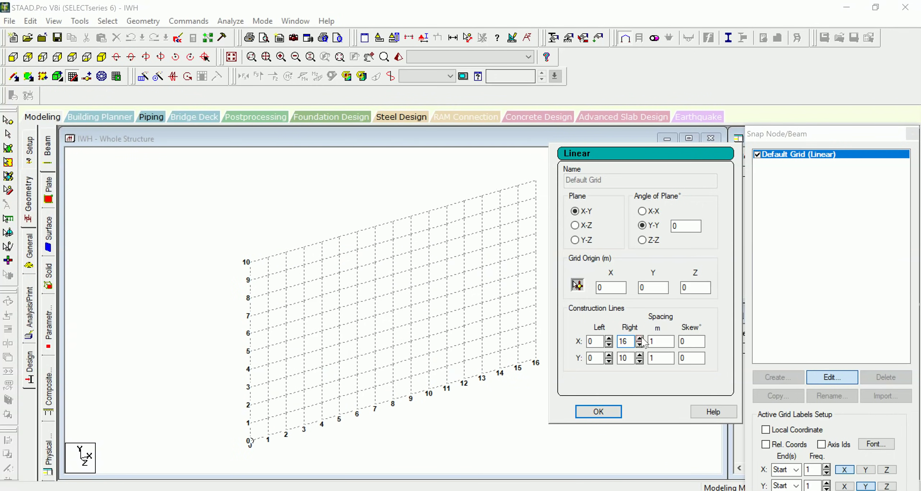
pyautogui.click(598, 411)
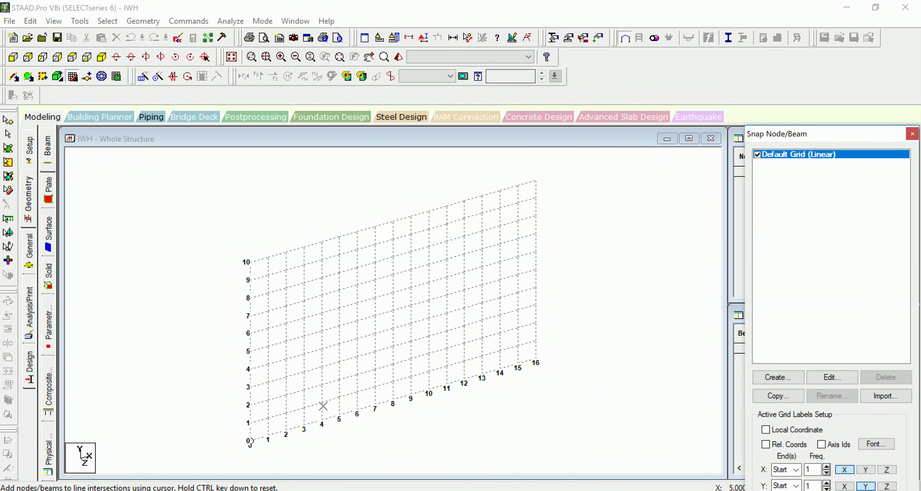
# - Draw a gable frame on the grid through (0,0), (0,5), (8,7), (16,5) and (16,0), and hide the grid
pyautogui.click(251, 441)
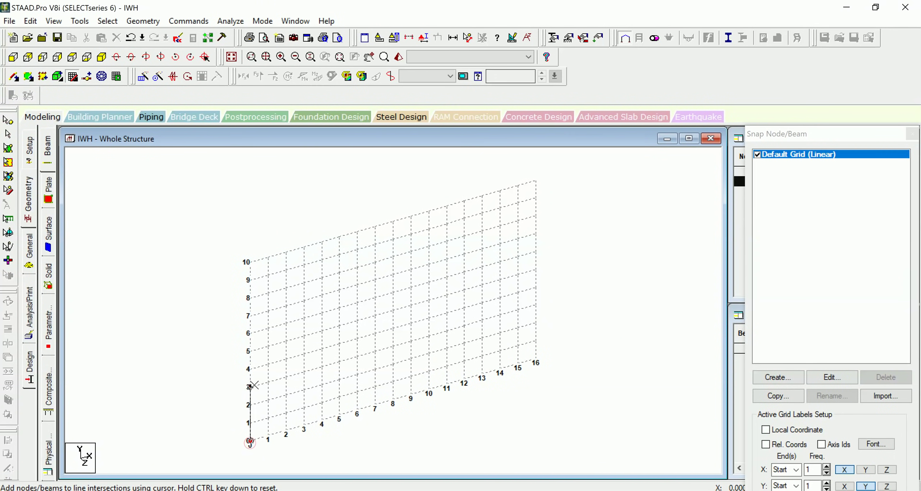
pyautogui.click(250, 351)
pyautogui.click(396, 282)
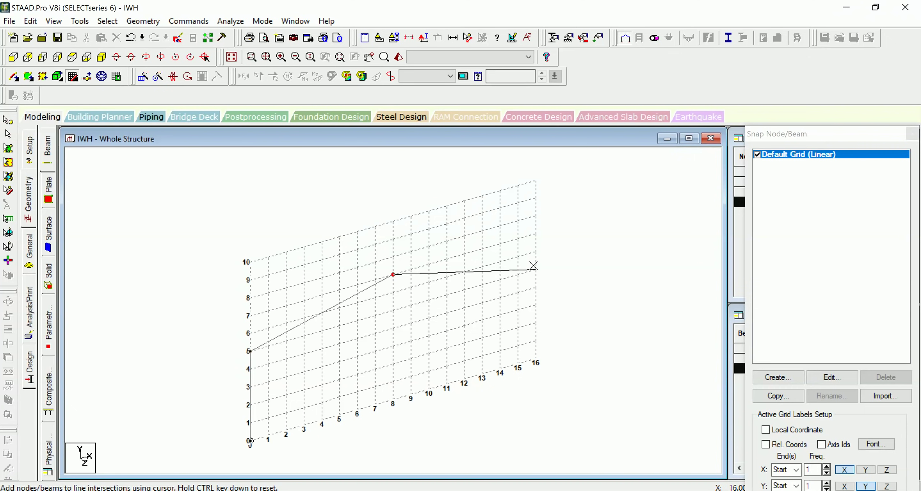
pyautogui.click(534, 265)
pyautogui.click(536, 360)
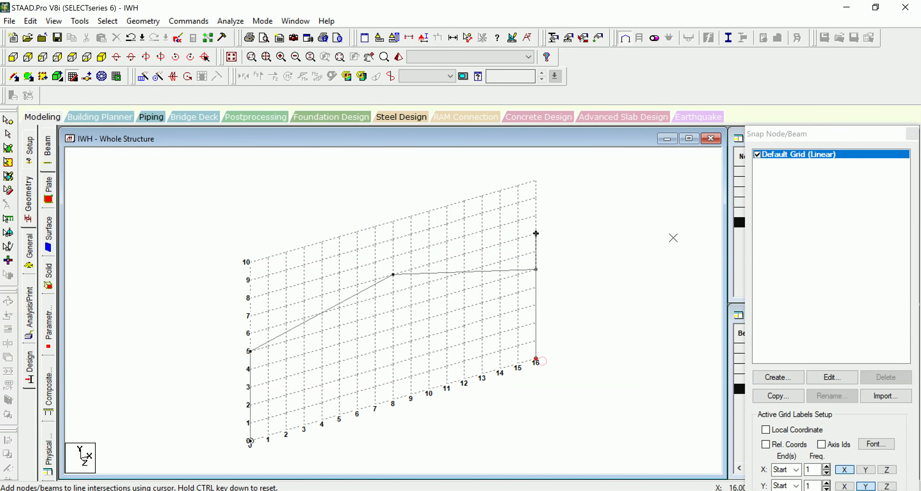
pyautogui.click(759, 155)
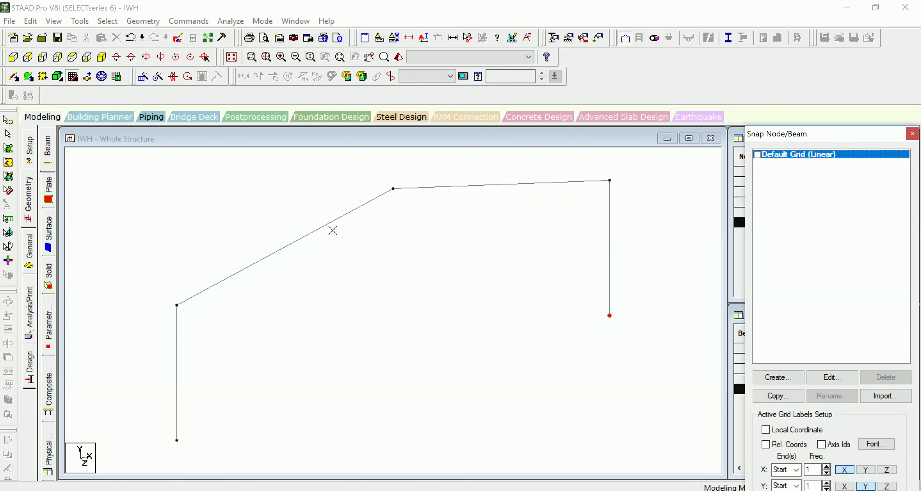
pyautogui.press('Escape')
# - Insert 5 intermediate nodes in each of the two sloping rafters
pyautogui.click(332, 226)
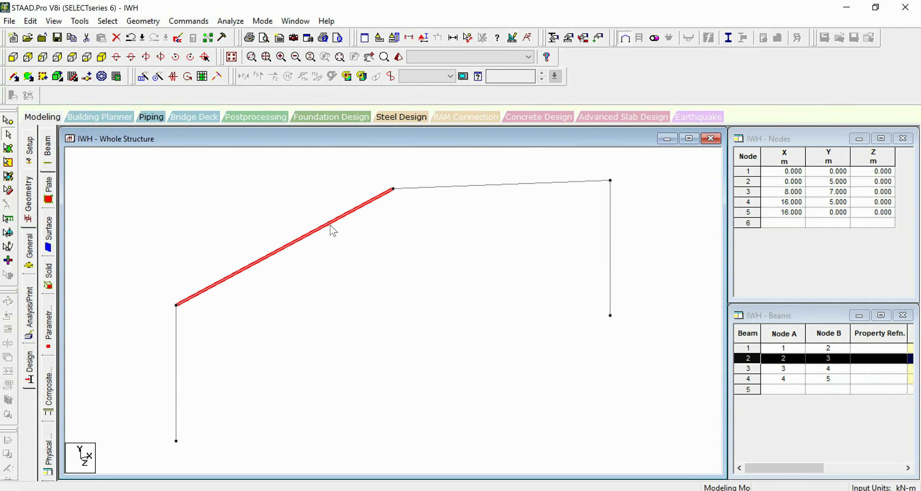
pyautogui.keyDown('ctrl'); pyautogui.click(422, 188); pyautogui.keyUp('ctrl')
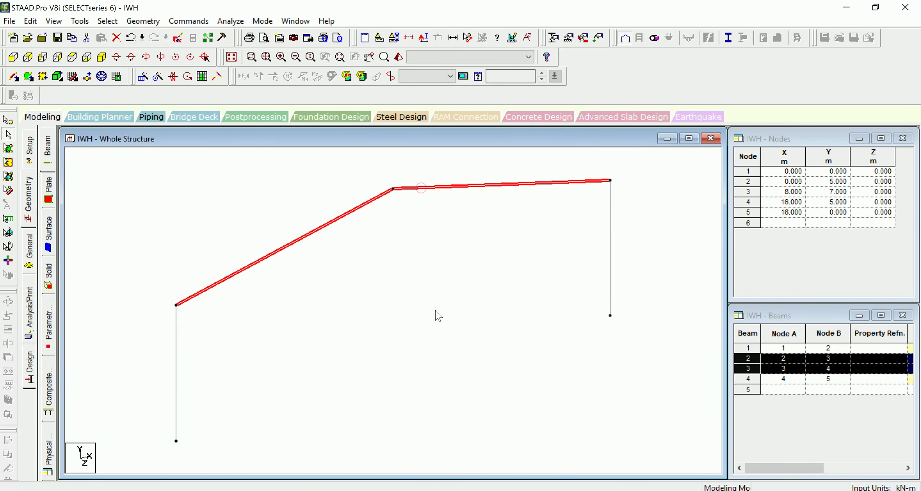
pyautogui.rightClick(436, 302)
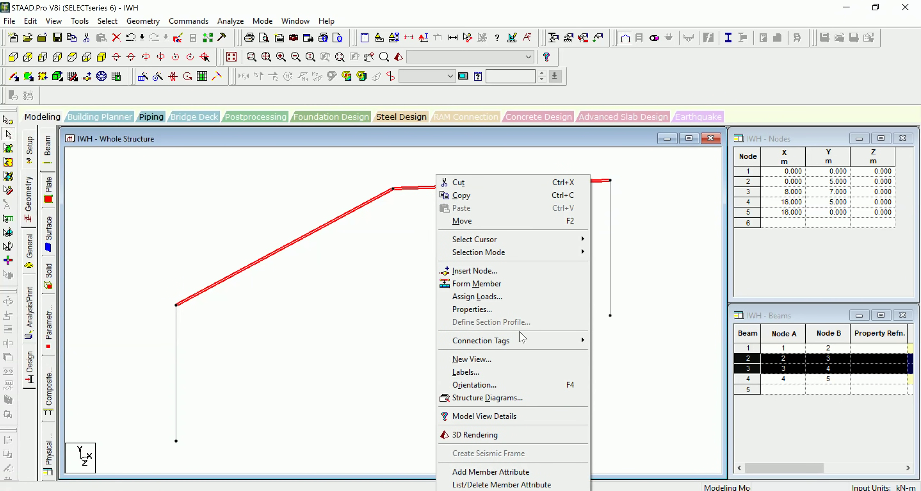
pyautogui.click(467, 270)
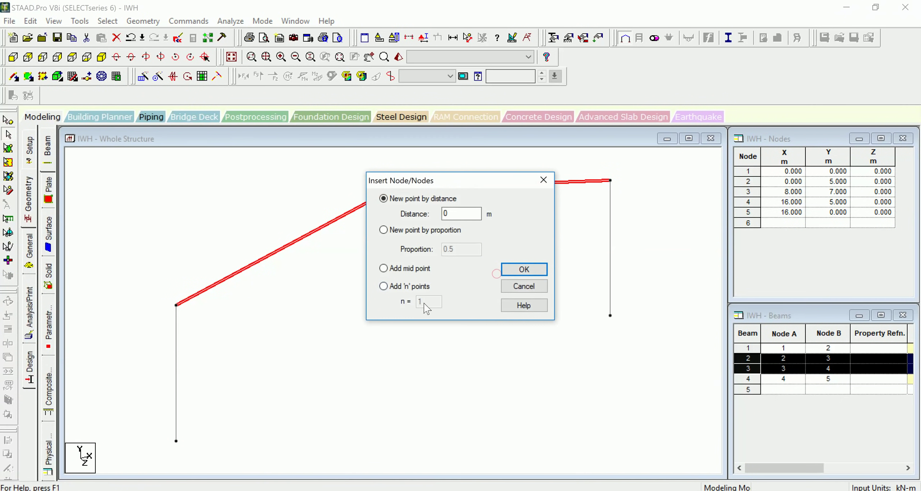
pyautogui.click(397, 288)
pyautogui.doubleClick(418, 300)
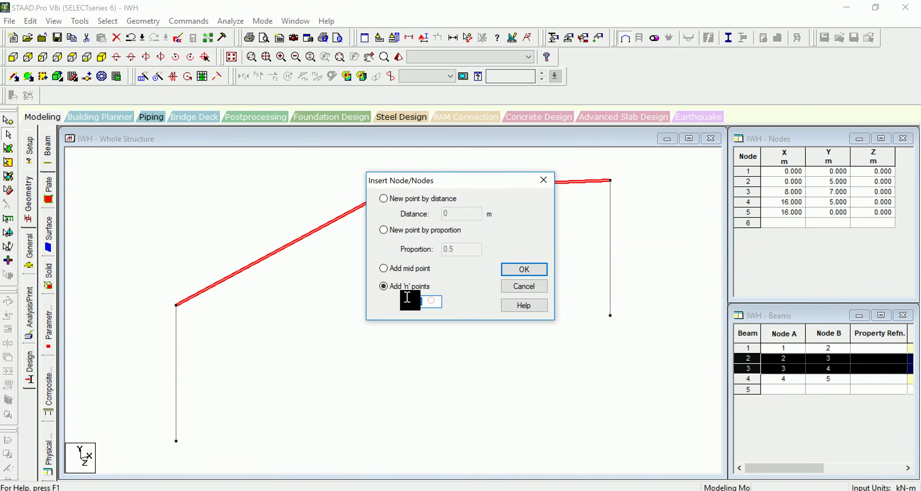
pyautogui.write('5')
pyautogui.click(515, 270)
# - Repeat the whole frame along Z in 8 steps of 5 m, with linked steps and an open base
pyautogui.scroll(-4, 475, 342)
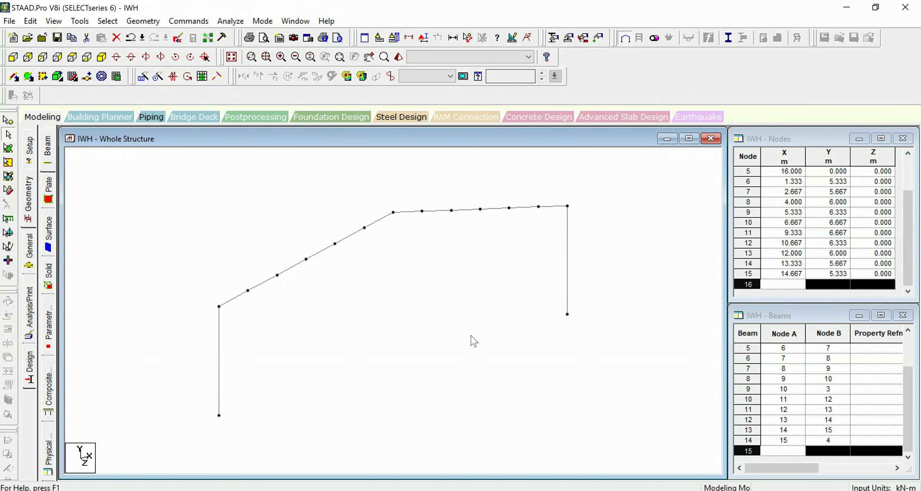
pyautogui.moveTo(205, 211); pyautogui.dragTo(545, 416)
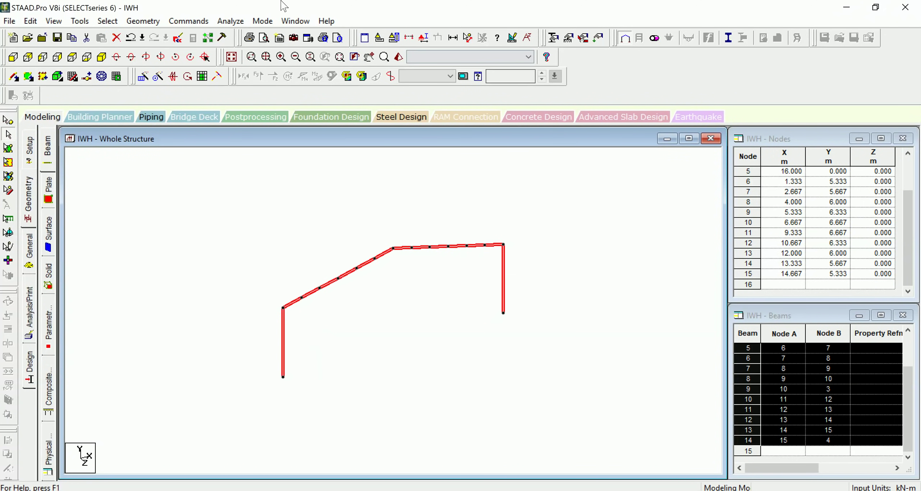
pyautogui.click(143, 77)
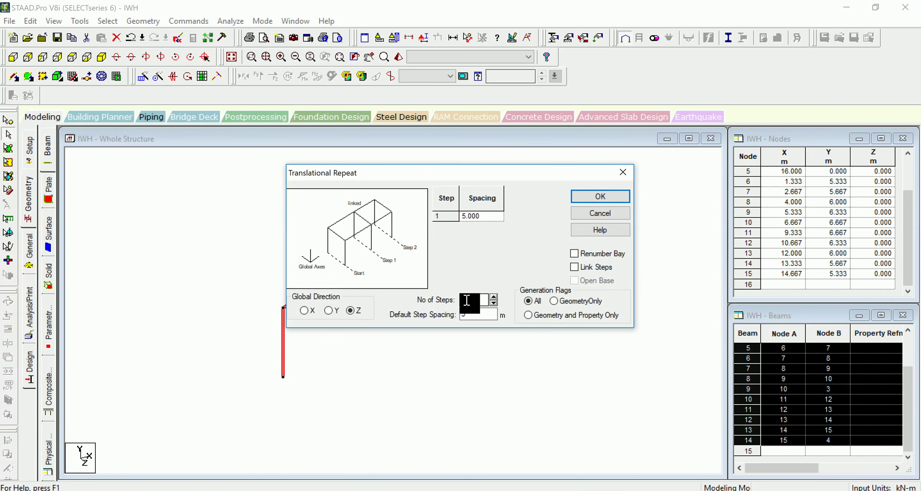
pyautogui.moveTo(468, 301); pyautogui.dragTo(452, 298)
pyautogui.write('8')
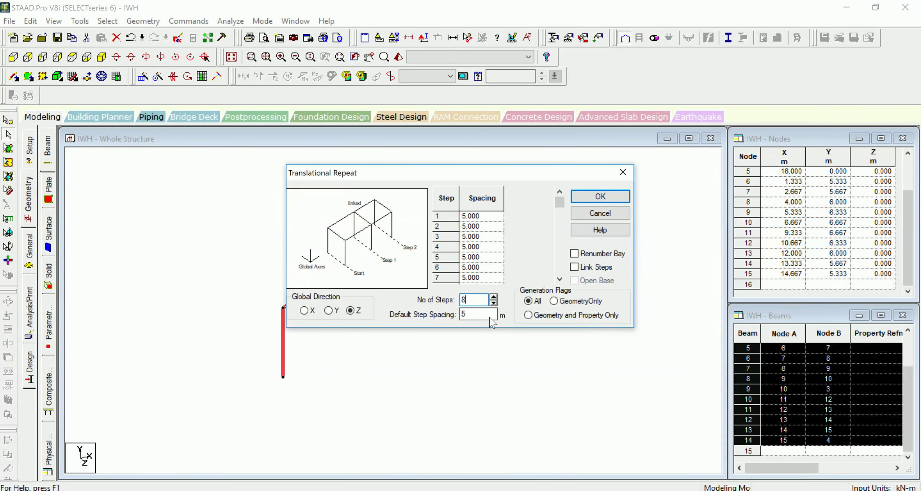
pyautogui.click(574, 267)
pyautogui.click(574, 281)
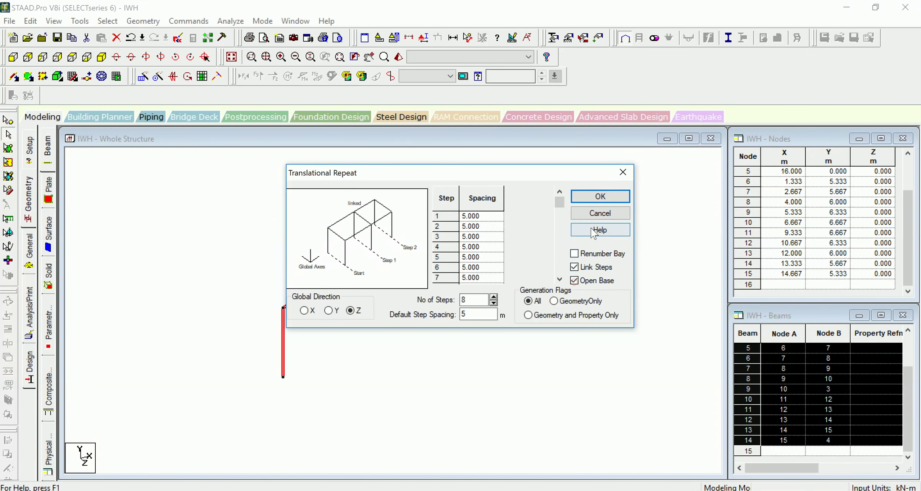
pyautogui.click(590, 198)
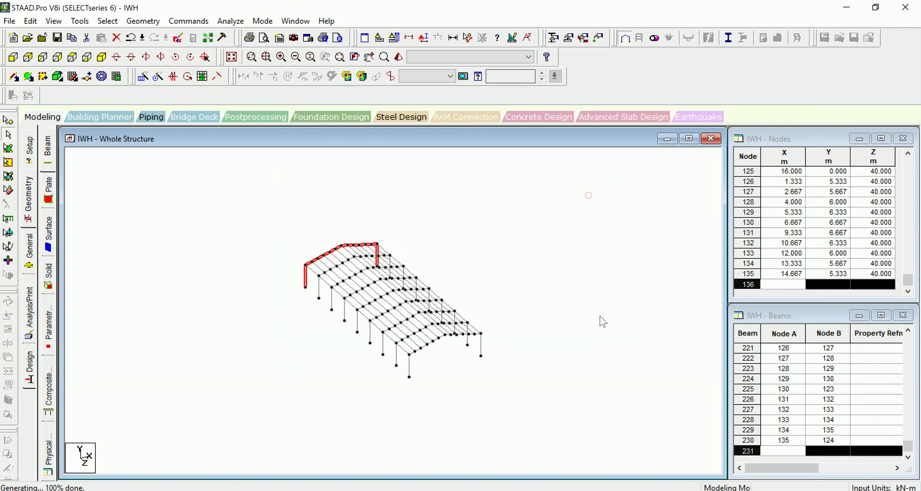
pyautogui.click(600, 315)
# - Add crossed diagonal bracing beams between the columns in alternate bays of the near long side, without adding extra nodes
pyautogui.scroll(4, 388, 303)
pyautogui.scroll(2, 495, 255)
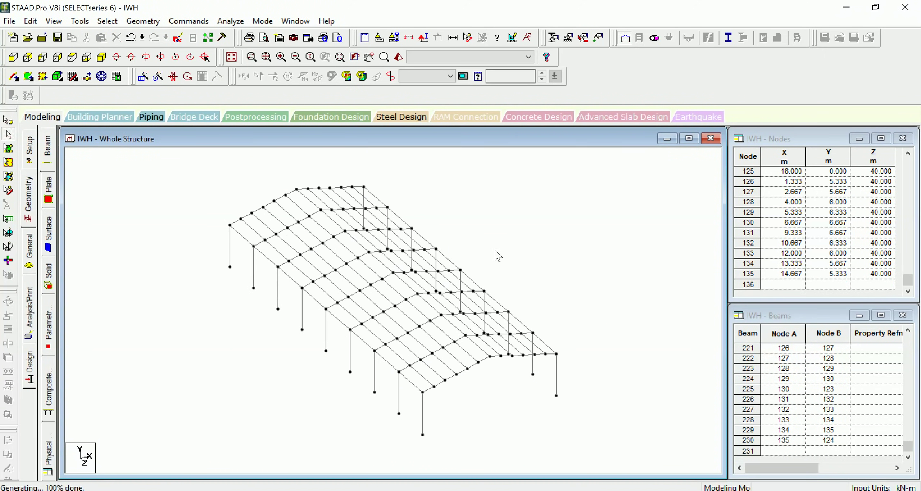
pyautogui.scroll(-4, 499, 256)
pyautogui.moveTo(529, 300); pyautogui.dragTo(564, 288, button='middle')
pyautogui.scroll(2, 520, 271)
pyautogui.moveTo(560, 240); pyautogui.dragTo(479, 302, button='middle')
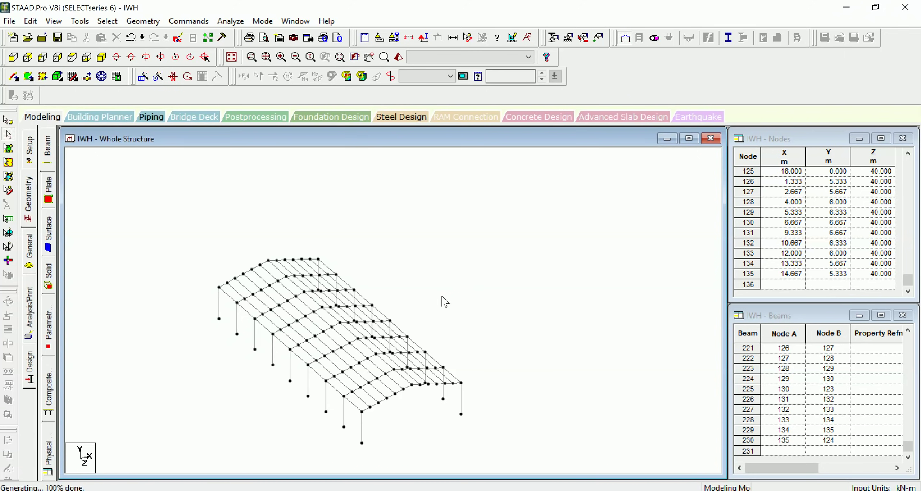
pyautogui.scroll(1, 445, 302)
pyautogui.moveTo(445, 301); pyautogui.dragTo(554, 247, button='middle')
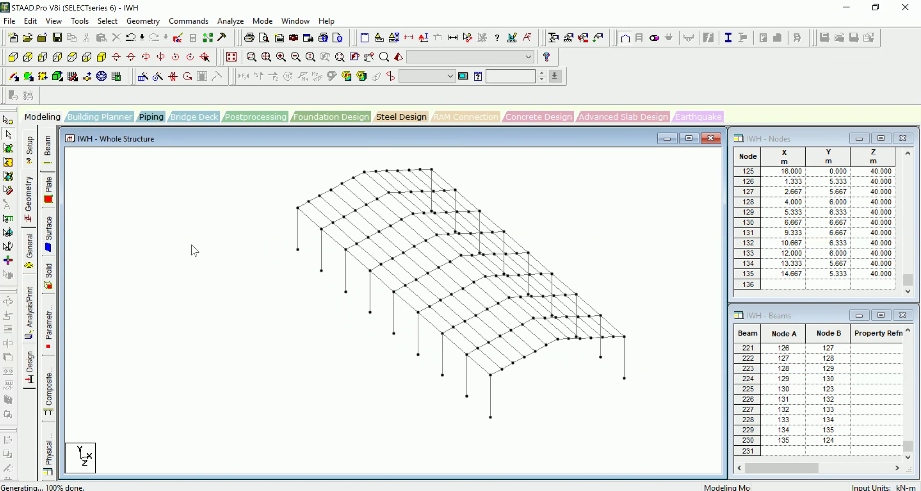
pyautogui.click(14, 77)
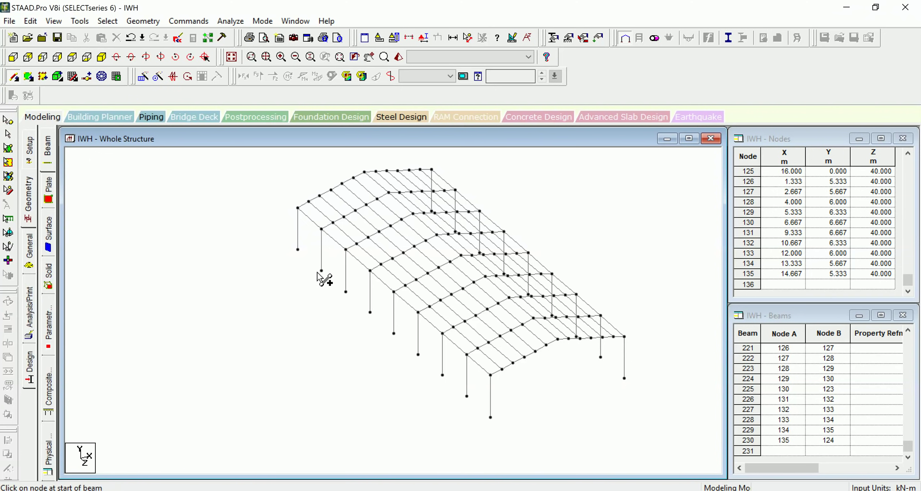
pyautogui.moveTo(321, 269)
pyautogui.mouseDown()
pyautogui.moveTo(347, 254)
pyautogui.moveTo(322, 230)
pyautogui.moveTo(346, 291)
pyautogui.moveTo(377, 308)
pyautogui.moveTo(394, 292)
pyautogui.moveTo(396, 338)
pyautogui.moveTo(444, 345)
pyautogui.moveTo(427, 325)
pyautogui.mouseUp()
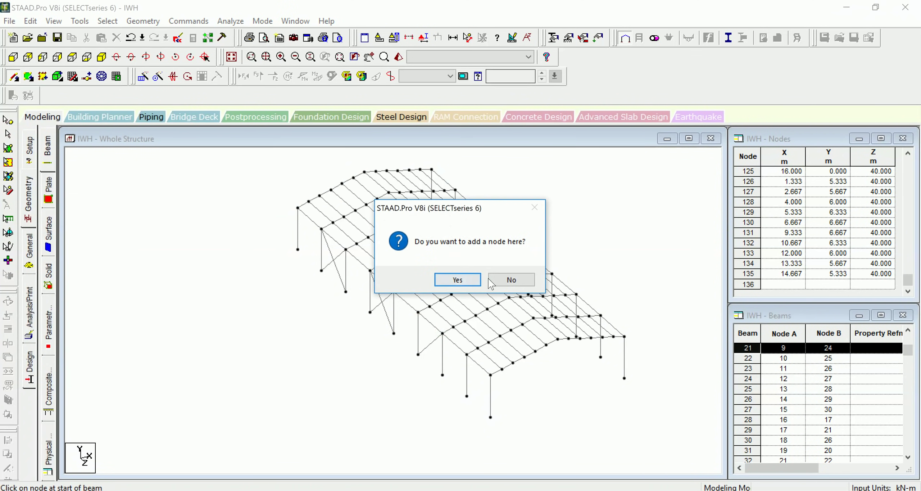
pyautogui.click(491, 281)
pyautogui.moveTo(418, 312)
pyautogui.mouseDown()
pyautogui.moveTo(467, 391)
pyautogui.moveTo(443, 375)
pyautogui.moveTo(494, 385)
pyautogui.moveTo(488, 373)
pyautogui.moveTo(469, 361)
pyautogui.moveTo(490, 417)
pyautogui.mouseUp()
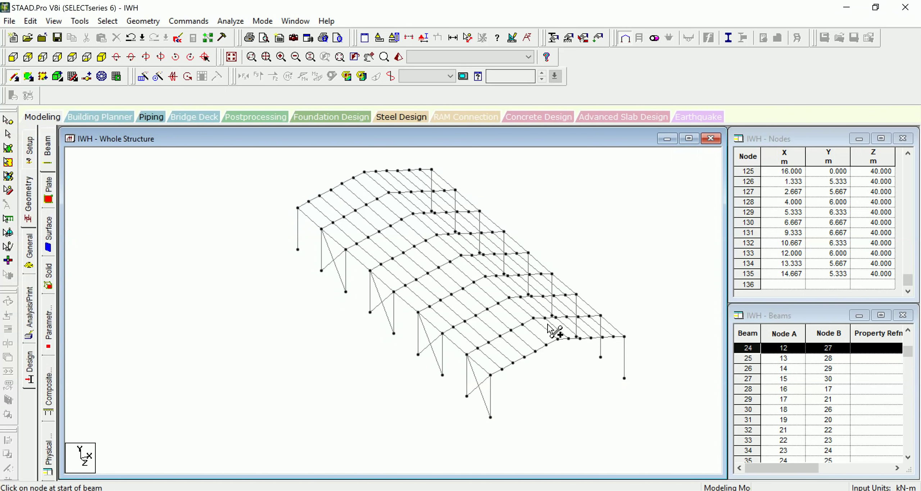
# - Isolate the columns and eave members of the far long side (X = 16 m) in the active window, shown isometrically
pyautogui.click(73, 54)
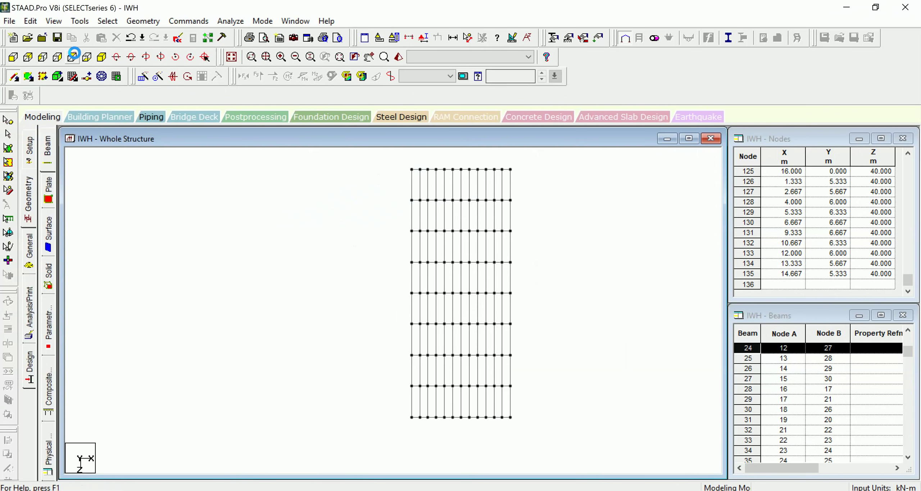
pyautogui.scroll(2, 591, 208)
pyautogui.scroll(-3, 591, 208)
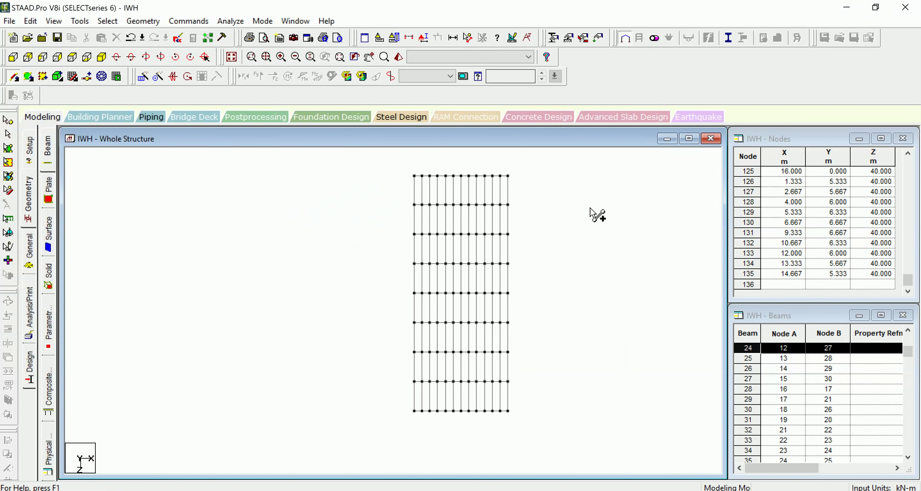
pyautogui.scroll(3, 568, 257)
pyautogui.scroll(-1, 539, 268)
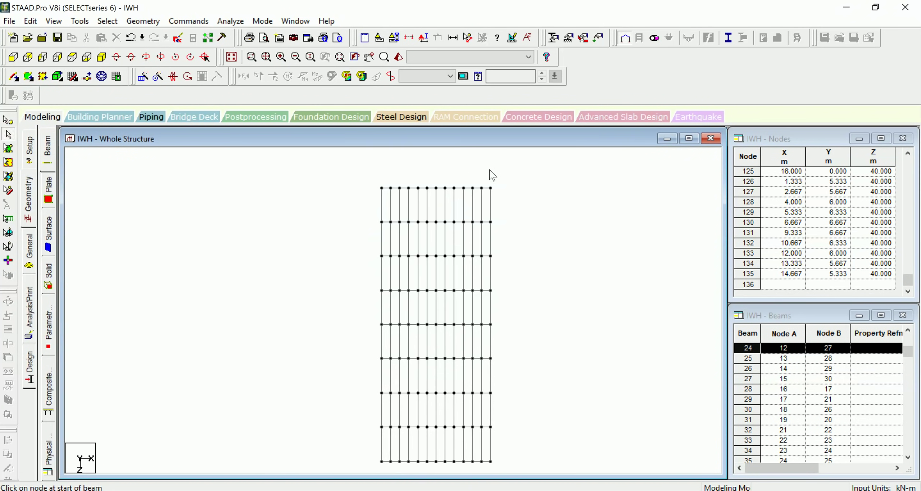
pyautogui.moveTo(489, 170); pyautogui.dragTo(520, 470)
pyautogui.rightClick(603, 273)
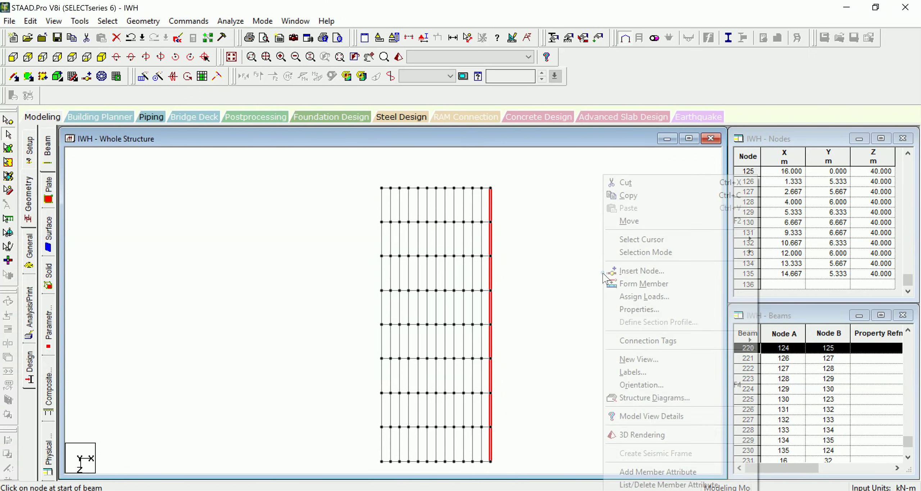
pyautogui.click(637, 365)
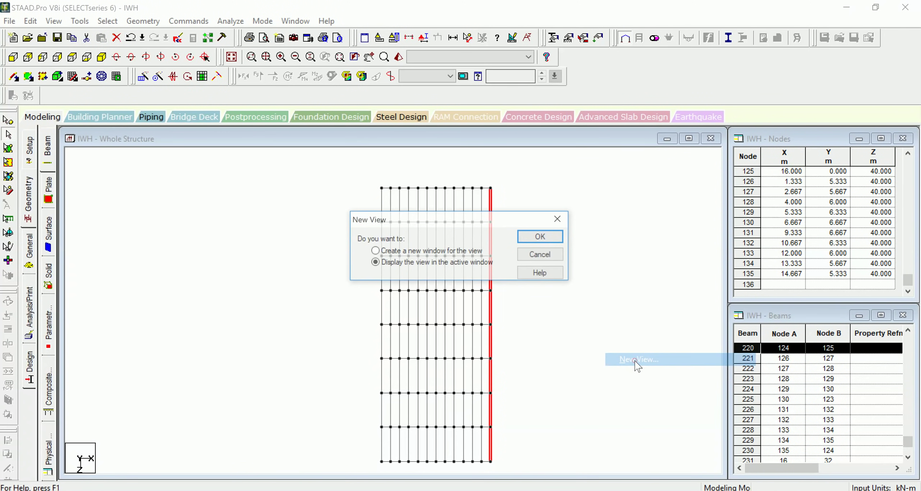
pyautogui.click(552, 237)
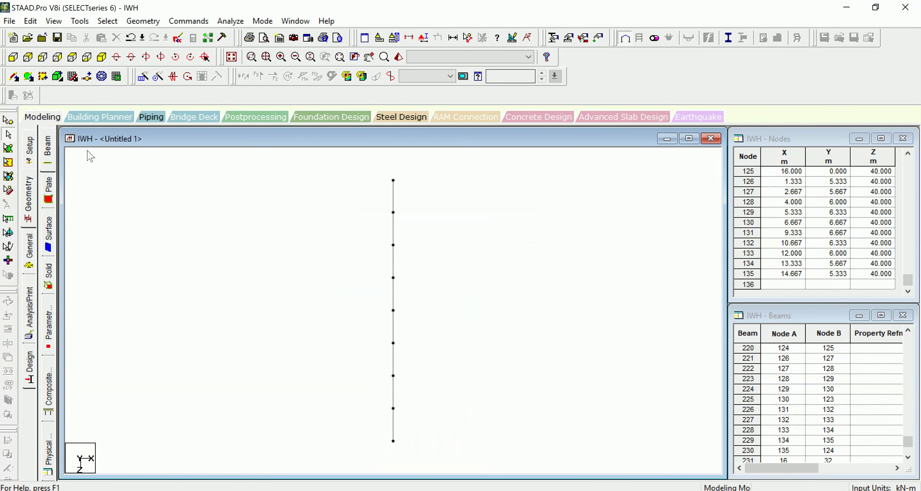
pyautogui.click(102, 57)
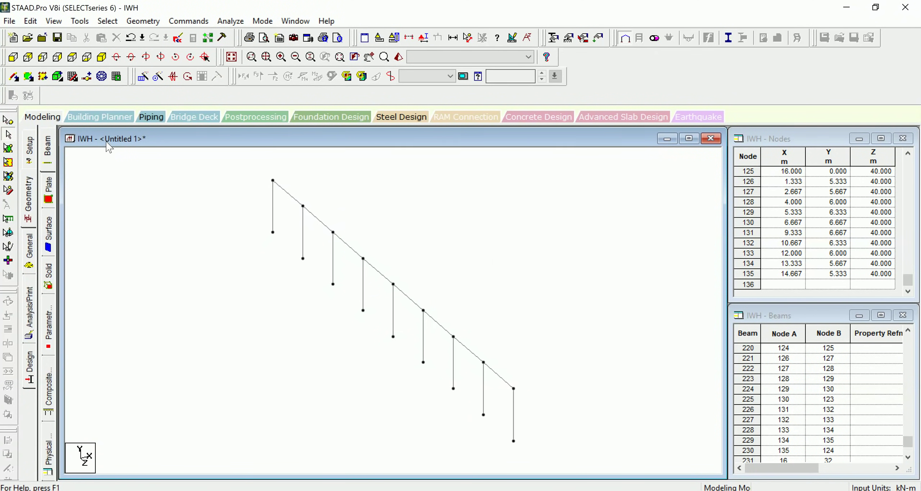
# - Add crossed diagonal beams between the far side's columns in bays 1, 3, 5 and 7 from Z = 0, and redisplay the whole structure
pyautogui.click(14, 77)
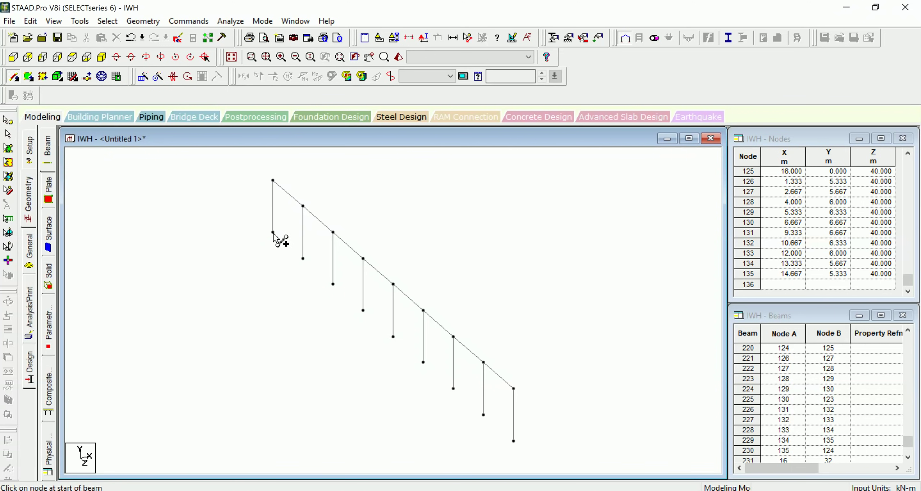
pyautogui.moveTo(273, 232); pyautogui.dragTo(303, 206)
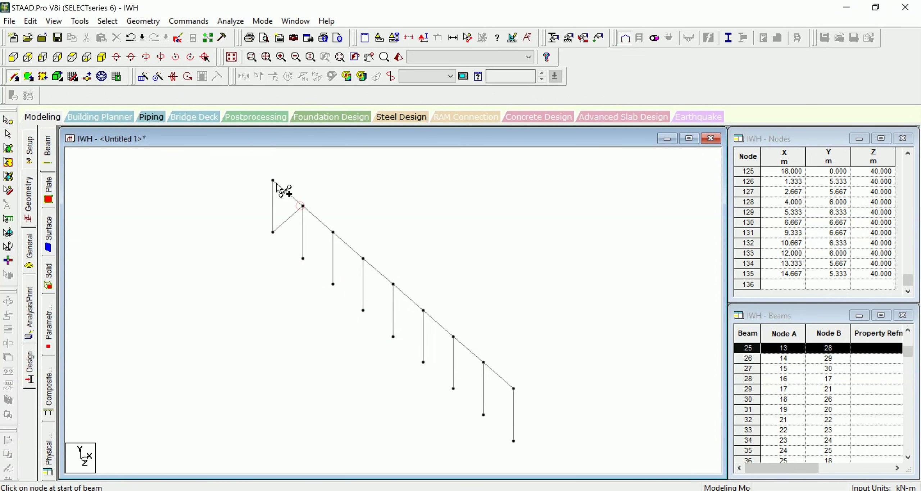
pyautogui.moveTo(273, 181); pyautogui.dragTo(303, 258)
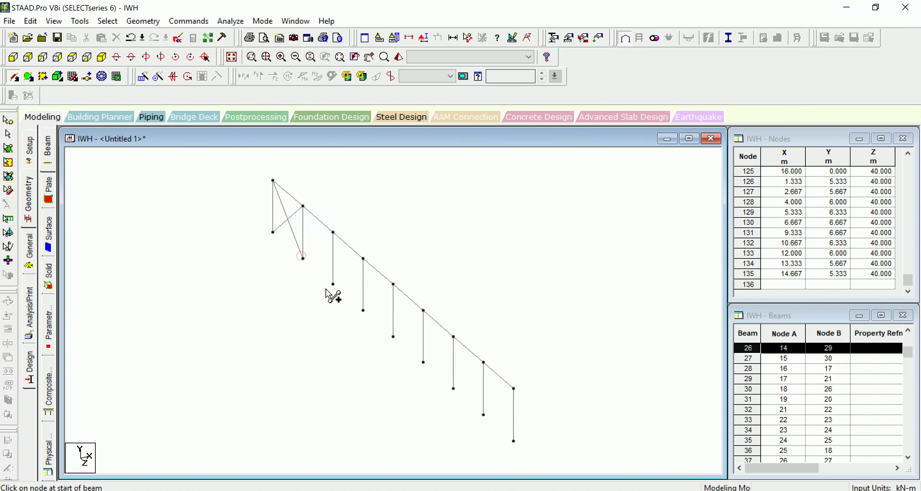
pyautogui.moveTo(331, 285); pyautogui.dragTo(364, 259)
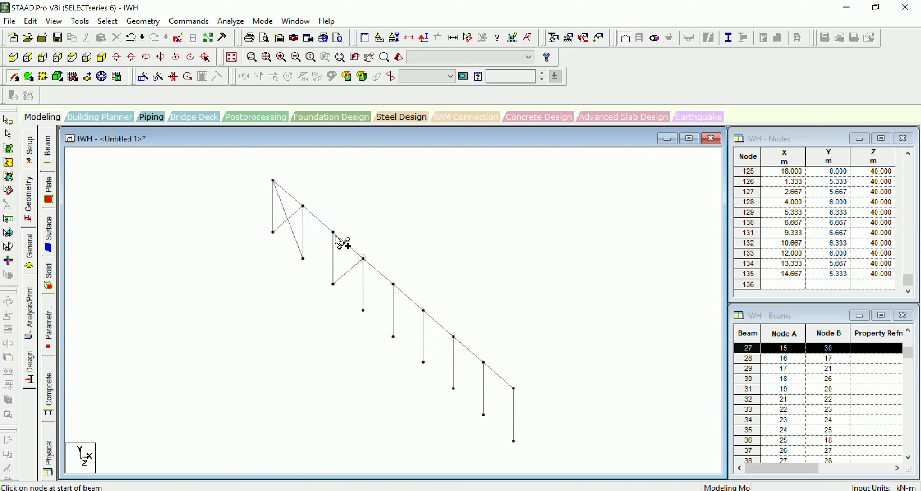
pyautogui.moveTo(334, 234); pyautogui.dragTo(363, 310)
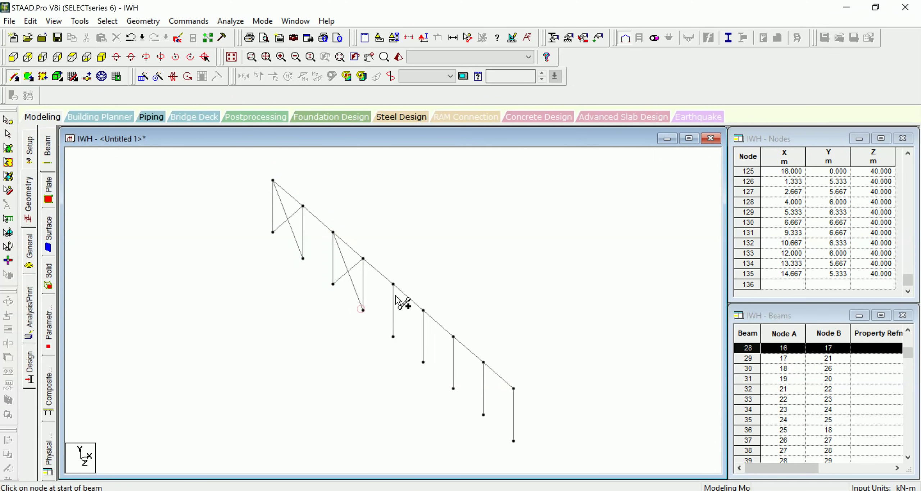
pyautogui.moveTo(394, 284); pyautogui.dragTo(423, 362)
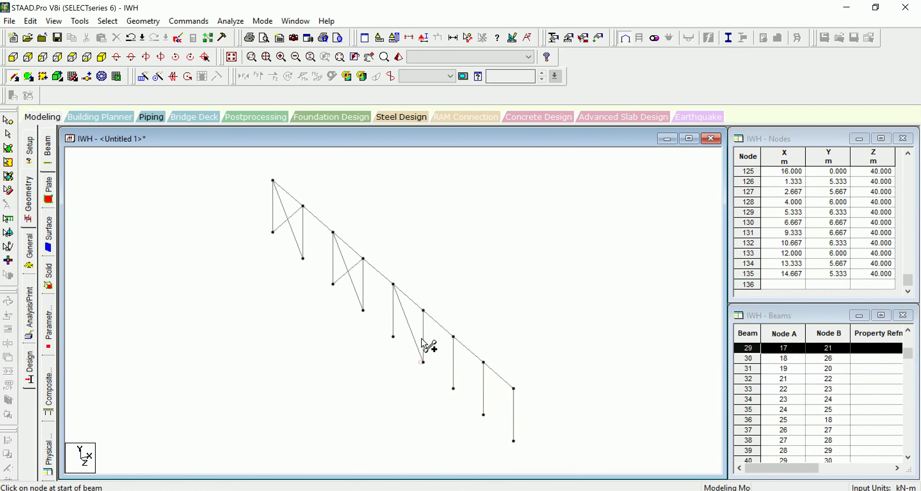
pyautogui.moveTo(424, 318); pyautogui.dragTo(393, 336)
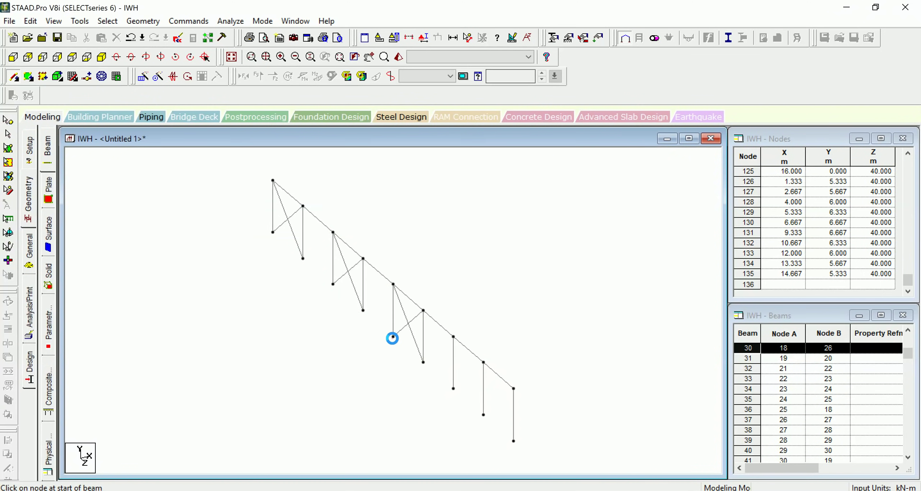
pyautogui.moveTo(453, 338); pyautogui.dragTo(484, 414)
pyautogui.moveTo(453, 388); pyautogui.dragTo(483, 362)
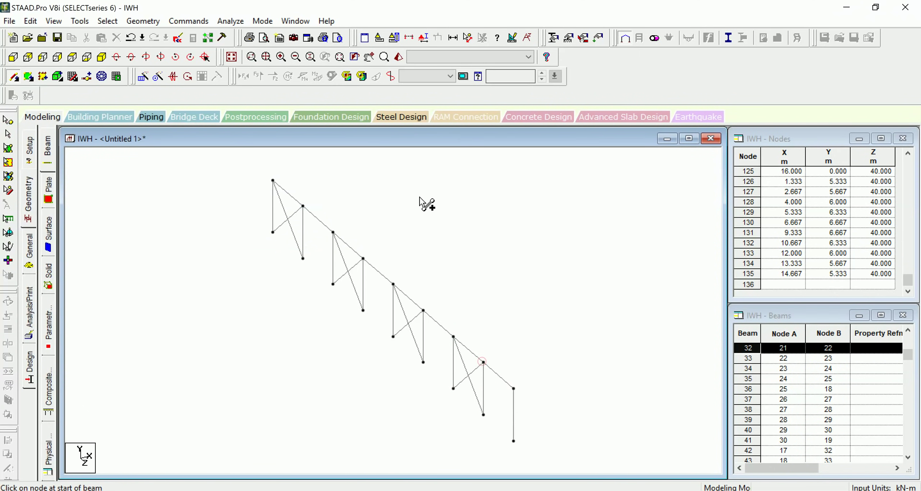
pyautogui.click(232, 57)
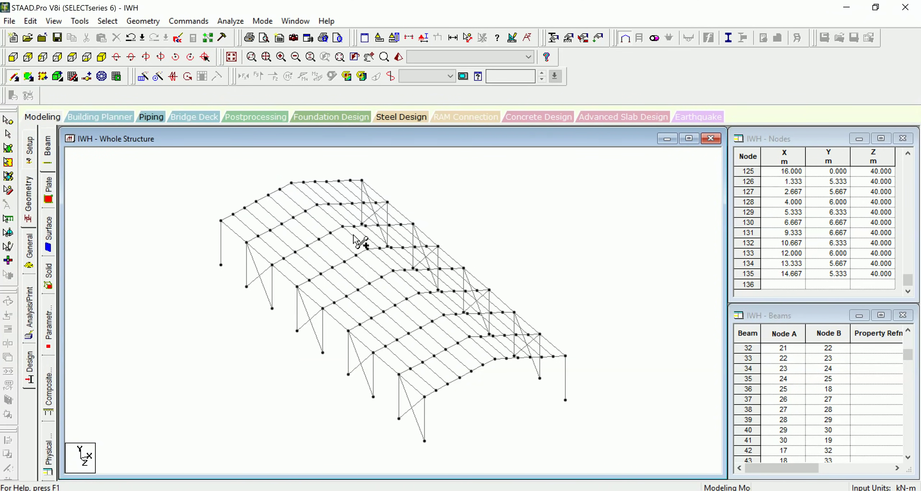
# - Isolate all rafters and longitudinal roof members in the active window, without the columns and wall bracing, in isometric view
pyautogui.click(13, 56)
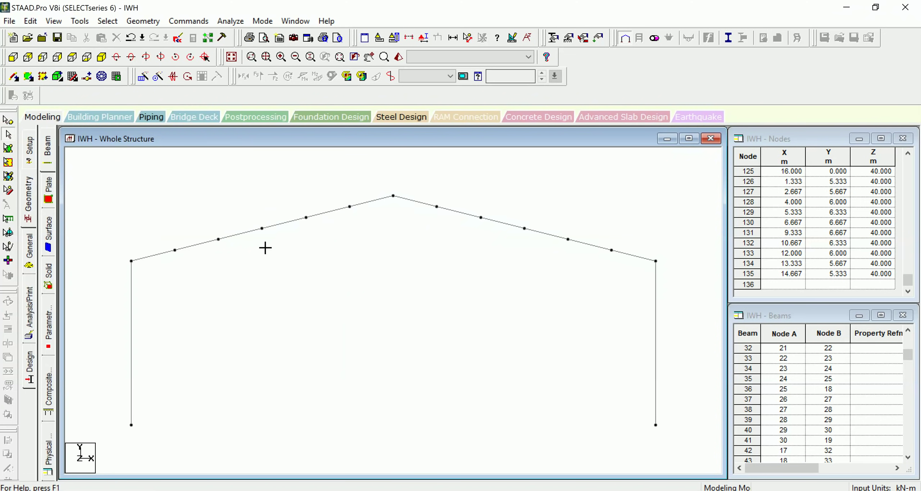
pyautogui.moveTo(615, 251); pyautogui.dragTo(667, 274)
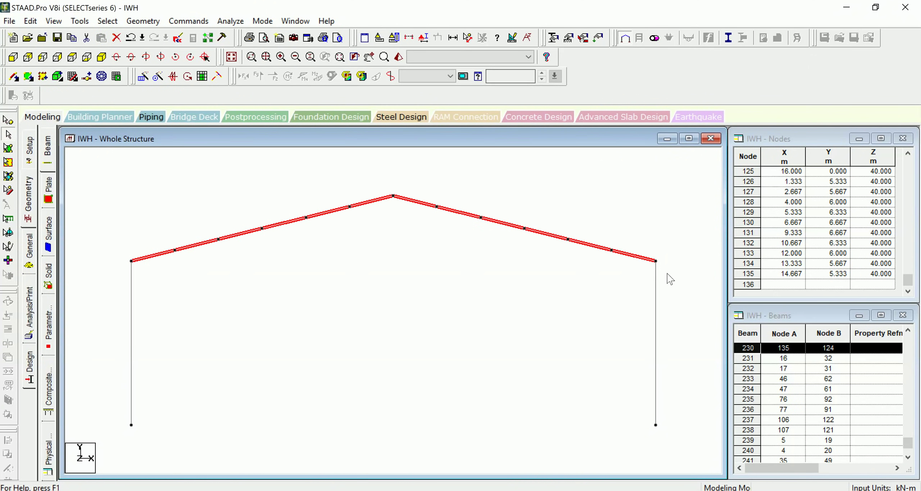
pyautogui.click(102, 58)
pyautogui.rightClick(565, 212)
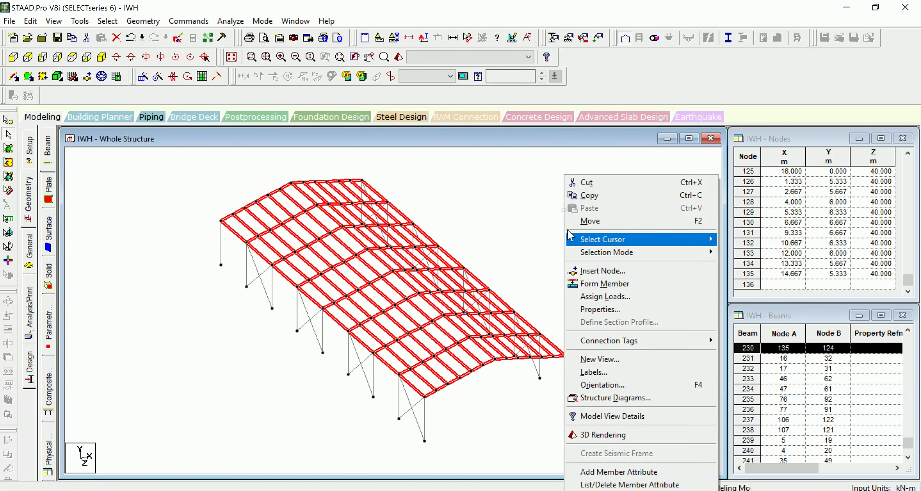
pyautogui.click(598, 358)
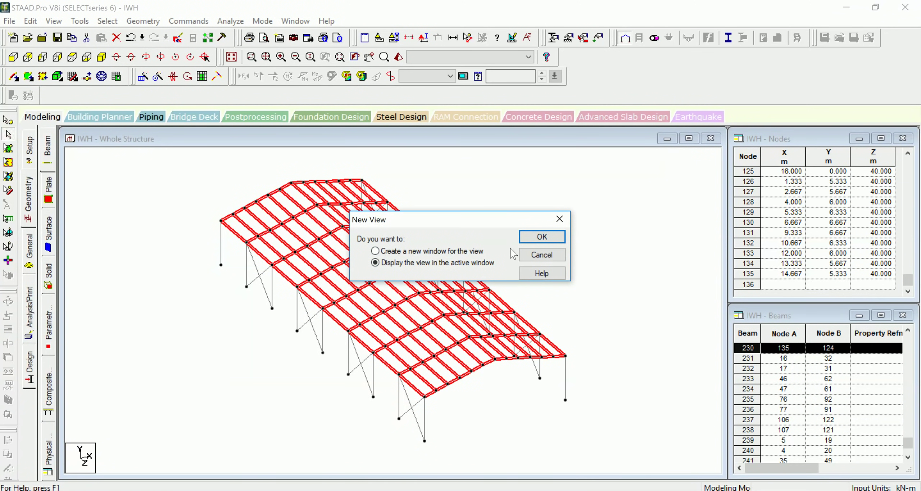
pyautogui.click(542, 237)
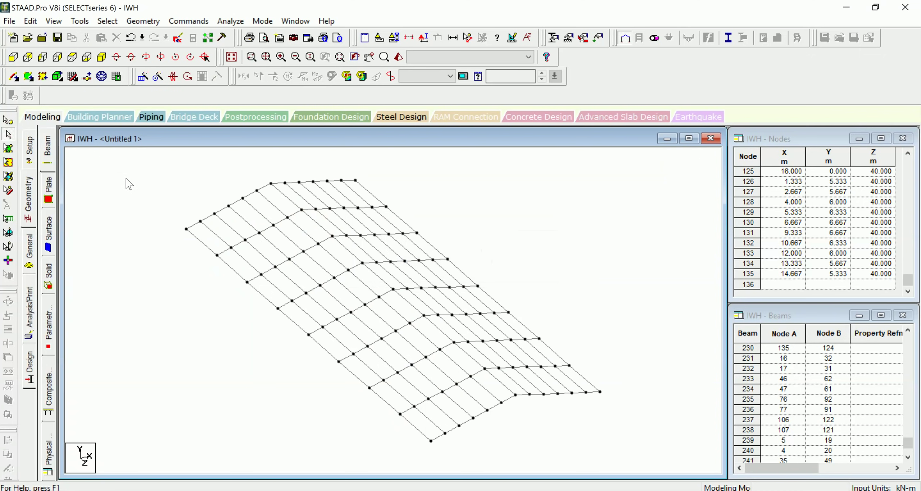
pyautogui.moveTo(467, 178); pyautogui.dragTo(457, 211, button='middle')
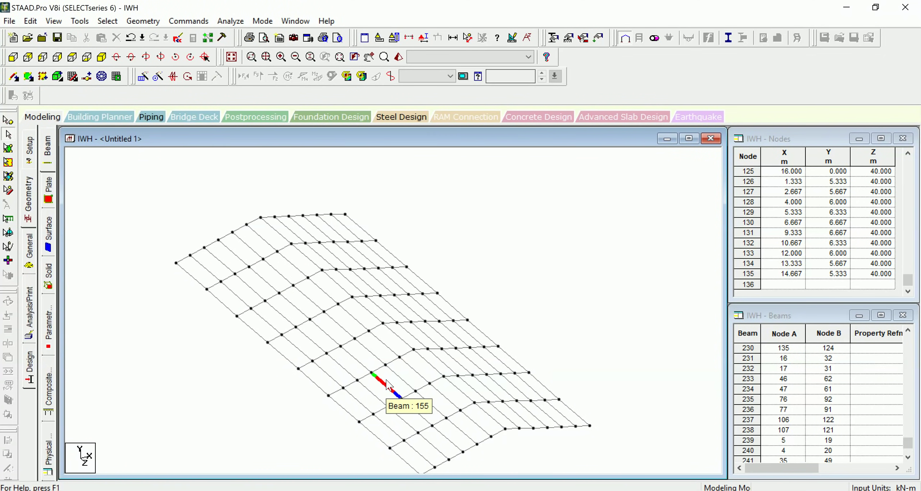
# - Add crossed eave-to-ridge bracing beams in all eight roof bays, alternating slopes from bay to bay, starting on the X = 0 slope at Z = 0
pyautogui.click(14, 76)
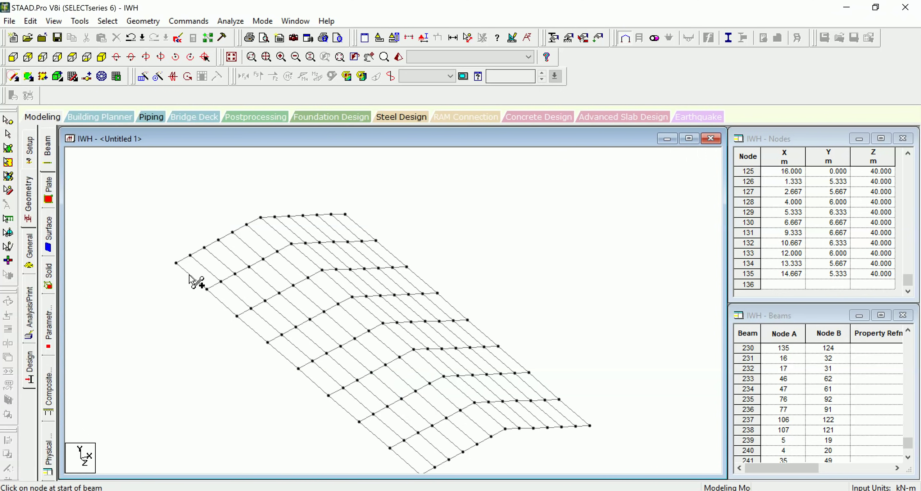
pyautogui.moveTo(256, 252); pyautogui.dragTo(291, 244)
pyautogui.click(261, 217)
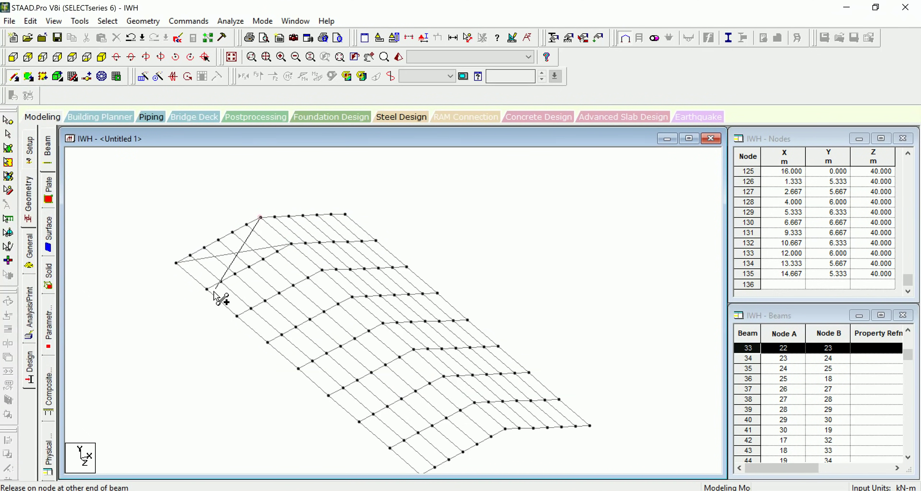
pyautogui.click(207, 289)
pyautogui.click(291, 245)
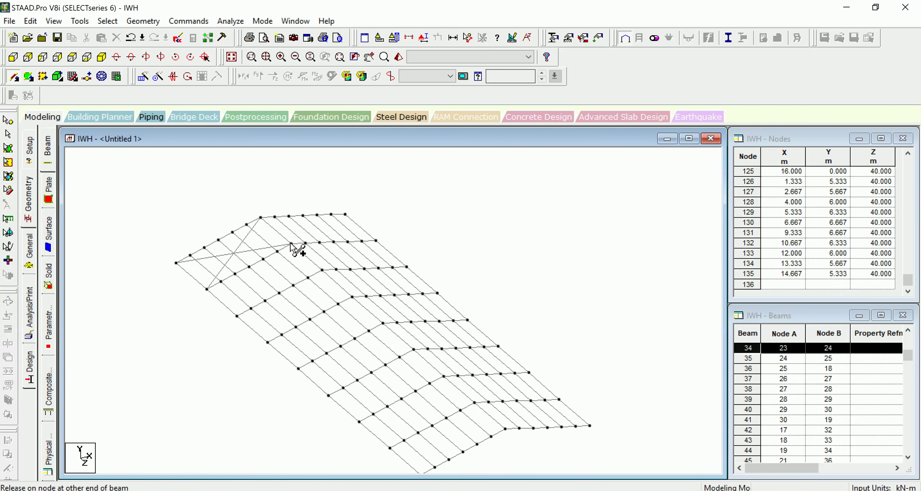
pyautogui.click(406, 267)
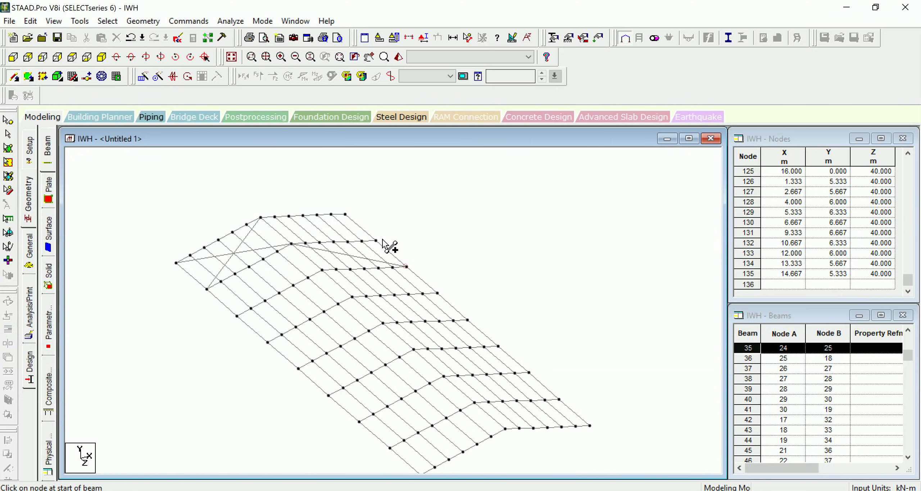
pyautogui.moveTo(376, 240)
pyautogui.mouseDown()
pyautogui.moveTo(322, 270)
pyautogui.moveTo(287, 352)
pyautogui.moveTo(269, 342)
pyautogui.mouseUp()
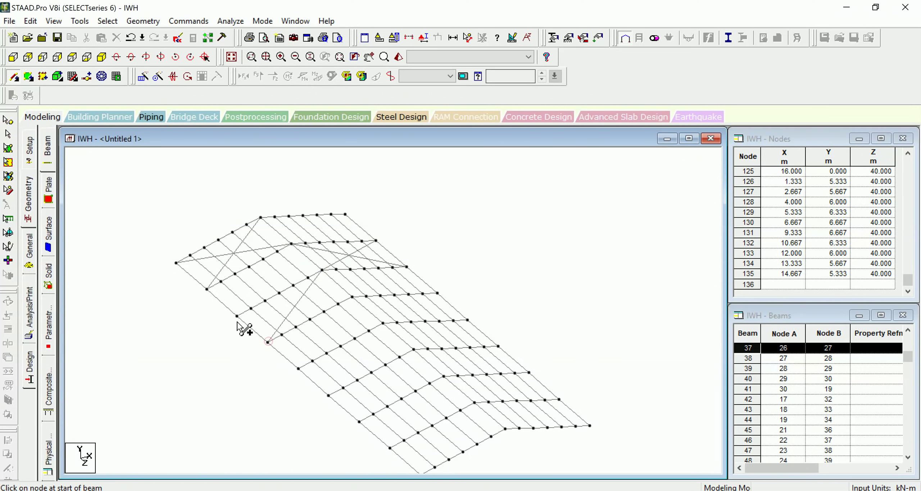
pyautogui.moveTo(237, 316)
pyautogui.mouseDown()
pyautogui.moveTo(352, 297)
pyautogui.moveTo(468, 319)
pyautogui.mouseUp()
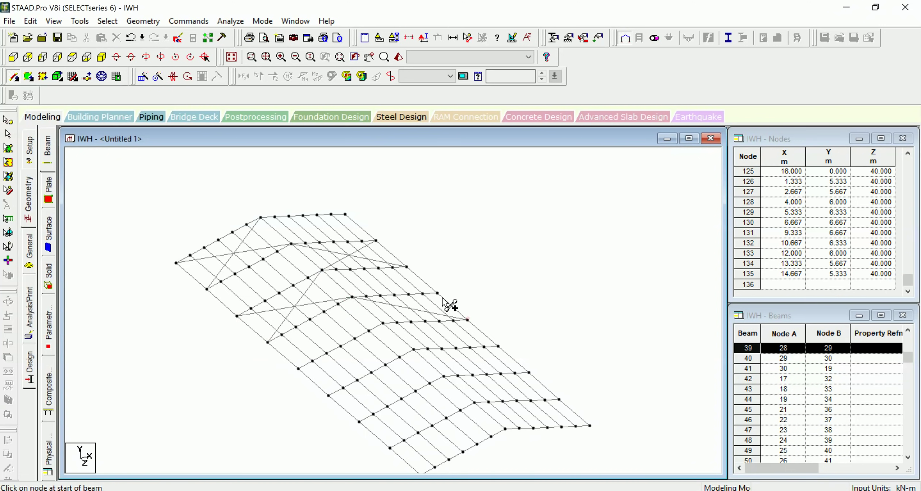
pyautogui.moveTo(438, 293)
pyautogui.mouseDown()
pyautogui.moveTo(382, 321)
pyautogui.moveTo(338, 399)
pyautogui.moveTo(329, 395)
pyautogui.mouseUp()
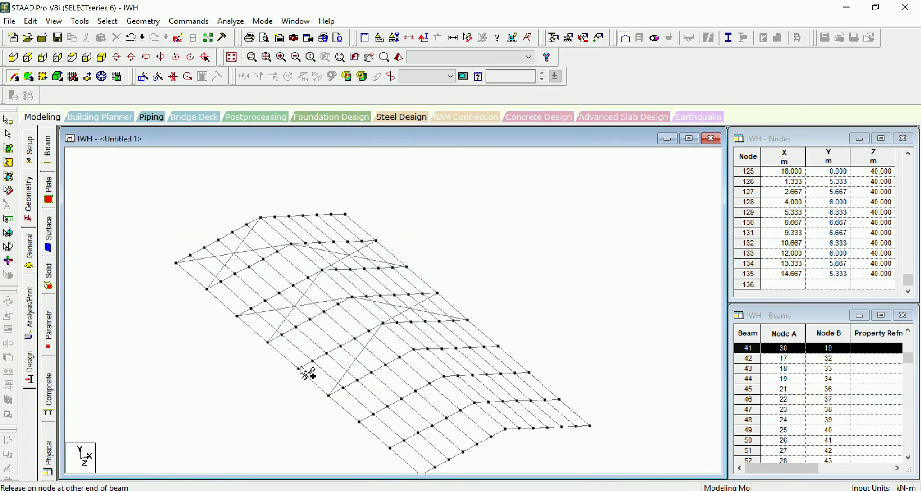
pyautogui.moveTo(298, 369)
pyautogui.mouseDown()
pyautogui.moveTo(409, 348)
pyautogui.moveTo(529, 373)
pyautogui.mouseUp()
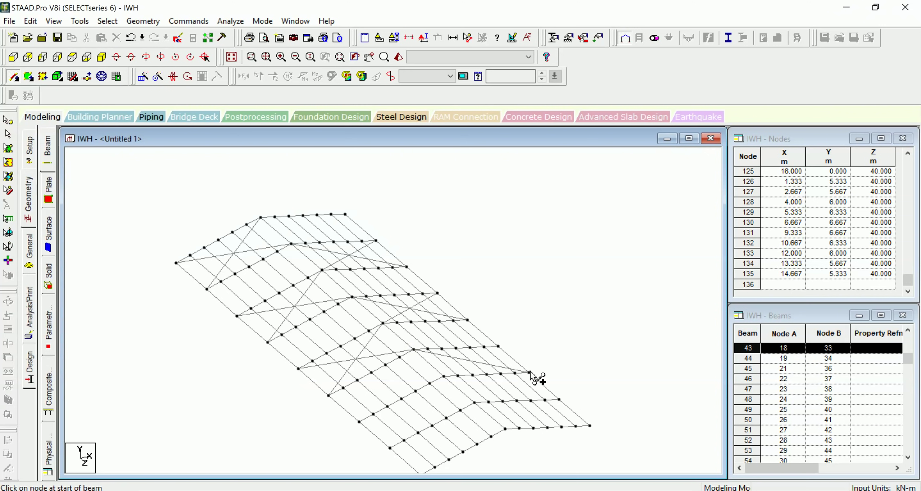
pyautogui.moveTo(498, 346); pyautogui.dragTo(390, 447)
pyautogui.moveTo(359, 420); pyautogui.dragTo(474, 402)
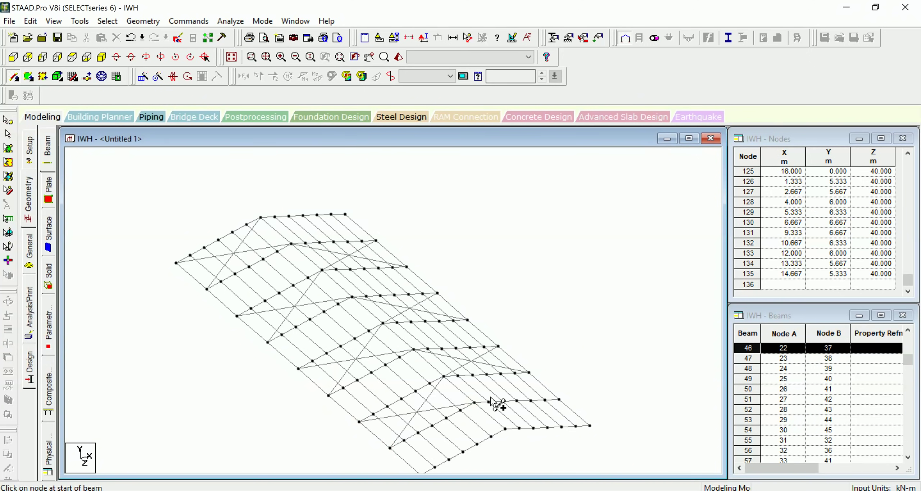
pyautogui.moveTo(474, 402); pyautogui.dragTo(590, 426)
pyautogui.moveTo(561, 401); pyautogui.dragTo(506, 428)
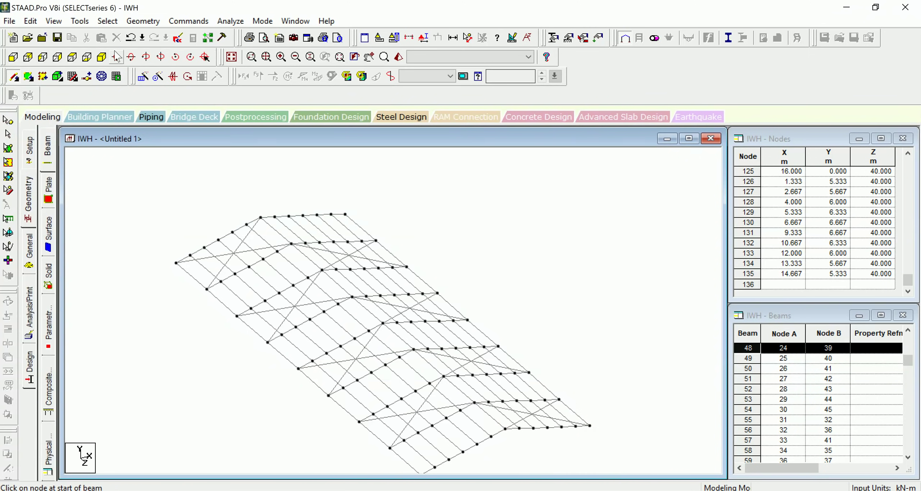
# - Check the roof bracing pattern in plan, and redisplay the whole structure with beam drawing ended
pyautogui.click(72, 56)
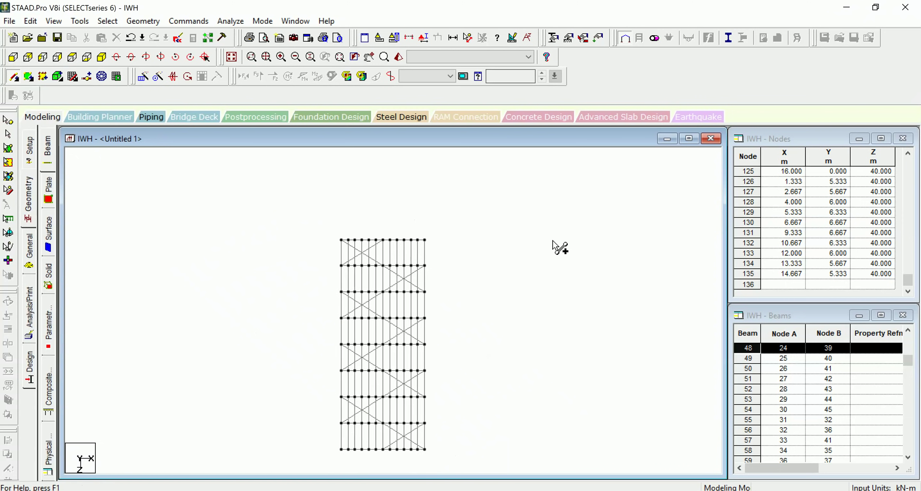
pyautogui.click(231, 57)
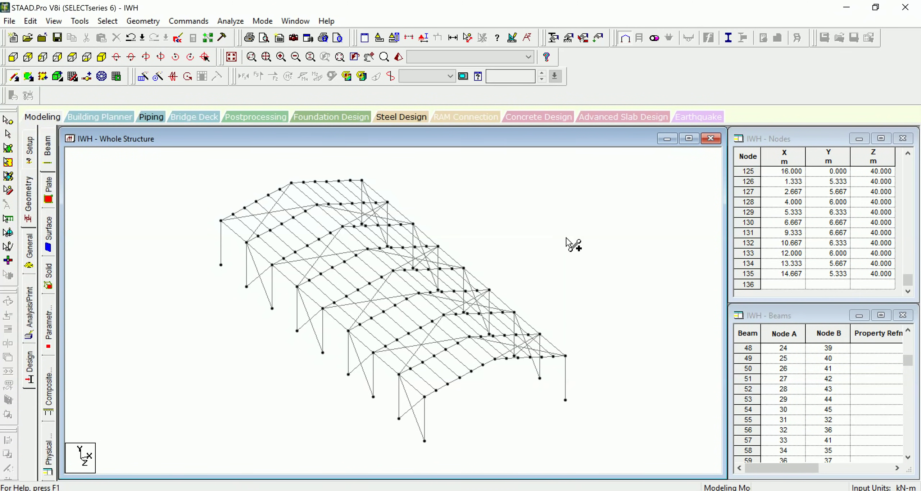
pyautogui.press('Escape')
pyautogui.moveTo(598, 231); pyautogui.dragTo(586, 280, button='middle')
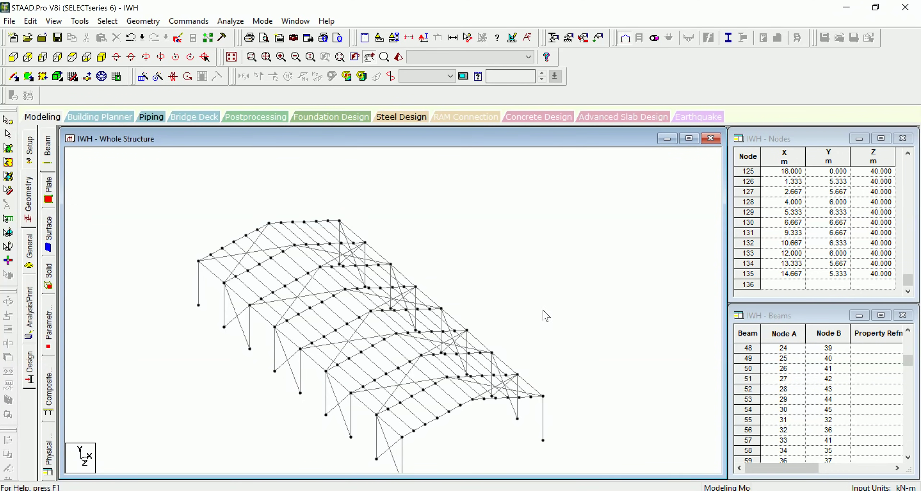
# - Create a new group named Columns with the Beam type
pyautogui.moveTo(542, 311); pyautogui.dragTo(557, 270, button='middle')
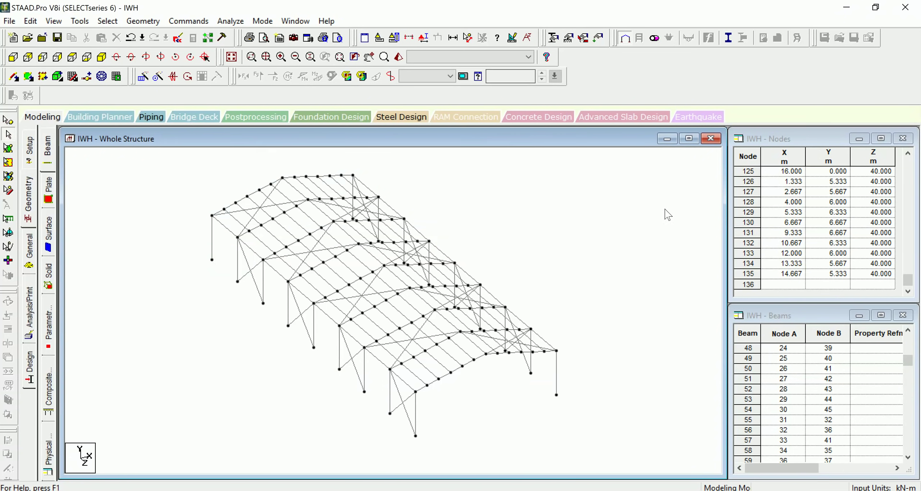
pyautogui.click(675, 203)
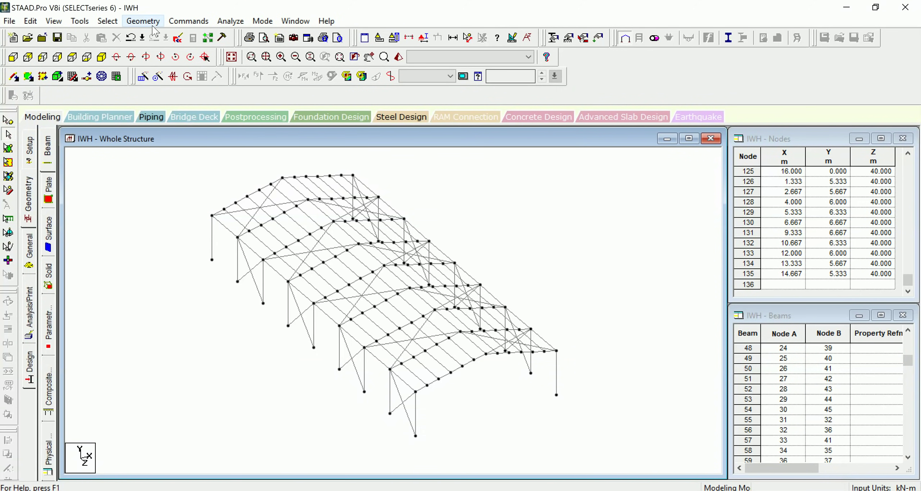
pyautogui.click(80, 21)
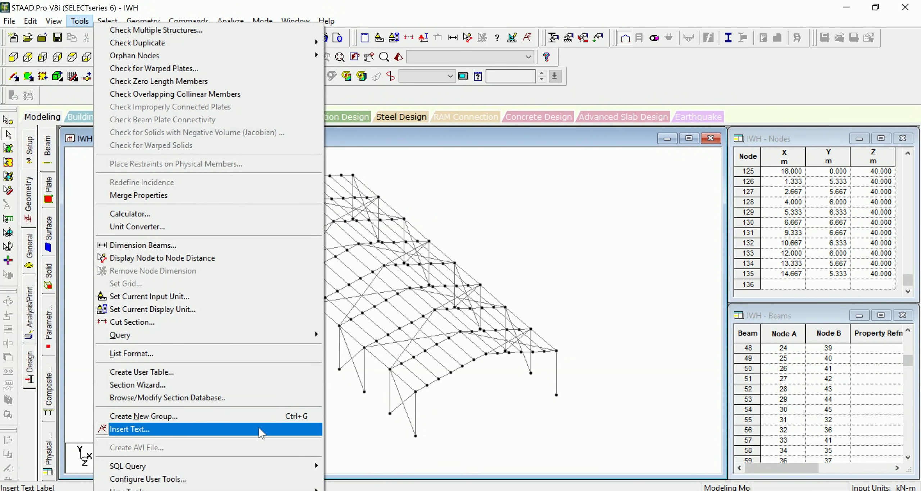
pyautogui.click(215, 416)
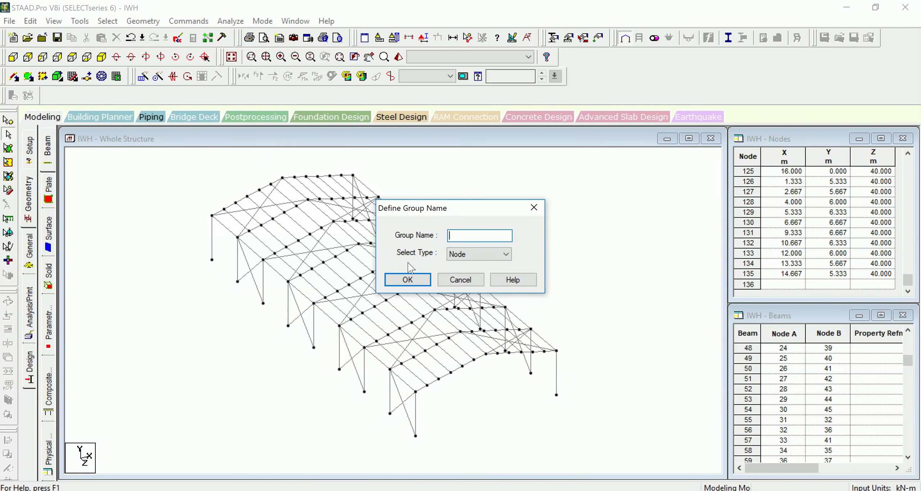
pyautogui.write('Columns')
pyautogui.click(491, 263)
pyautogui.click(482, 273)
pyautogui.click(425, 282)
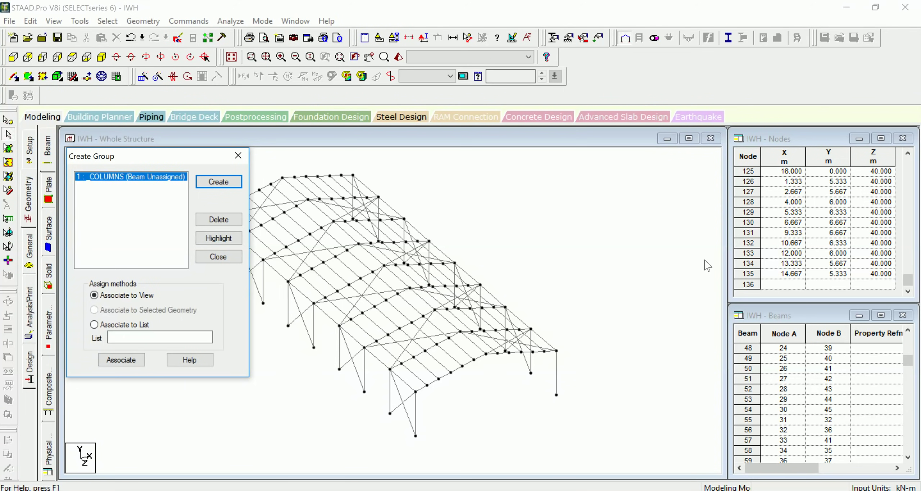
# - Select all beams parallel to Y and associate the selected geometry with the COLUMNS group
pyautogui.scroll(-1, 540, 249)
pyautogui.moveTo(557, 245); pyautogui.dragTo(647, 248, button='middle')
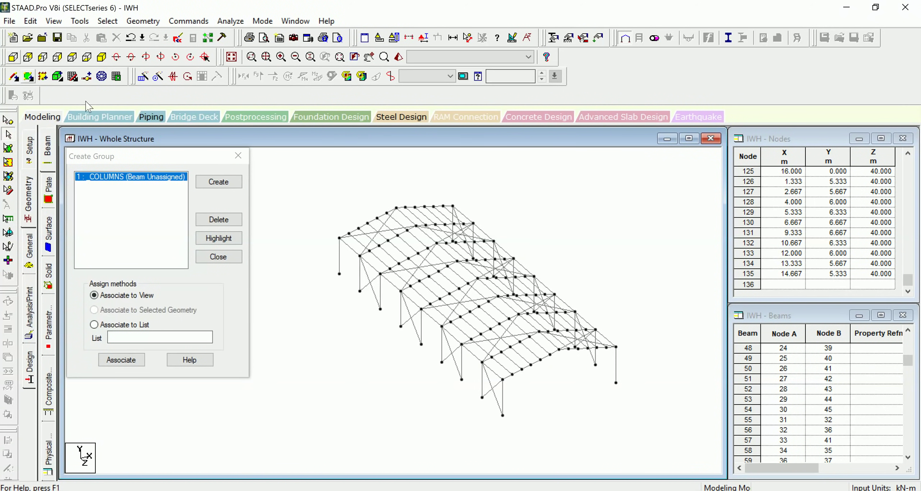
pyautogui.click(108, 21)
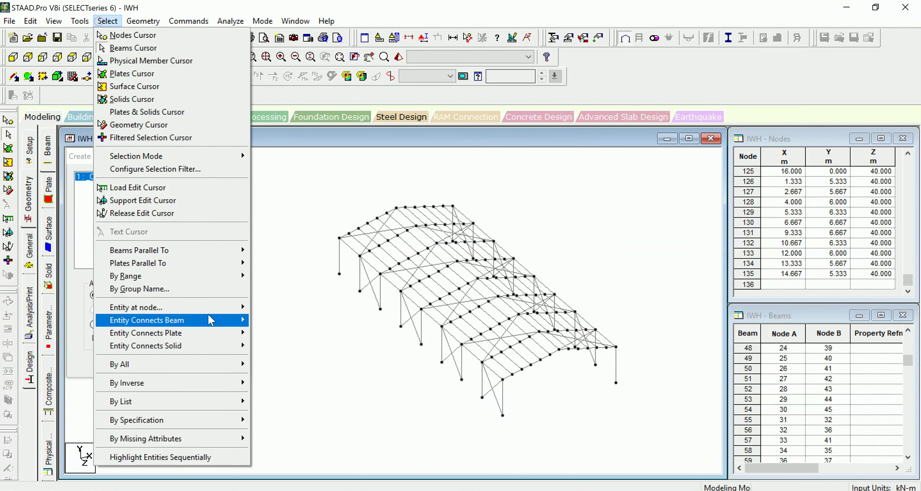
pyautogui.moveTo(207, 253)
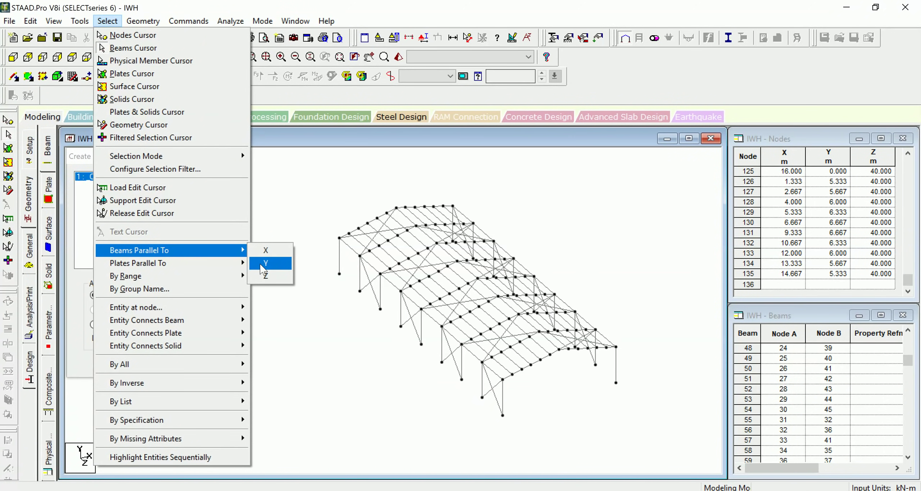
pyautogui.click(260, 263)
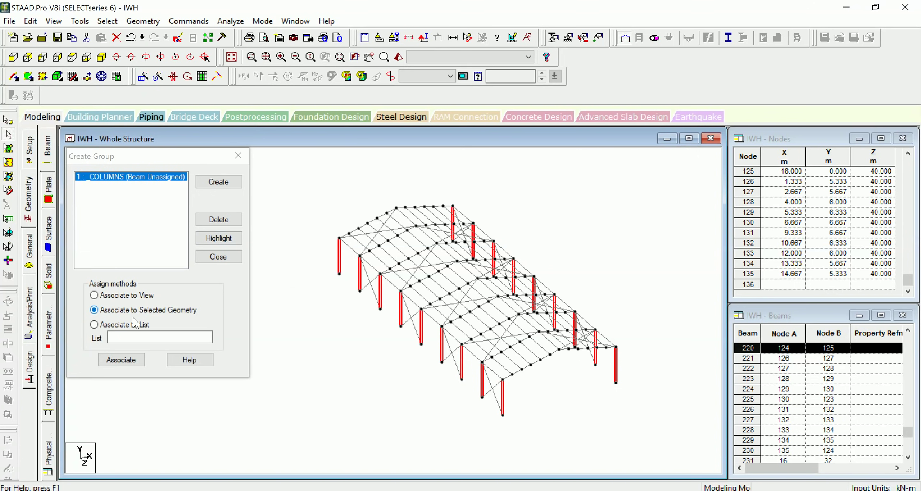
pyautogui.click(136, 358)
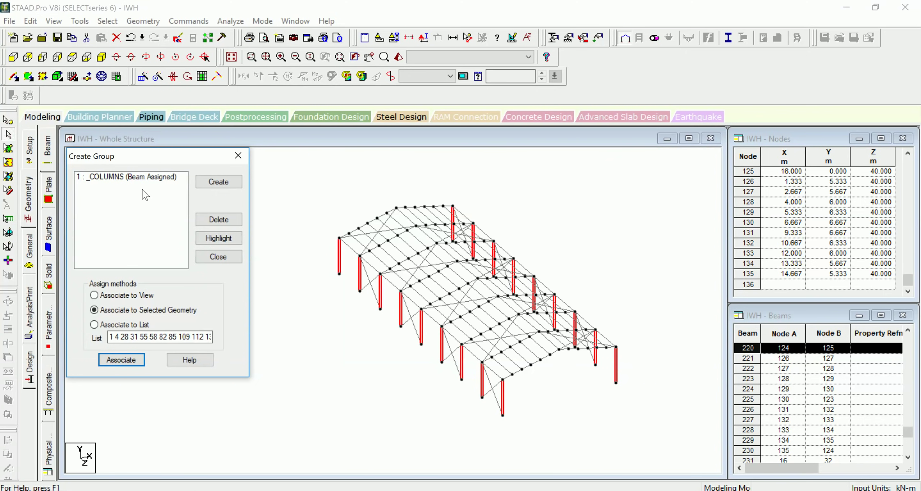
# - Create a second group named Beams with the Beam type
pyautogui.click(219, 182)
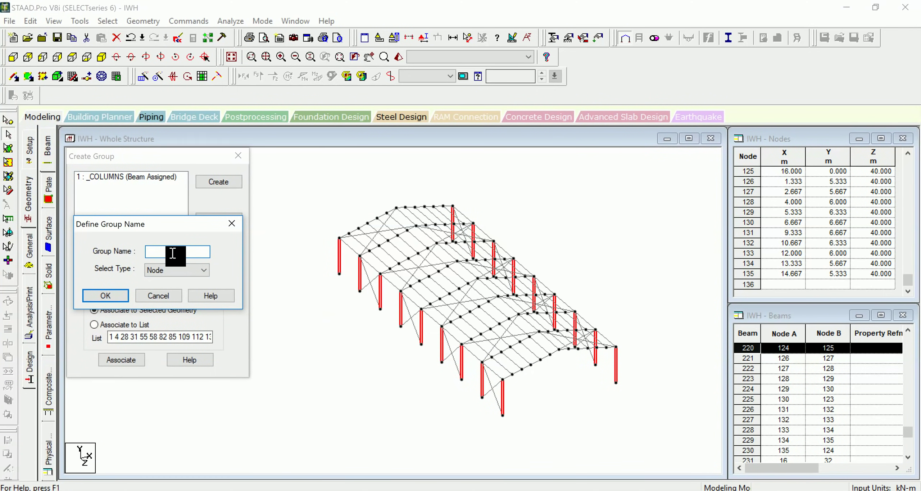
pyautogui.write('Beams')
pyautogui.click(195, 270)
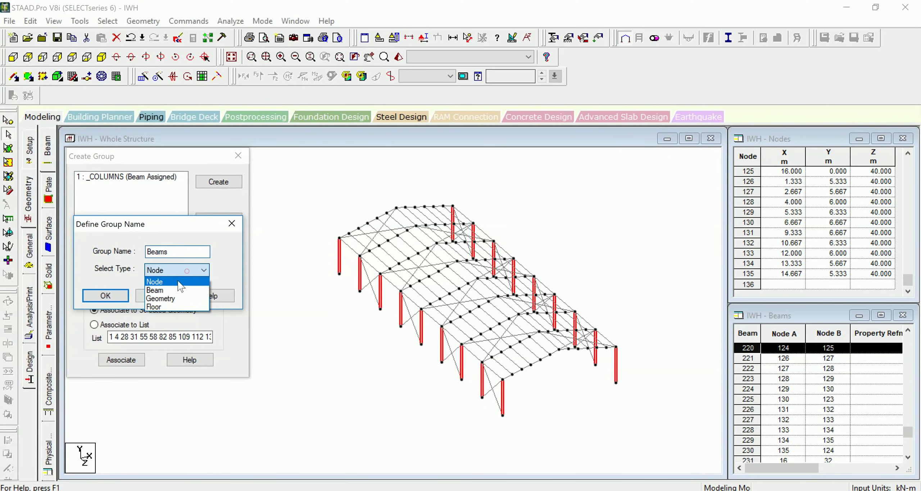
pyautogui.click(174, 290)
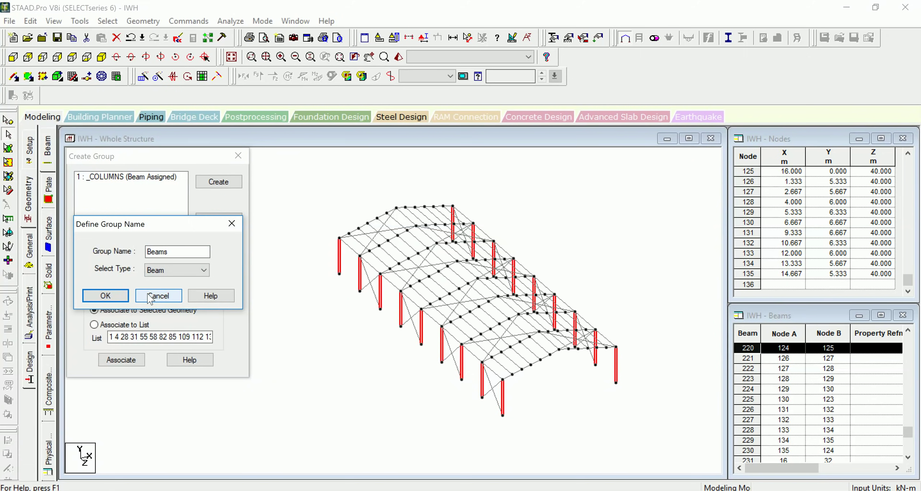
pyautogui.click(117, 298)
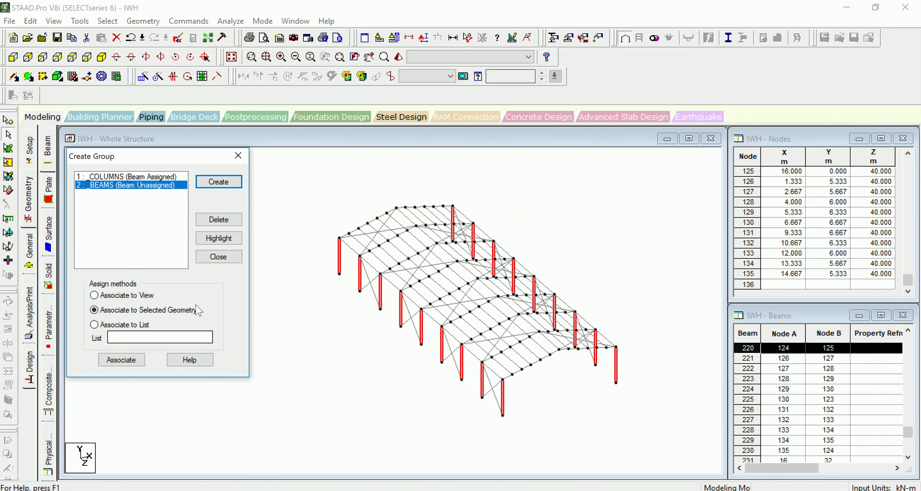
# - Associate all beams parallel to Z with the BEAMS group as selected geometry, and clear the selection
pyautogui.click(287, 210)
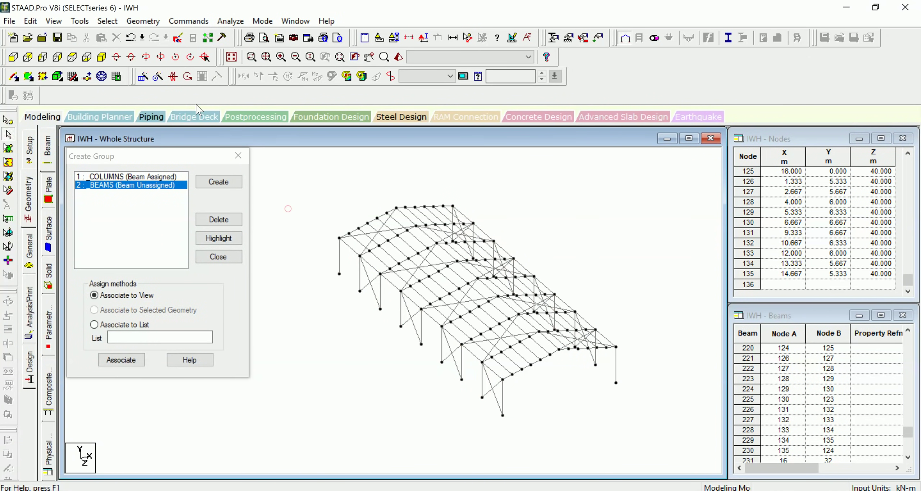
pyautogui.click(101, 21)
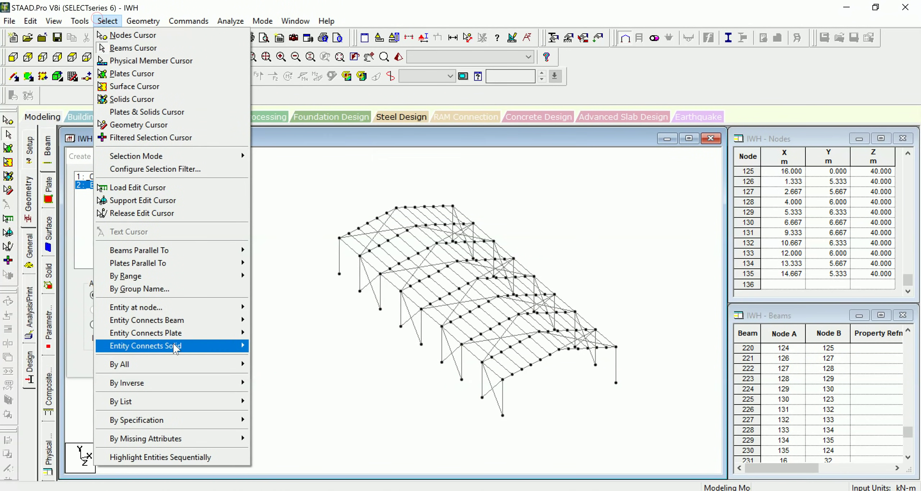
pyautogui.moveTo(167, 252)
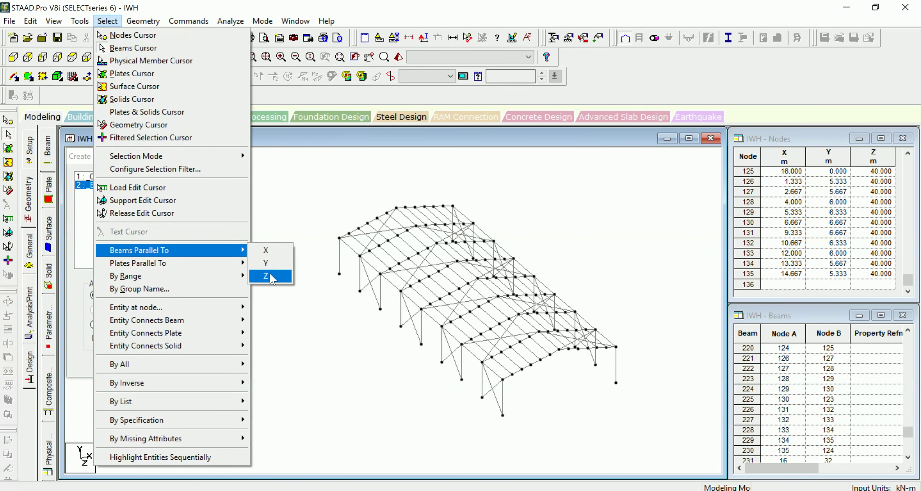
pyautogui.click(268, 275)
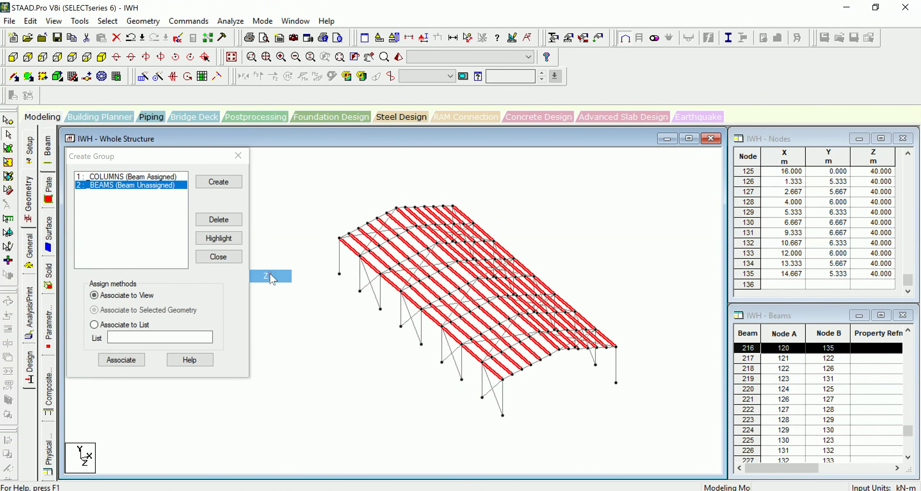
pyautogui.click(136, 363)
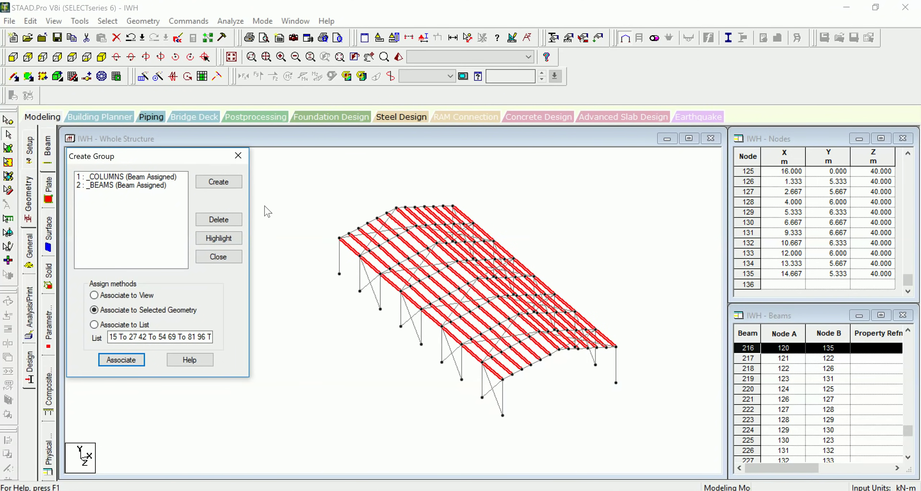
pyautogui.click(290, 193)
# - Create a third group named SideBracing with the Beam type
pyautogui.click(215, 185)
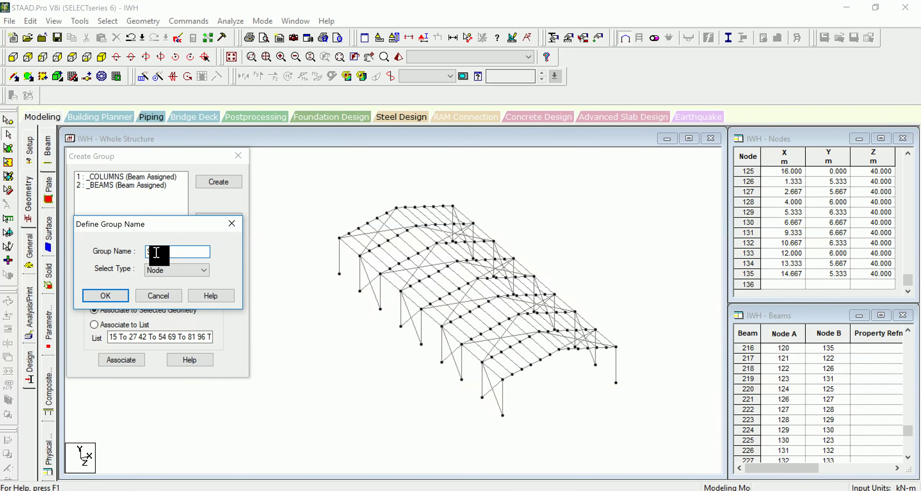
pyautogui.write('acing')
pyautogui.click(165, 270)
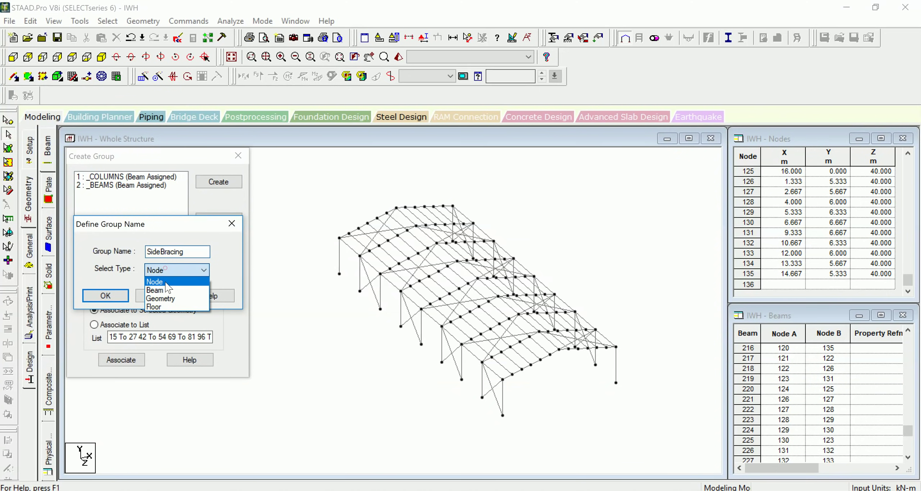
pyautogui.click(158, 290)
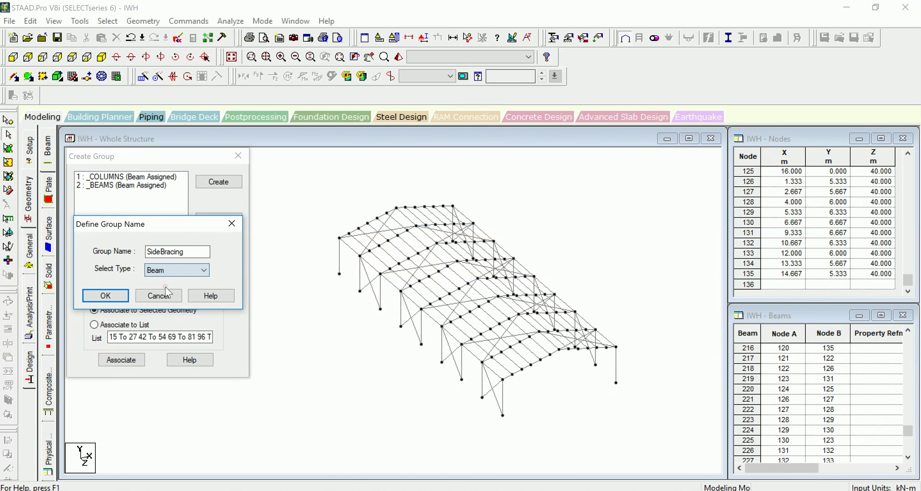
pyautogui.click(119, 297)
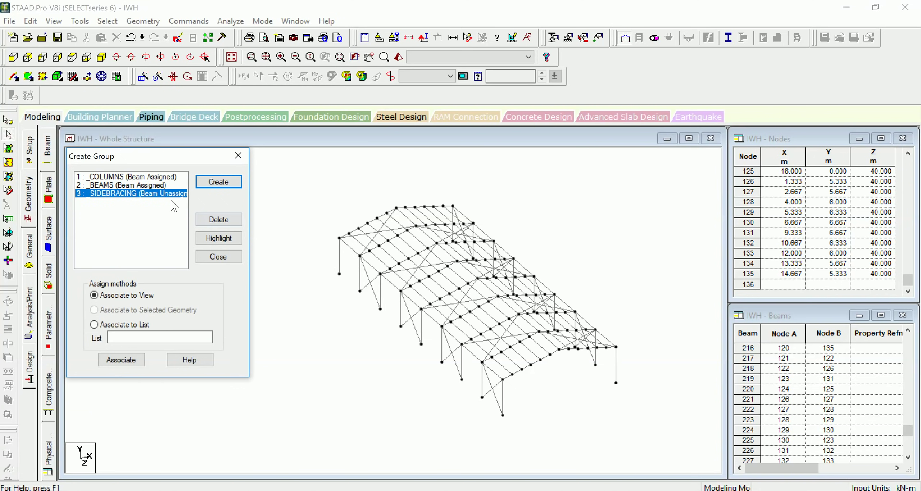
# - Select the crossed diagonal bracing members in all braced bays of both side walls and associate them with the SIDEBRACING group
pyautogui.click(375, 279)
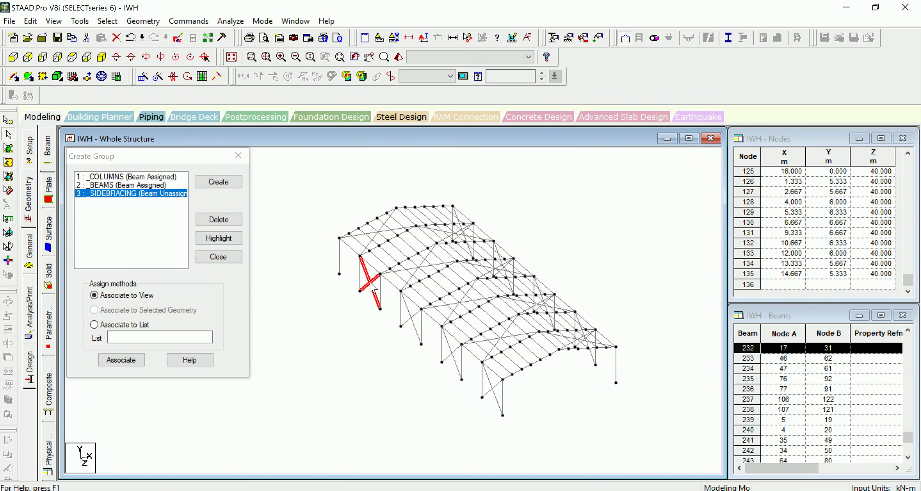
pyautogui.keyDown('ctrl'); pyautogui.click(412, 318); pyautogui.keyUp('ctrl')
pyautogui.keyDown('ctrl'); pyautogui.click(453, 353); pyautogui.keyUp('ctrl')
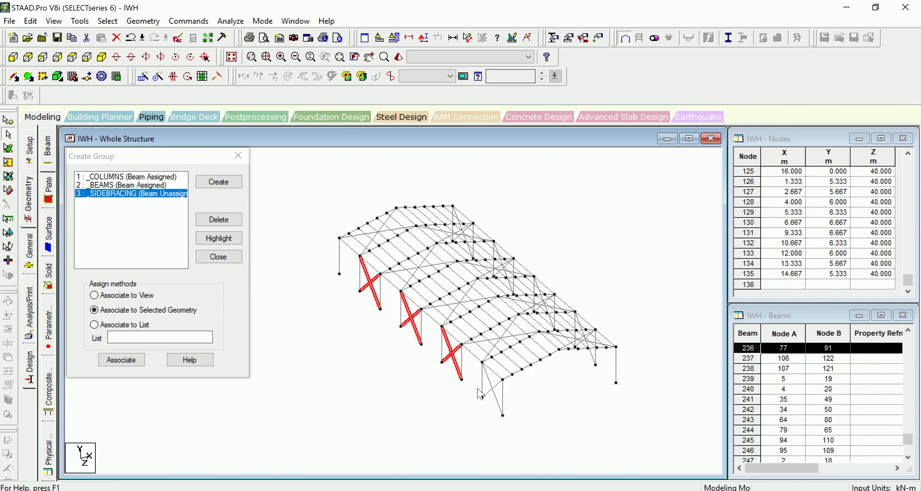
pyautogui.keyDown('ctrl'); pyautogui.click(489, 392); pyautogui.keyUp('ctrl')
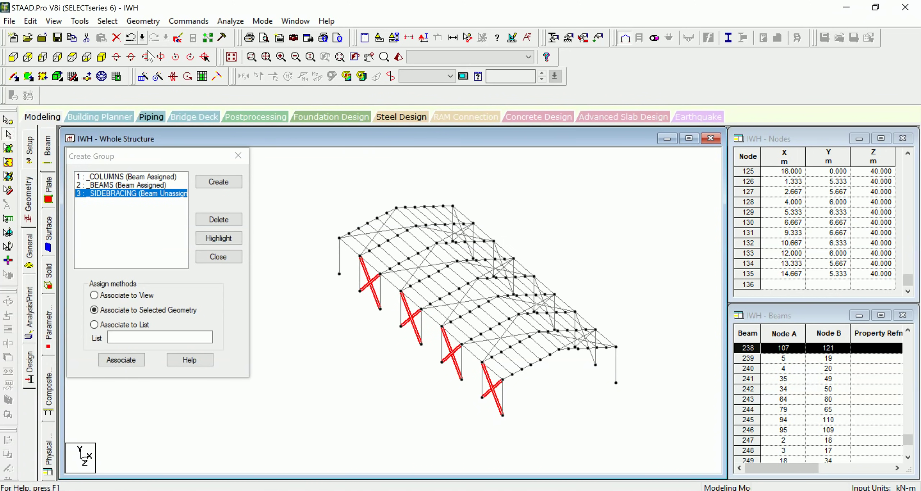
pyautogui.click(163, 57)
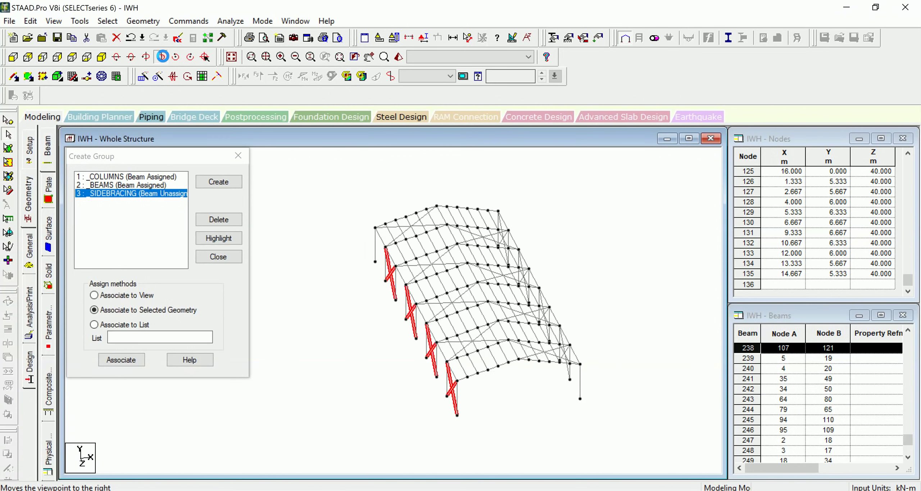
pyautogui.click(163, 57)
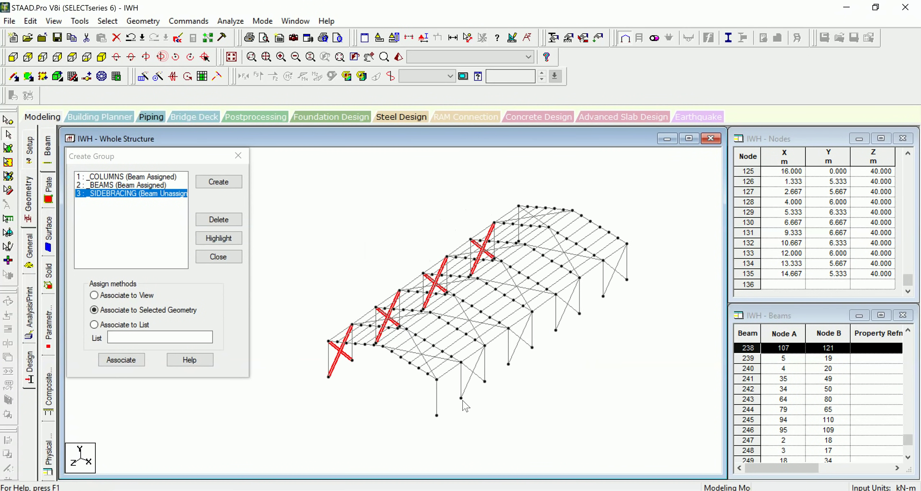
pyautogui.click(474, 372)
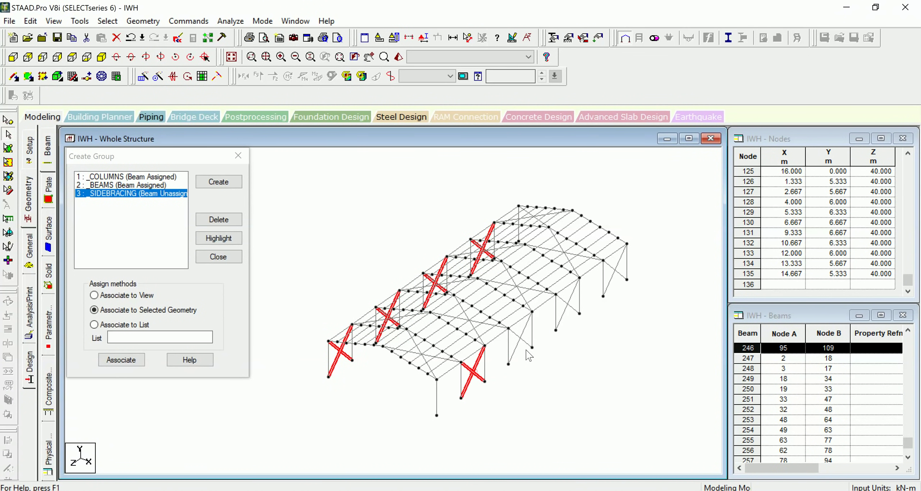
pyautogui.keyDown('ctrl'); pyautogui.click(520, 339); pyautogui.keyUp('ctrl')
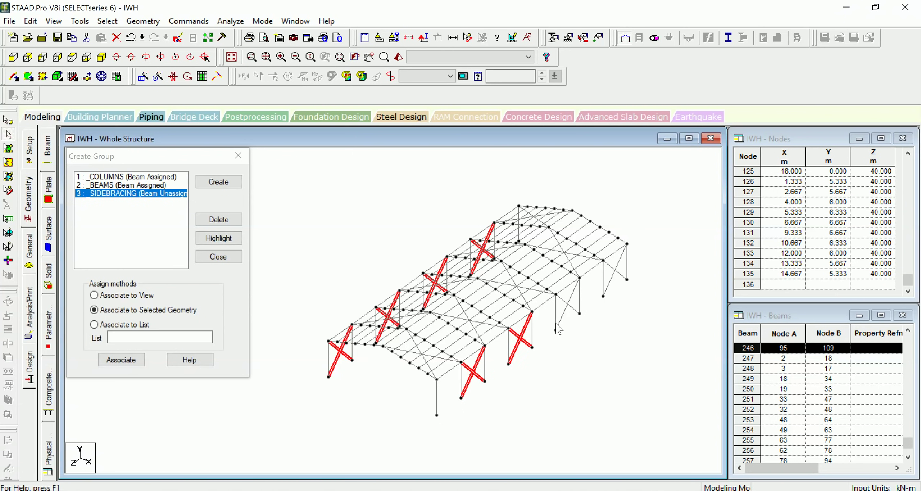
pyautogui.keyDown('ctrl'); pyautogui.click(569, 306); pyautogui.keyUp('ctrl')
pyautogui.keyDown('ctrl'); pyautogui.click(615, 272); pyautogui.keyUp('ctrl')
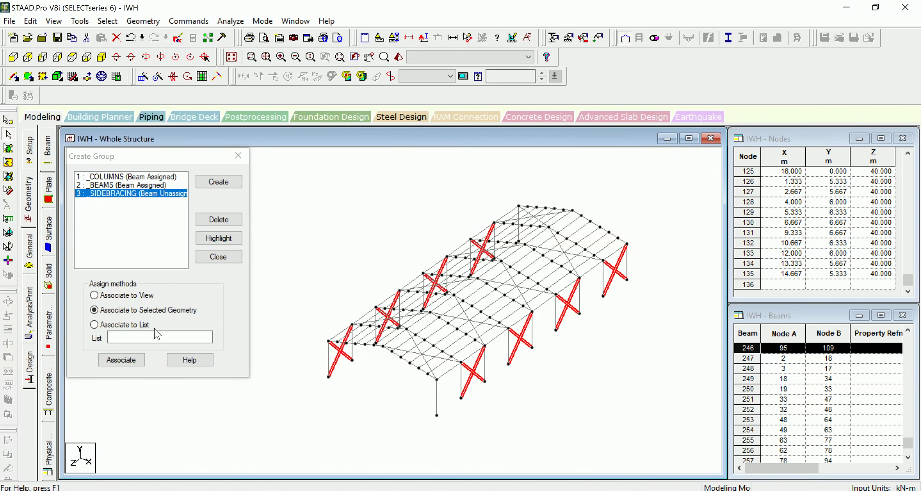
pyautogui.click(137, 359)
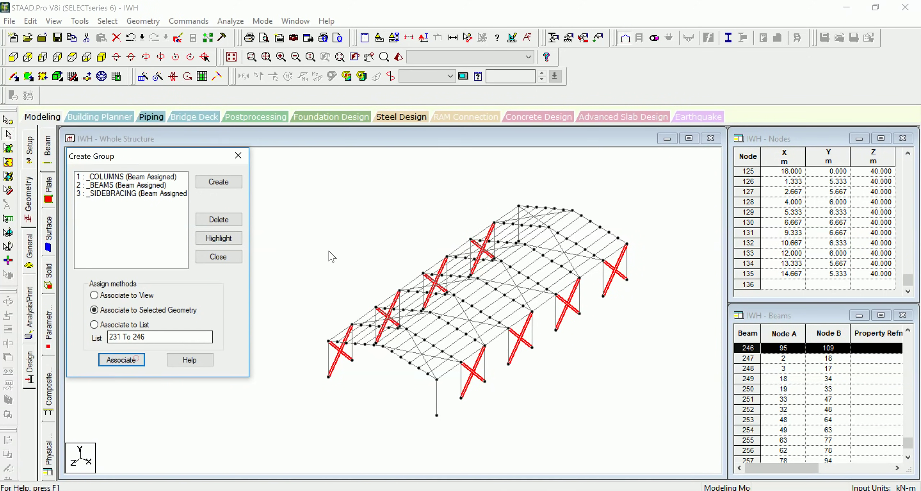
# - Create a fourth group named TopBracing with the Beam type
pyautogui.click(102, 58)
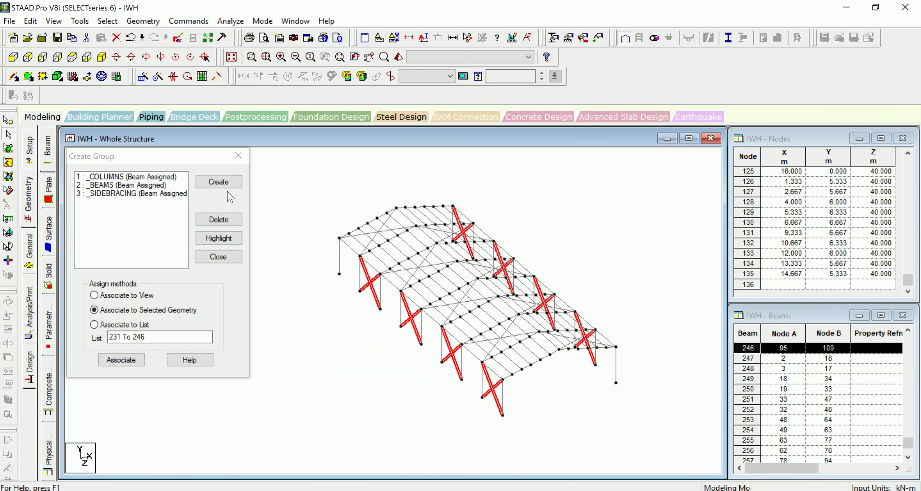
pyautogui.click(219, 181)
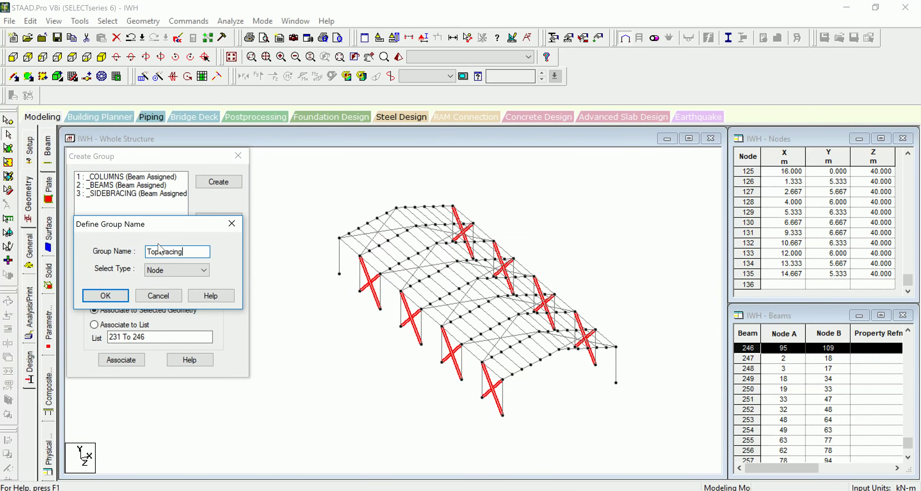
pyautogui.click(184, 269)
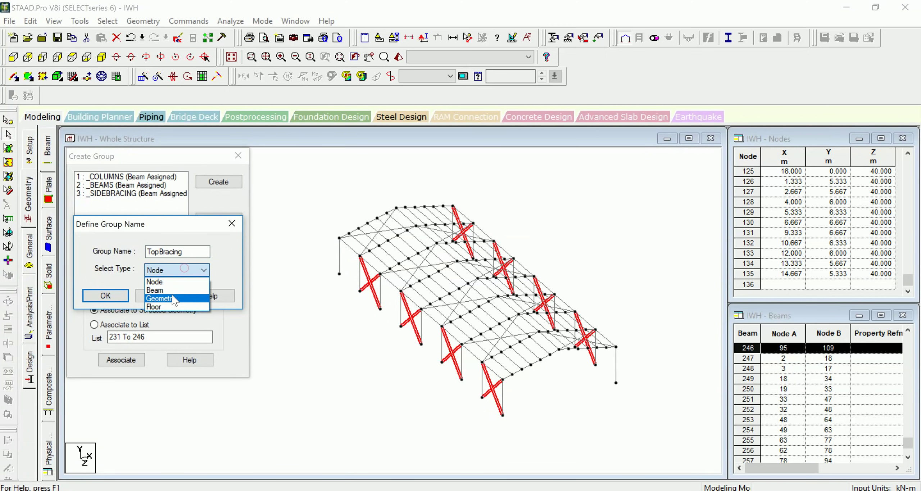
pyautogui.click(158, 290)
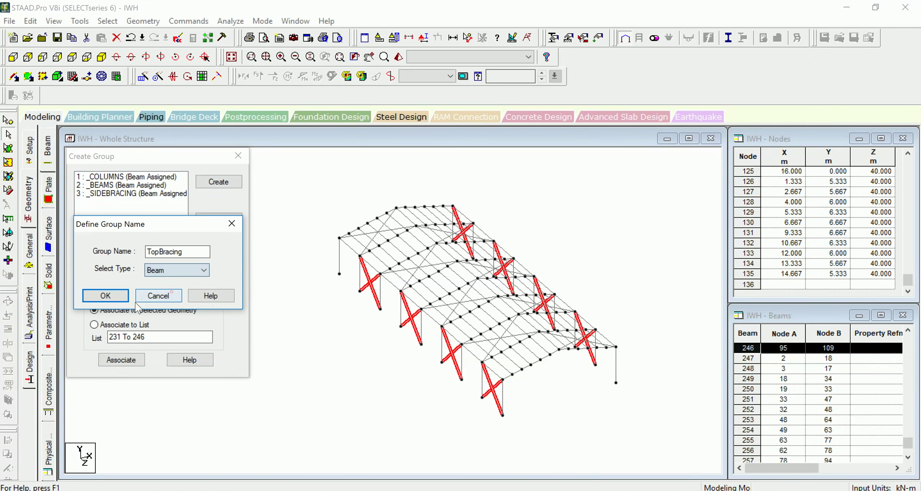
pyautogui.click(114, 297)
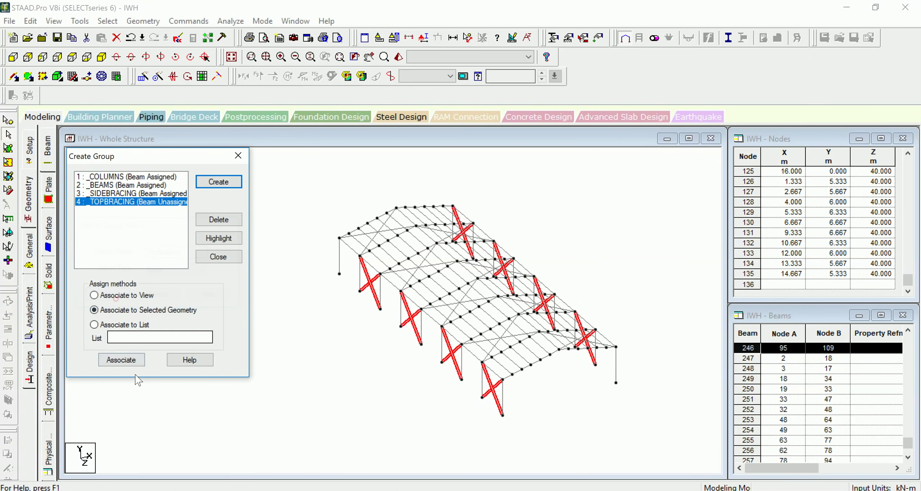
# - Clear the selection, isolate all roof members above the columns in a new view, and show them in plan
pyautogui.click(122, 360)
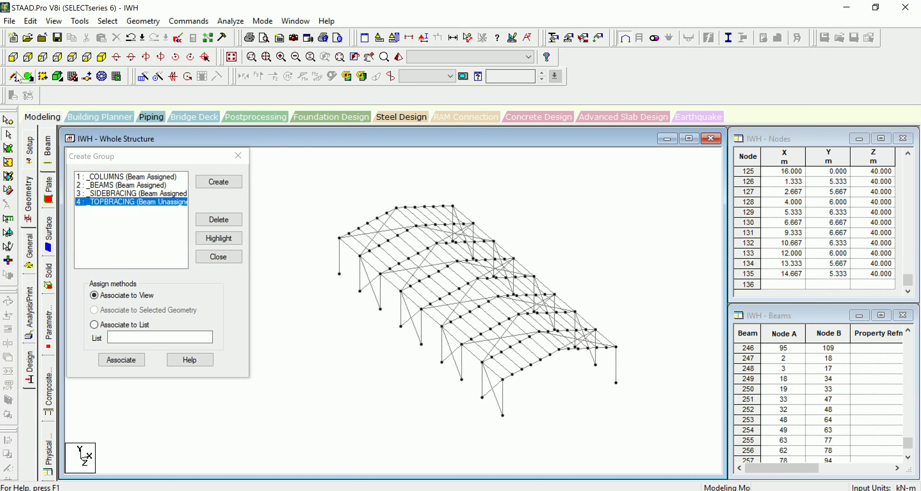
pyautogui.click(13, 57)
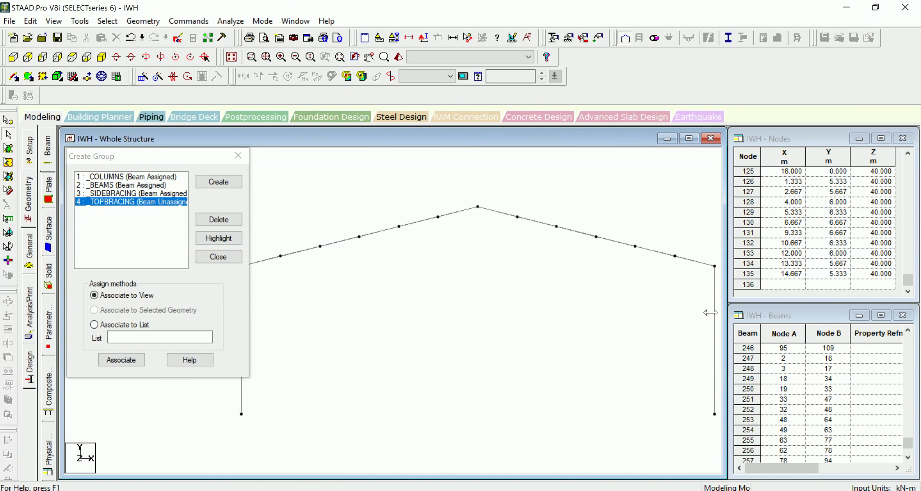
pyautogui.scroll(-2, 586, 321)
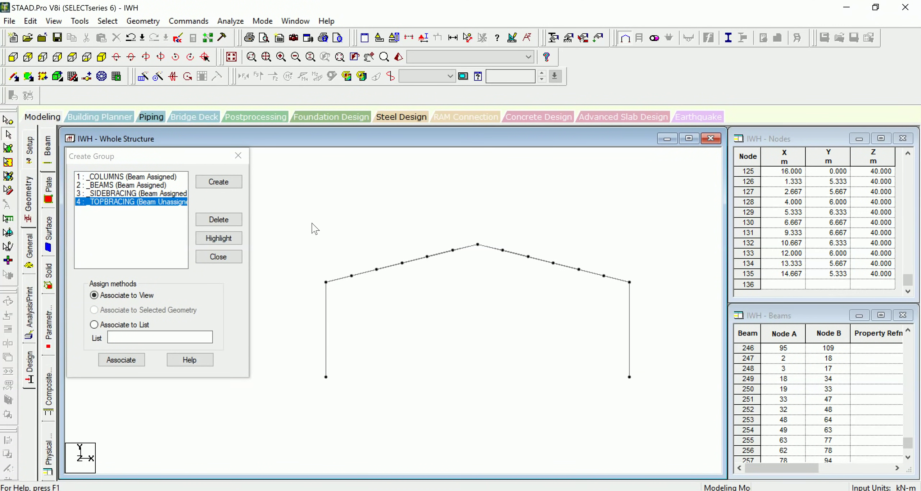
pyautogui.moveTo(308, 222); pyautogui.dragTo(650, 294)
pyautogui.rightClick(655, 254)
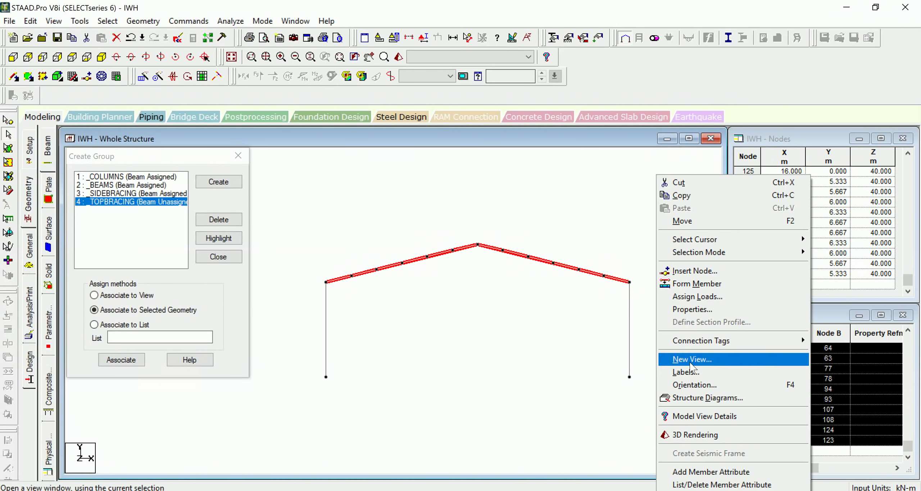
pyautogui.click(689, 359)
pyautogui.click(555, 238)
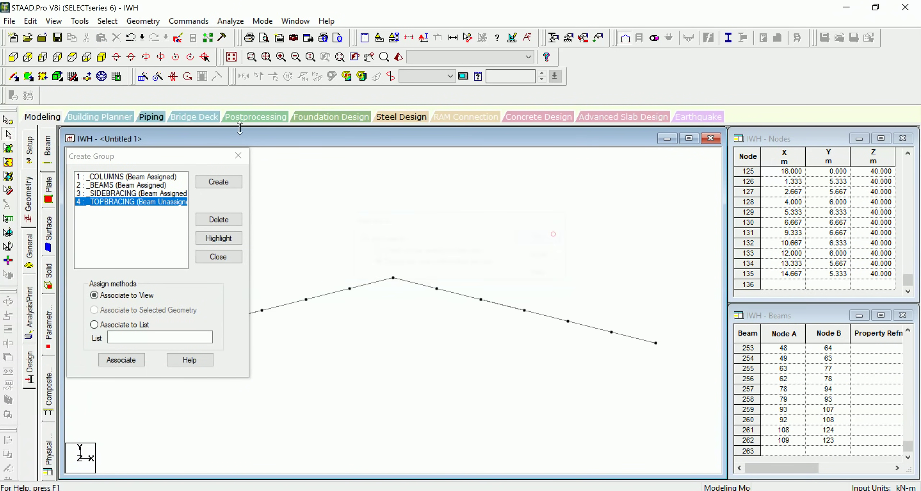
pyautogui.click(72, 57)
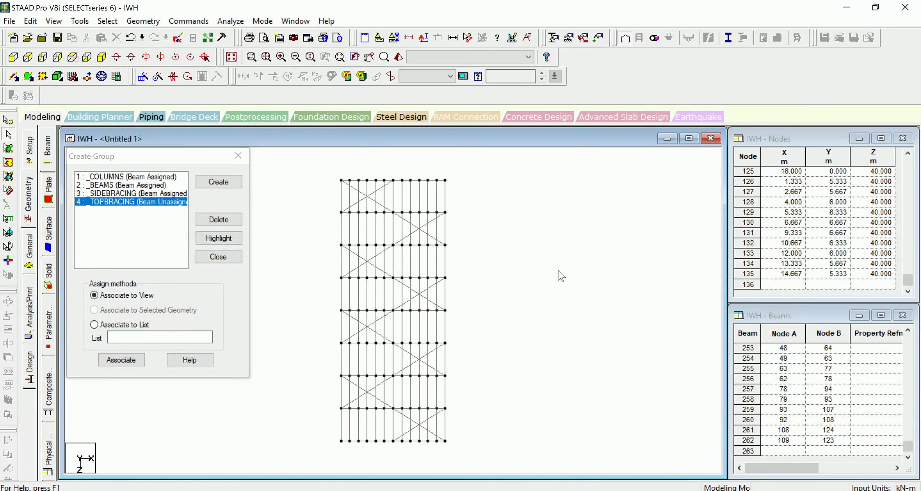
# - Select the crossed diagonal bracing members in all eight roof bays and associate them with the TOPBRACING group as selected geometry
pyautogui.scroll(2, 313, 163)
pyautogui.moveTo(518, 214); pyautogui.dragTo(564, 342, button='middle')
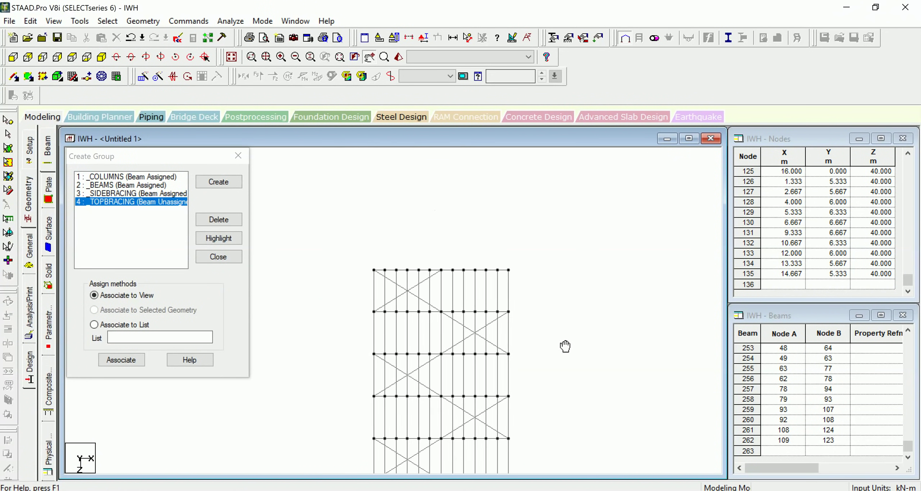
pyautogui.scroll(4, 402, 291)
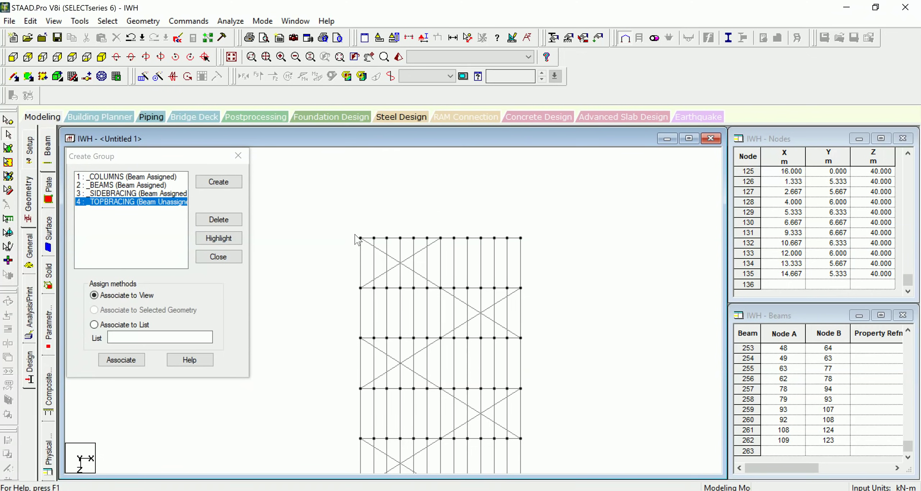
pyautogui.click(400, 266)
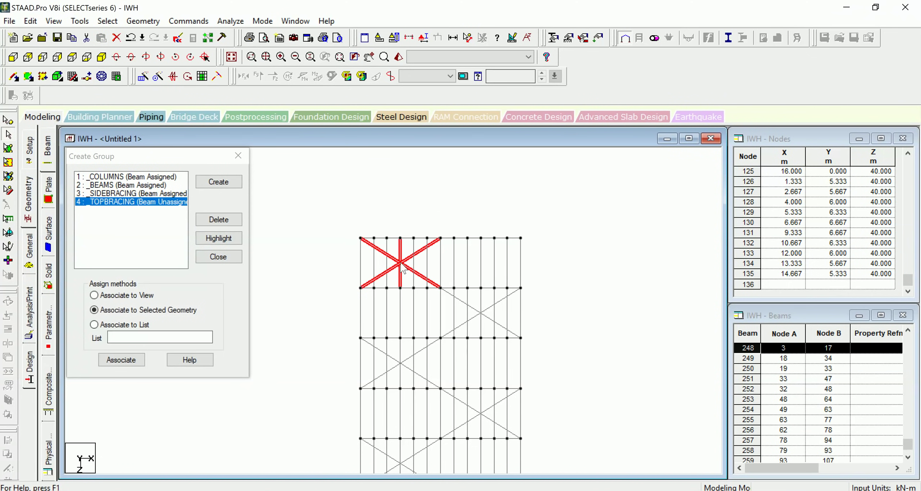
pyautogui.keyDown('ctrl'); pyautogui.click(481, 313); pyautogui.keyUp('ctrl')
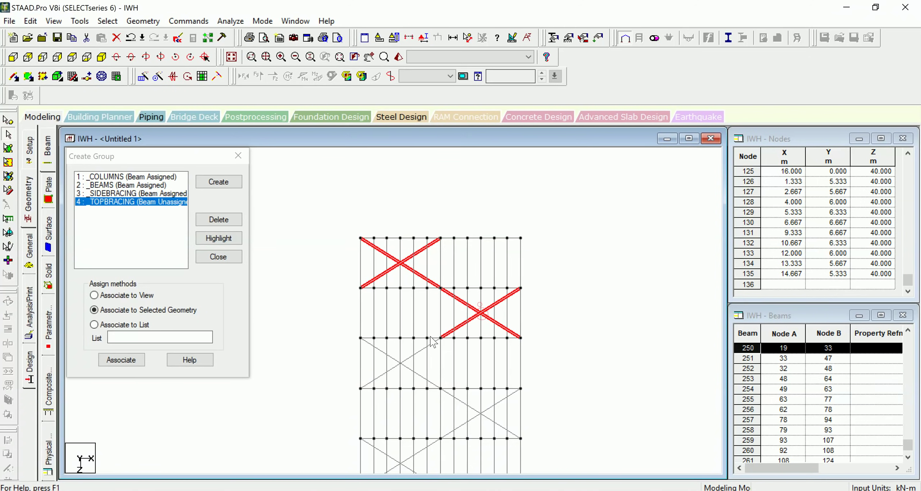
pyautogui.keyDown('ctrl'); pyautogui.click(401, 362); pyautogui.keyUp('ctrl')
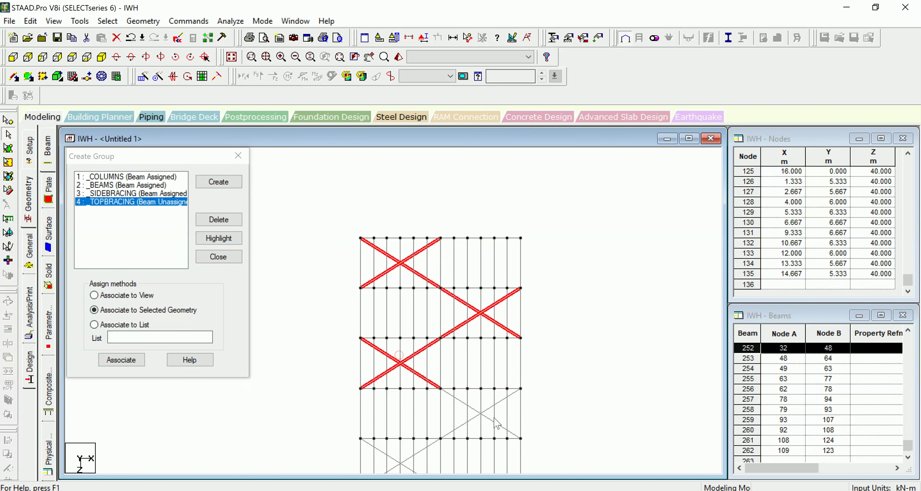
pyautogui.keyDown('ctrl'); pyautogui.click(481, 413); pyautogui.keyUp('ctrl')
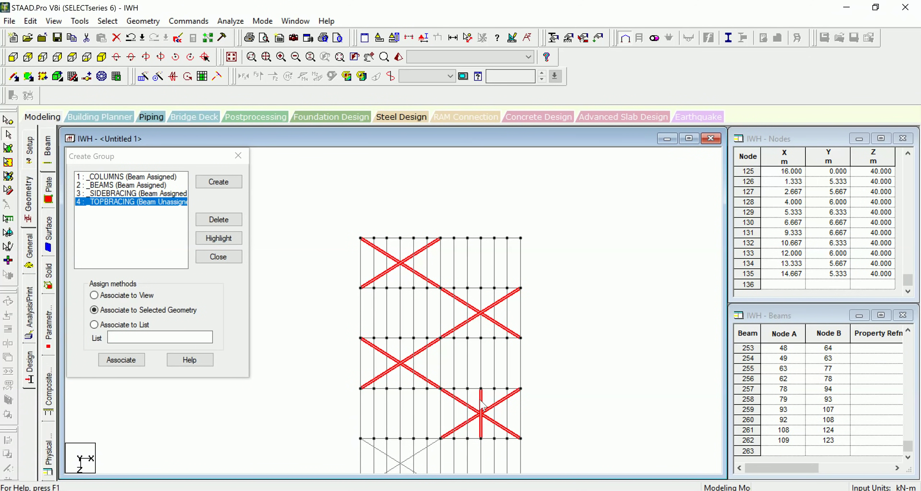
pyautogui.moveTo(511, 342); pyautogui.dragTo(547, 209, button='middle')
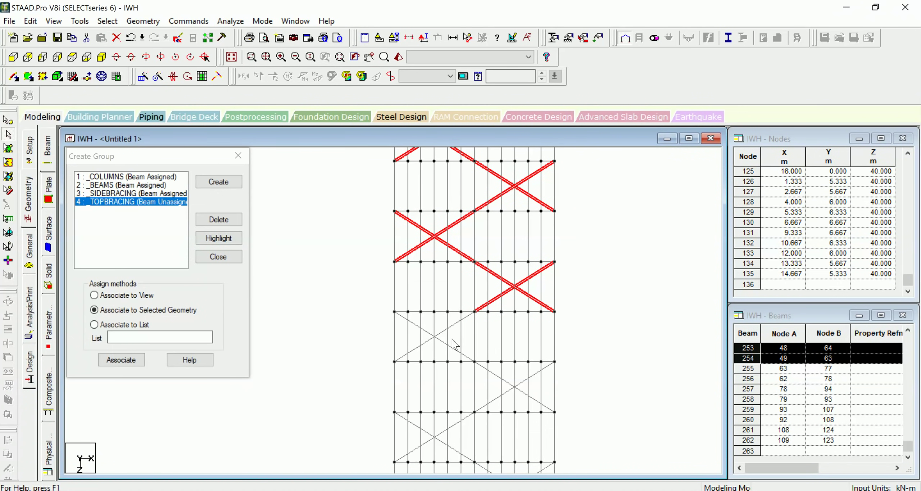
pyautogui.keyDown('ctrl'); pyautogui.click(436, 339); pyautogui.keyUp('ctrl')
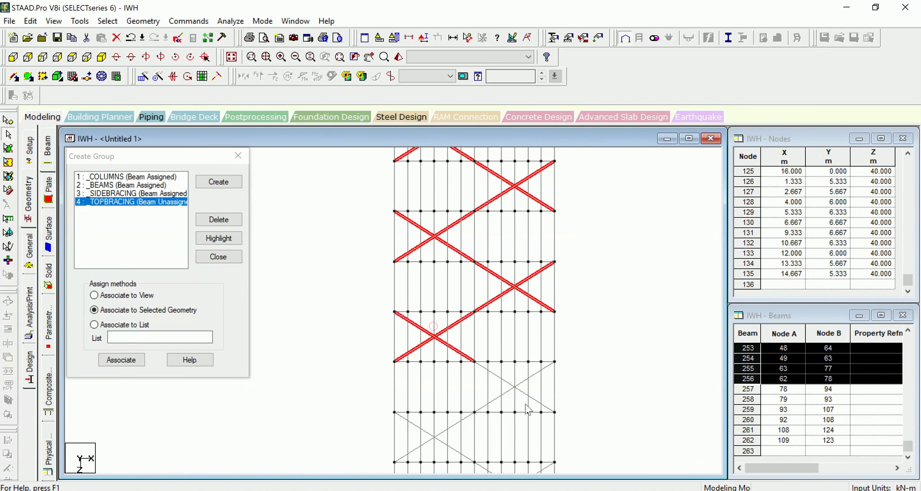
pyautogui.keyDown('ctrl'); pyautogui.click(515, 388); pyautogui.keyUp('ctrl')
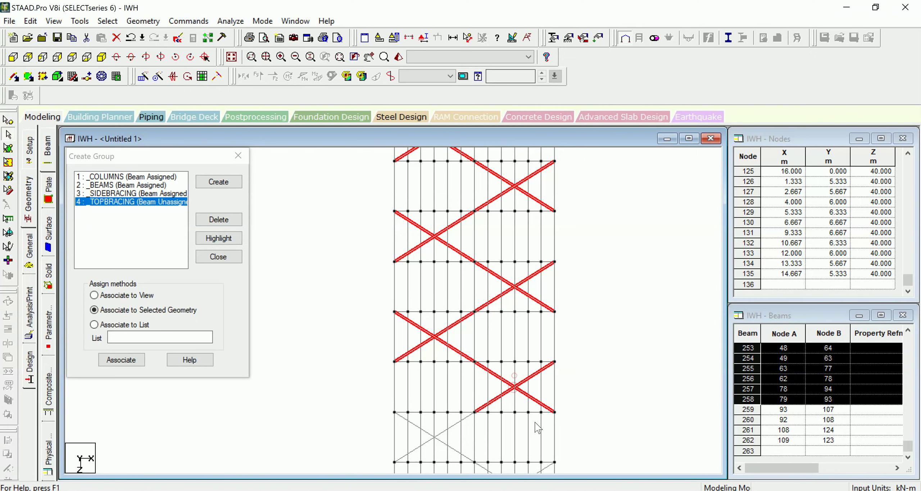
pyautogui.moveTo(534, 426); pyautogui.dragTo(541, 341, button='middle')
pyautogui.keyDown('ctrl'); pyautogui.click(438, 354); pyautogui.keyUp('ctrl')
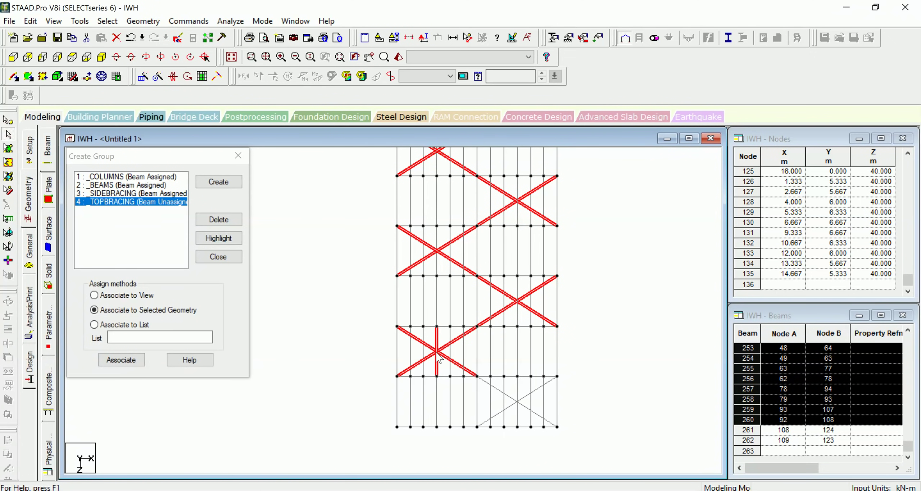
pyautogui.keyDown('ctrl'); pyautogui.click(516, 403); pyautogui.keyUp('ctrl')
pyautogui.scroll(-2, 583, 426)
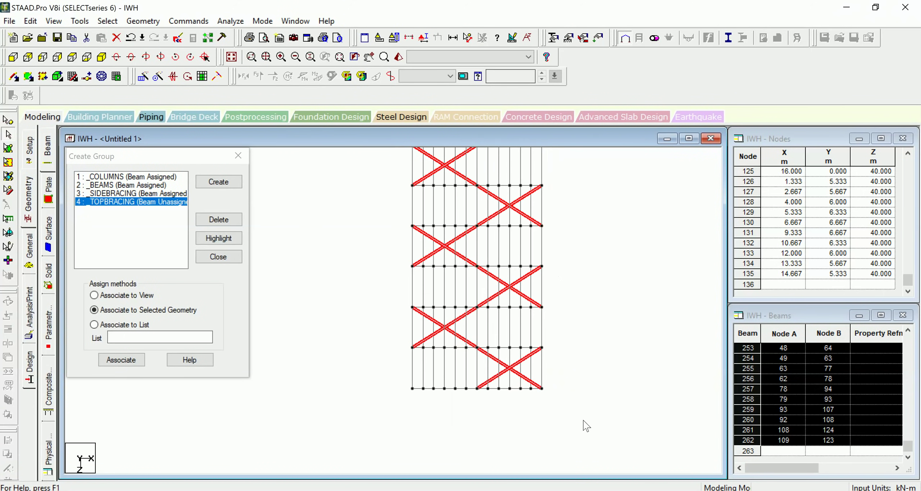
pyautogui.scroll(-3, 565, 286)
pyautogui.scroll(-1, 590, 424)
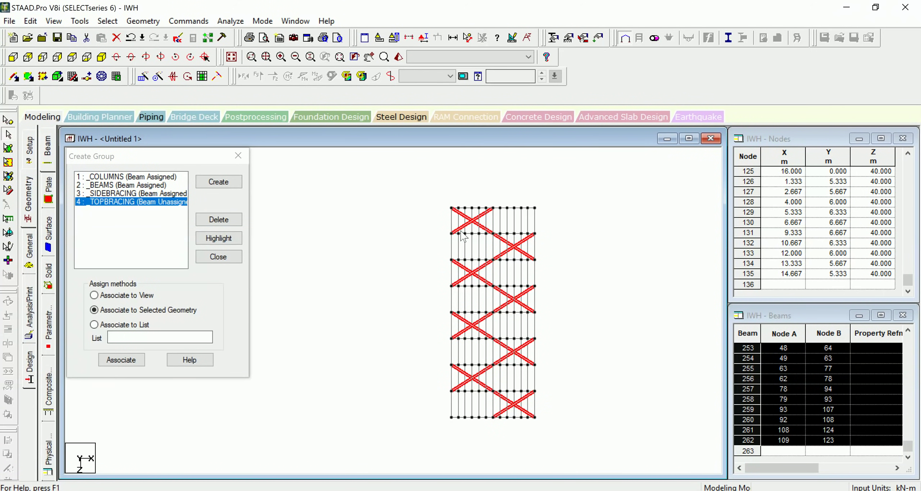
pyautogui.click(101, 57)
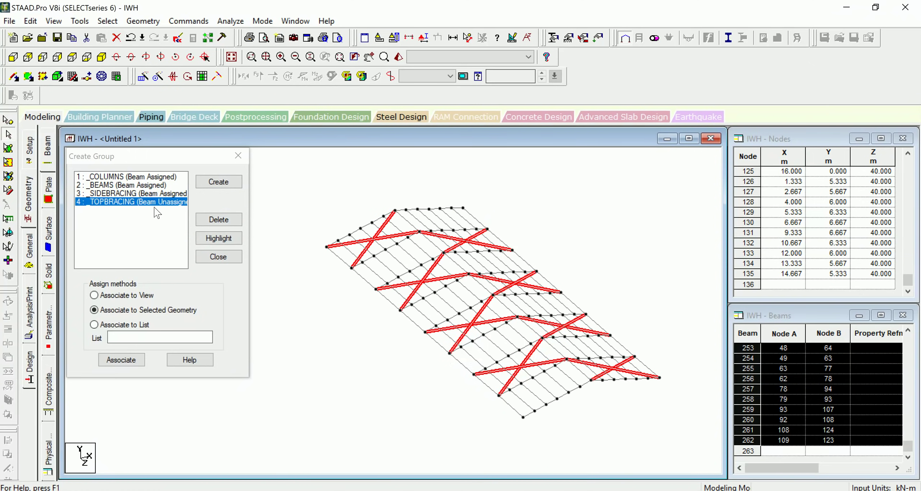
pyautogui.click(121, 359)
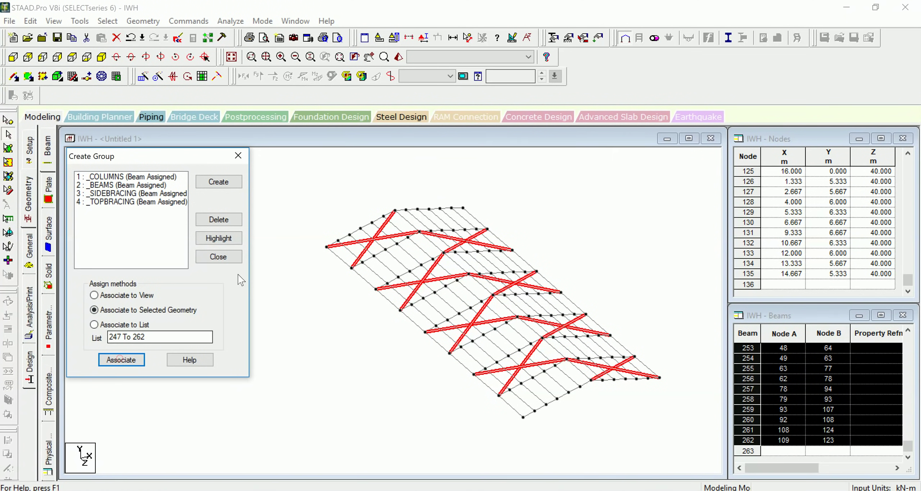
# - Create a fifth group named Taperd with the Beam type
pyautogui.click(218, 183)
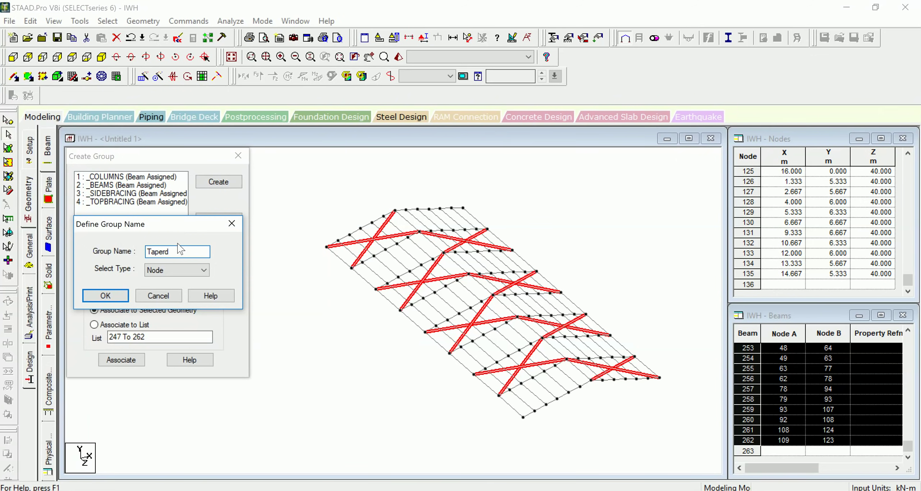
pyautogui.click(185, 271)
pyautogui.click(164, 287)
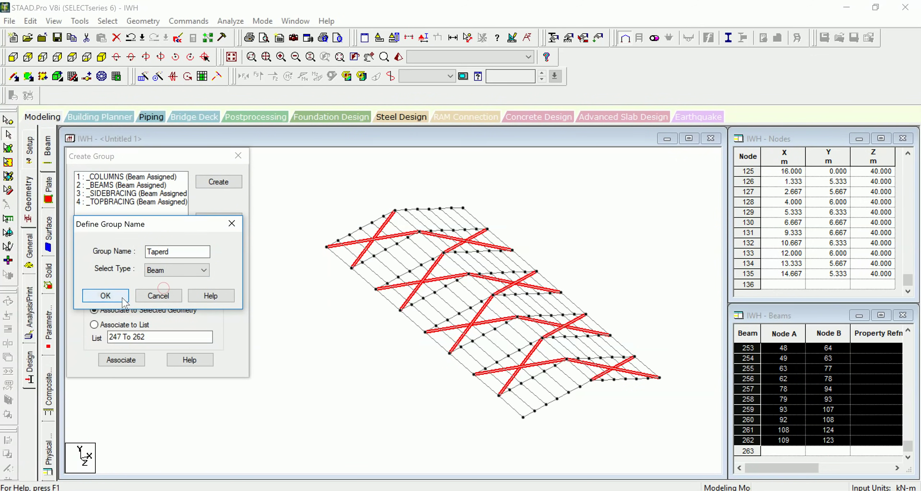
pyautogui.click(123, 299)
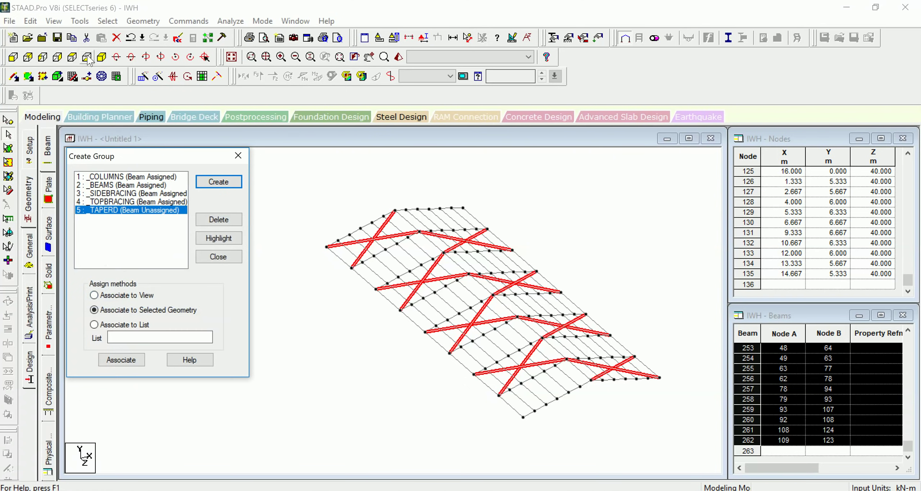
# - Select the rafter members of all nine roof frames in plan and associate them with the TAPERD group as selected geometry
pyautogui.click(72, 56)
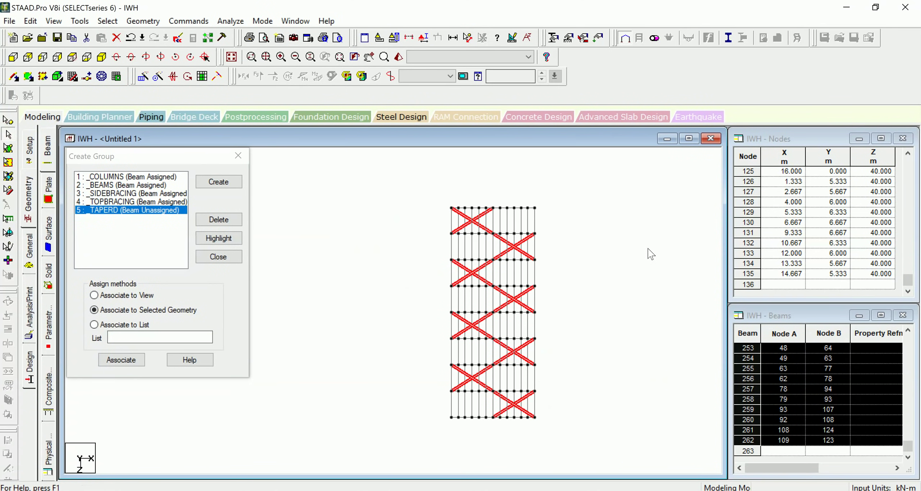
pyautogui.click(627, 242)
pyautogui.scroll(1, 477, 203)
pyautogui.moveTo(597, 187); pyautogui.dragTo(571, 312, button='middle')
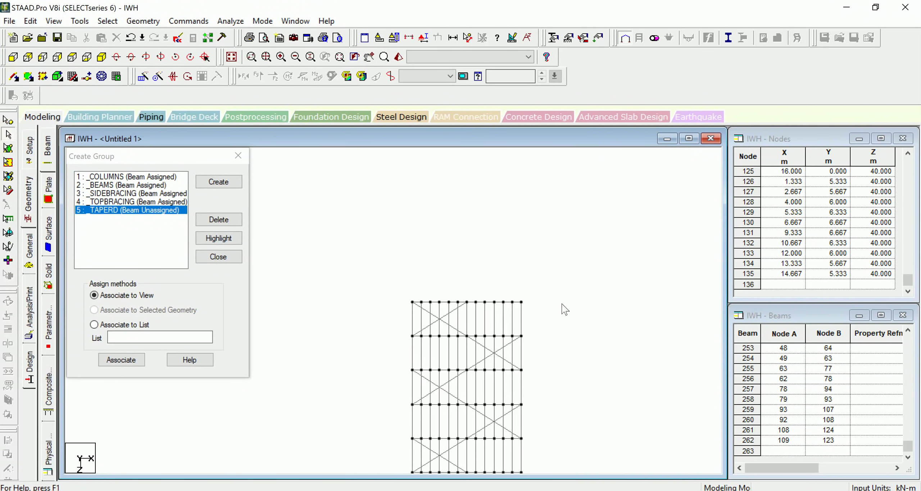
pyautogui.scroll(1, 523, 306)
pyautogui.moveTo(416, 286); pyautogui.dragTo(530, 298)
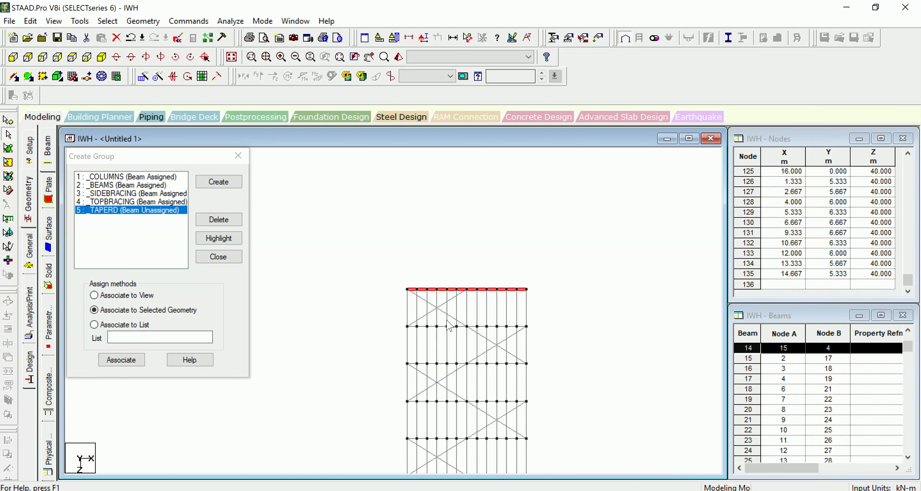
pyautogui.keyDown('ctrl'); pyautogui.moveTo(351, 326); pyautogui.dragTo(539, 334); pyautogui.keyUp('ctrl')
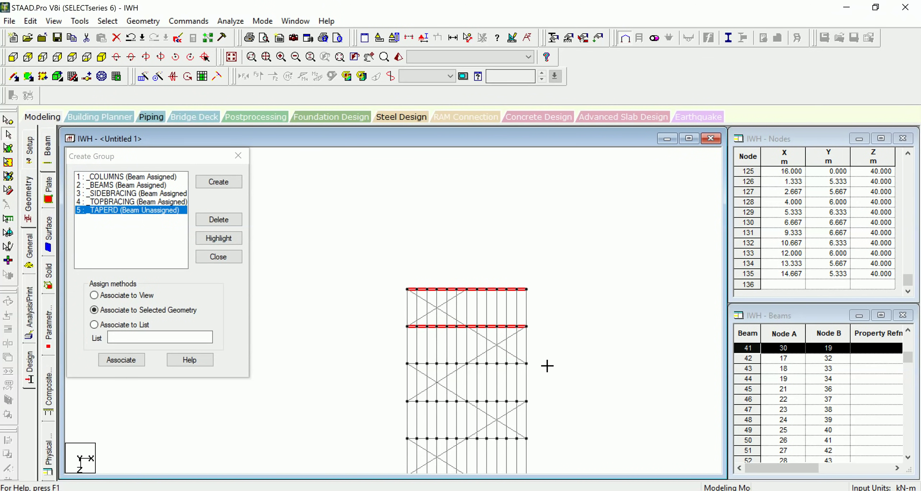
pyautogui.keyDown('ctrl'); pyautogui.moveTo(547, 366); pyautogui.dragTo(548, 367); pyautogui.keyUp('ctrl')
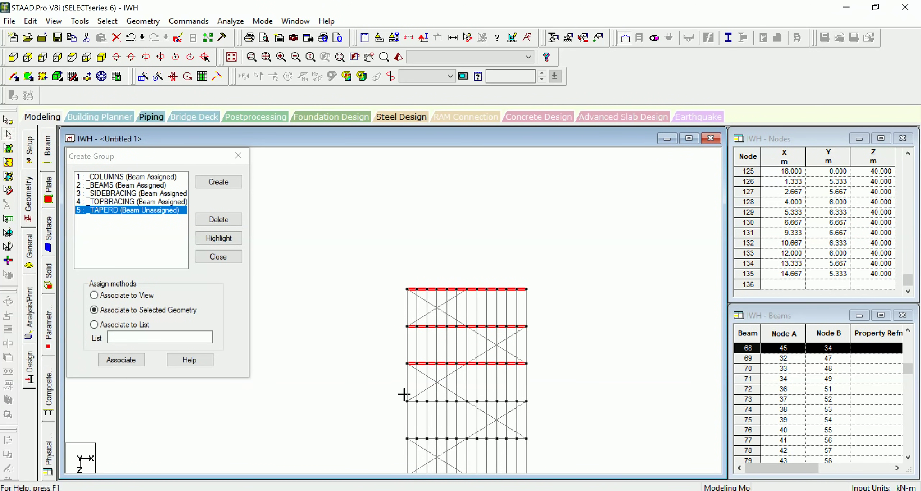
pyautogui.keyDown('ctrl'); pyautogui.moveTo(404, 394); pyautogui.dragTo(552, 405); pyautogui.keyUp('ctrl')
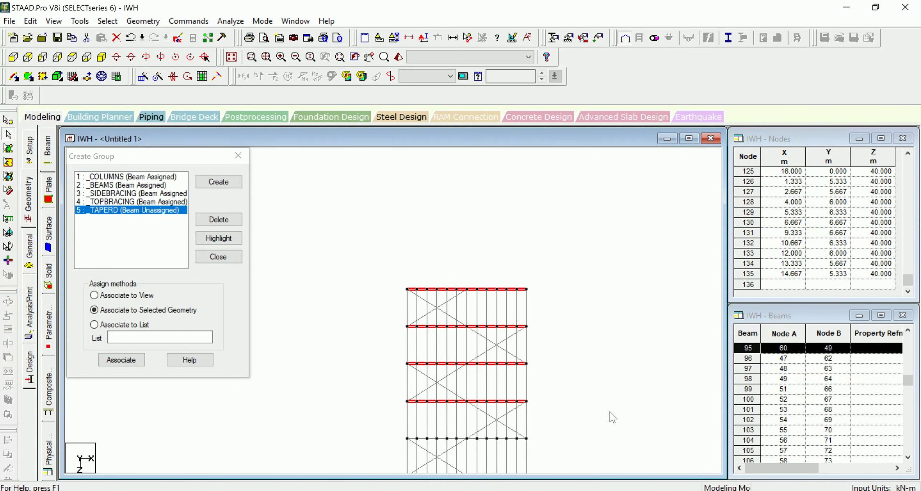
pyautogui.moveTo(614, 418); pyautogui.dragTo(631, 260, button='middle')
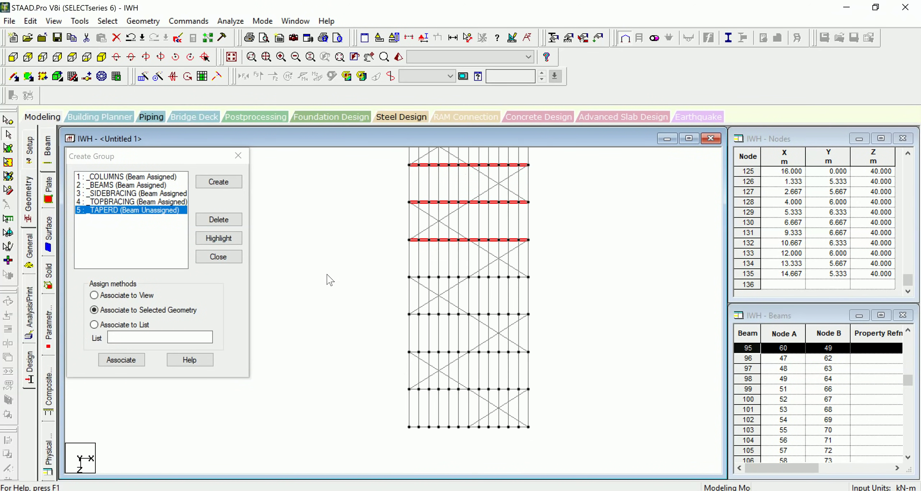
pyautogui.keyDown('ctrl'); pyautogui.moveTo(332, 263); pyautogui.dragTo(542, 287); pyautogui.keyUp('ctrl')
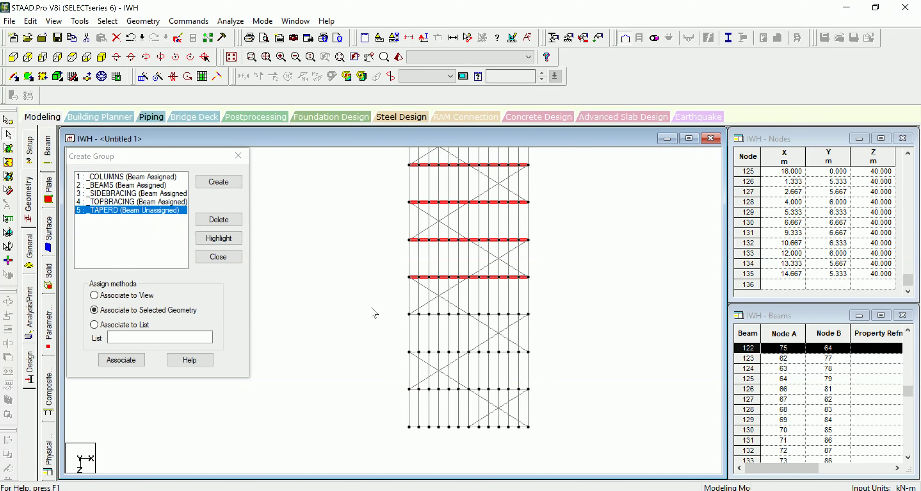
pyautogui.keyDown('ctrl'); pyautogui.moveTo(376, 308); pyautogui.dragTo(538, 324); pyautogui.keyUp('ctrl')
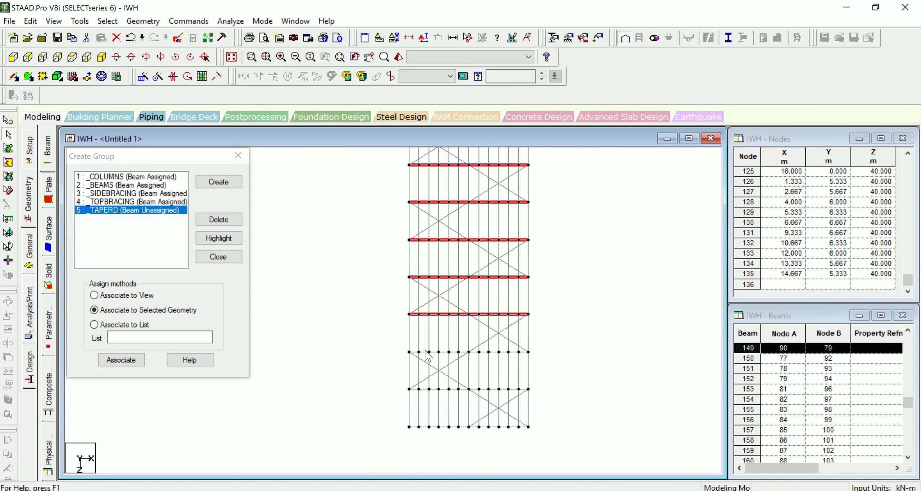
pyautogui.keyDown('ctrl'); pyautogui.moveTo(393, 343); pyautogui.dragTo(541, 366); pyautogui.keyUp('ctrl')
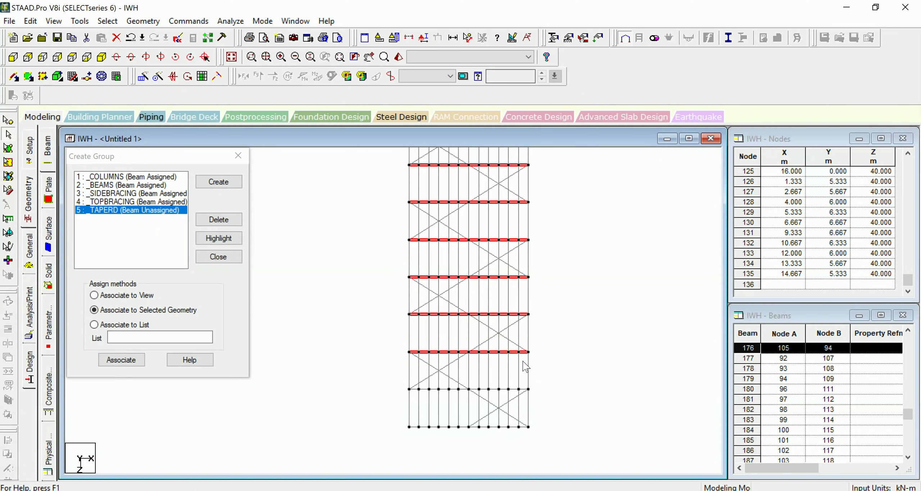
pyautogui.keyDown('ctrl'); pyautogui.moveTo(356, 386); pyautogui.dragTo(535, 396); pyautogui.keyUp('ctrl')
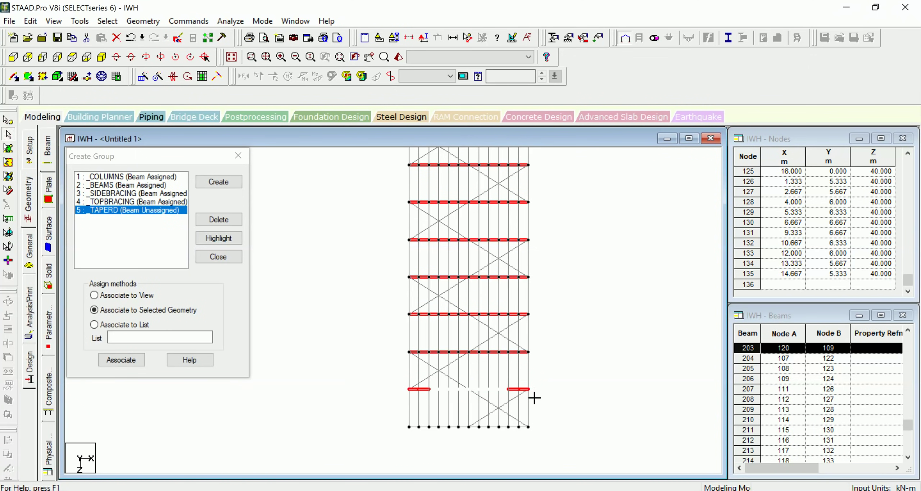
pyautogui.keyDown('ctrl'); pyautogui.moveTo(397, 415); pyautogui.dragTo(547, 436); pyautogui.keyUp('ctrl')
pyautogui.click(102, 57)
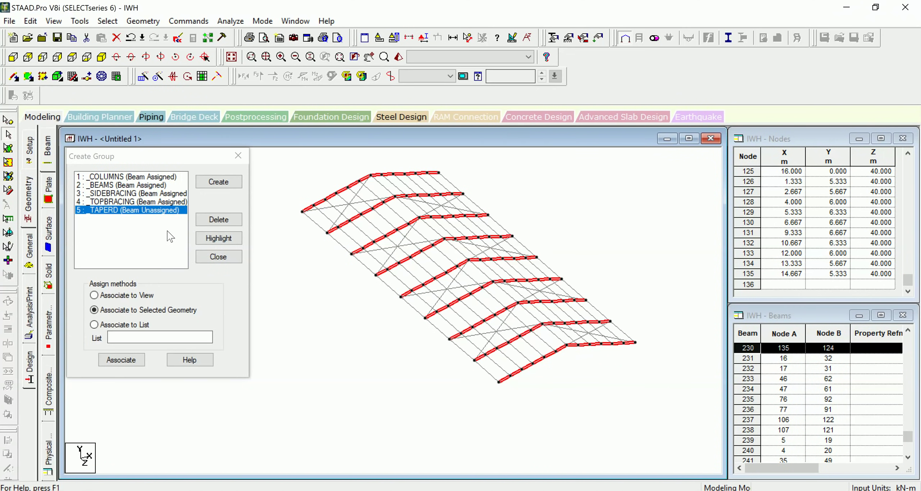
pyautogui.click(119, 360)
pyautogui.click(382, 372)
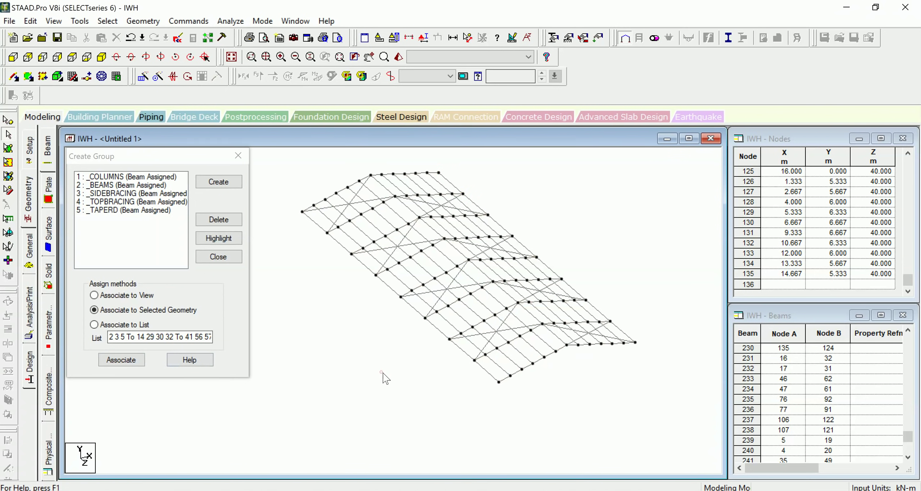
# - Display the whole structure again and leave the group creation
pyautogui.click(231, 56)
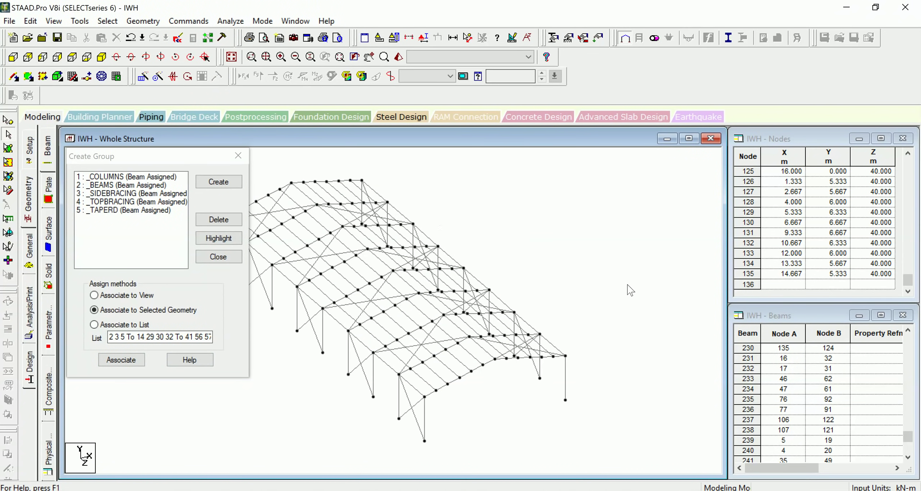
pyautogui.scroll(-2, 639, 281)
pyautogui.moveTo(479, 255); pyautogui.dragTo(578, 261, button='middle')
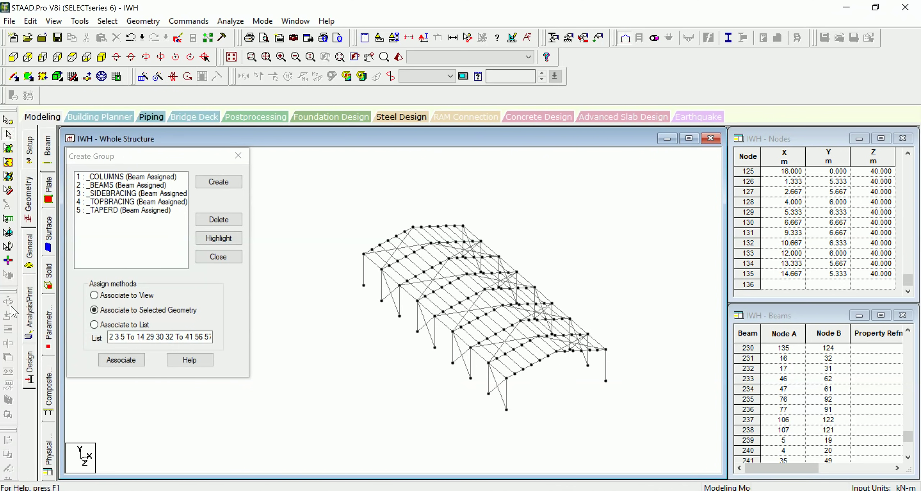
pyautogui.click(32, 200)
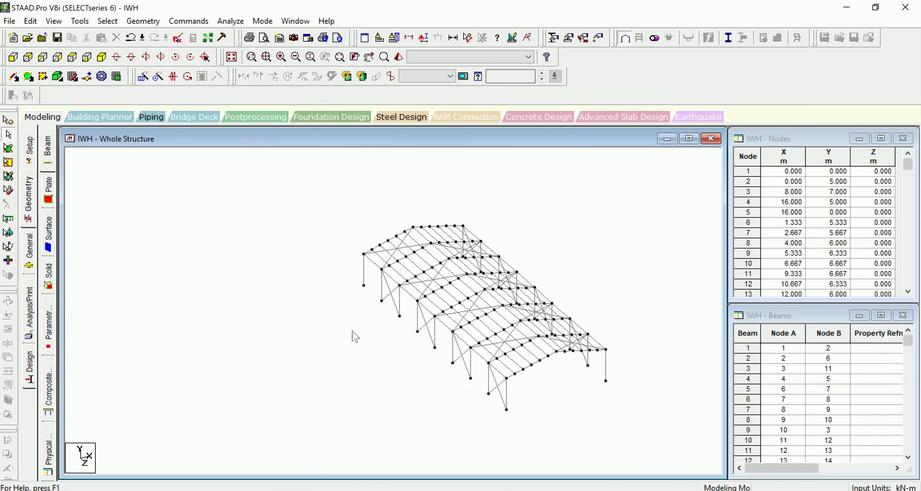
# - Add the Mexican CE Channels CE381X59.10 and CE381X73.60 from the steel section database as STEEL section properties
pyautogui.click(30, 248)
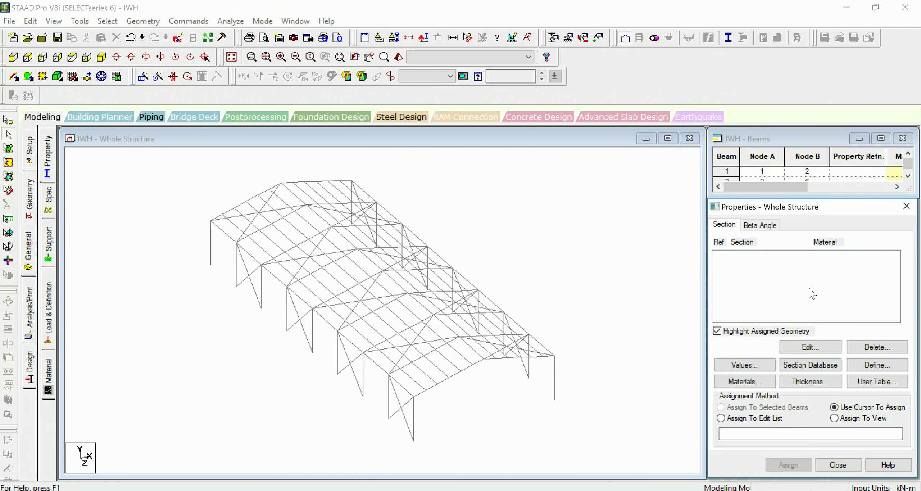
pyautogui.click(812, 363)
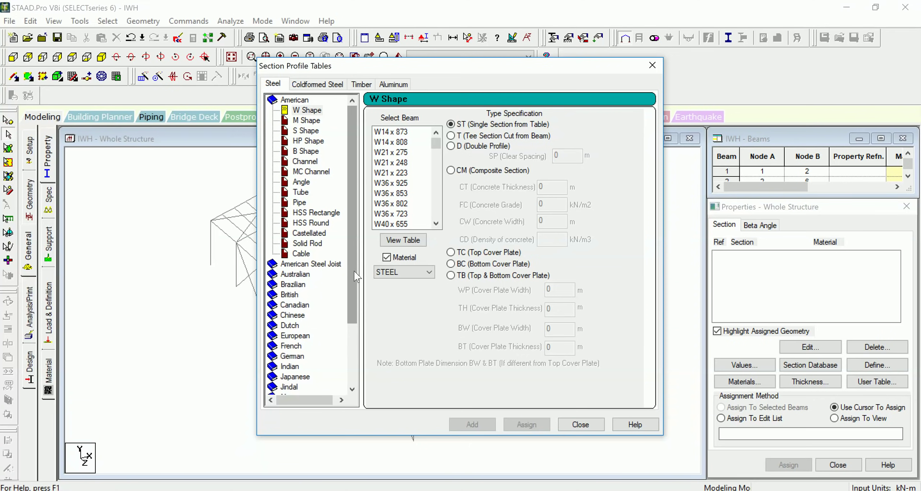
pyautogui.moveTo(354, 270); pyautogui.dragTo(355, 304)
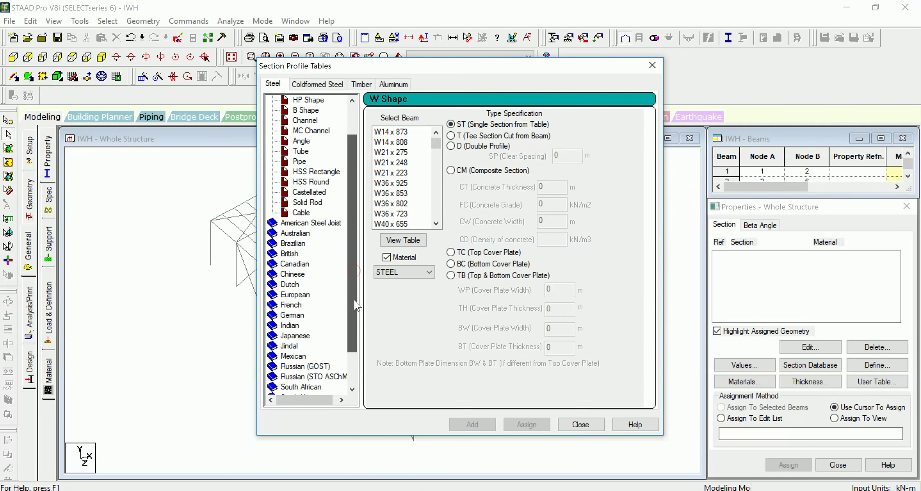
pyautogui.click(302, 356)
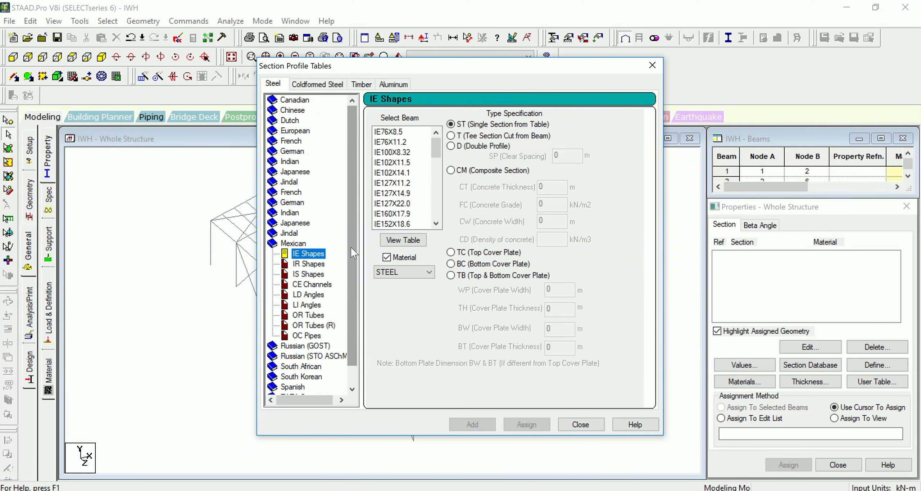
pyautogui.click(318, 285)
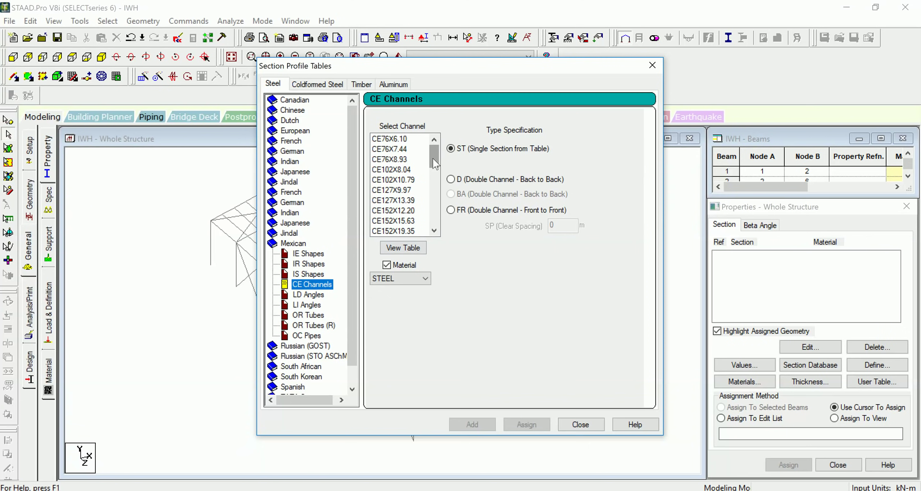
pyautogui.moveTo(436, 164); pyautogui.dragTo(438, 220)
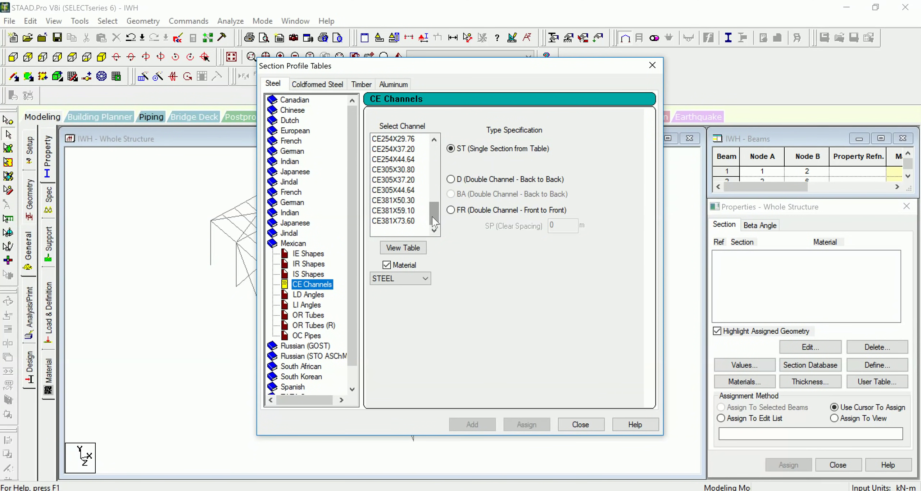
pyautogui.click(397, 212)
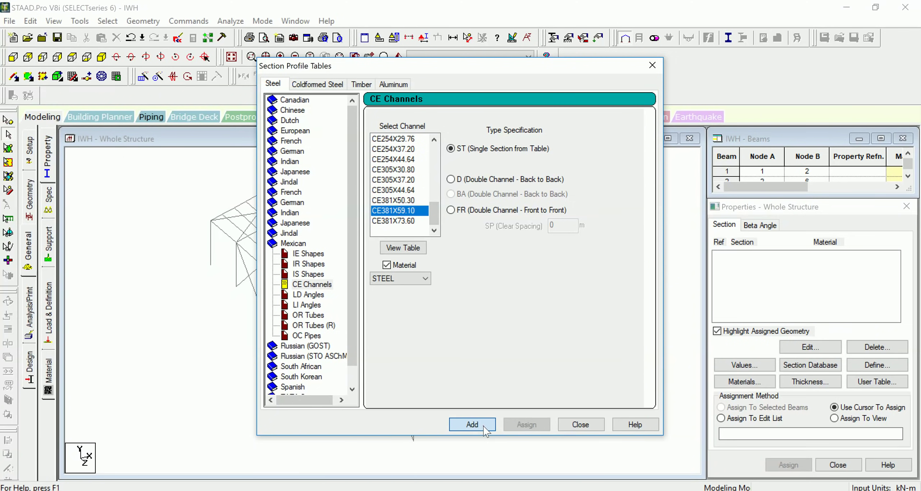
pyautogui.click(472, 424)
pyautogui.click(408, 221)
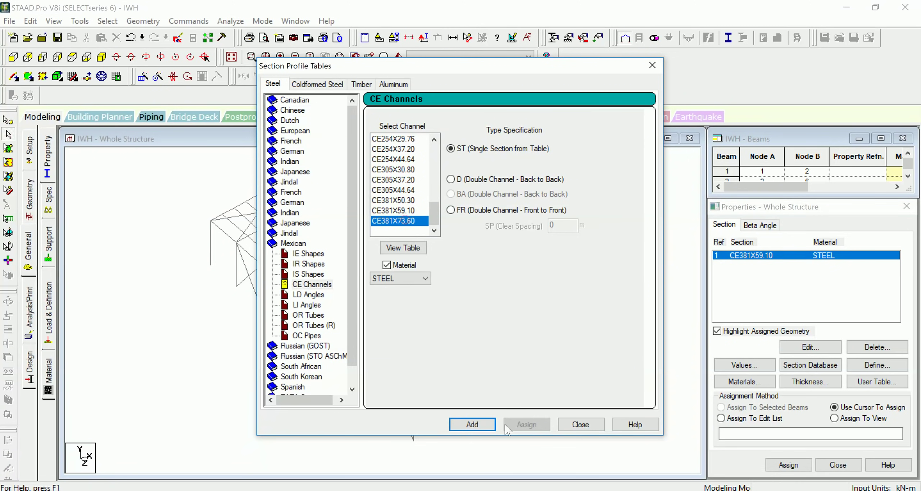
pyautogui.click(472, 425)
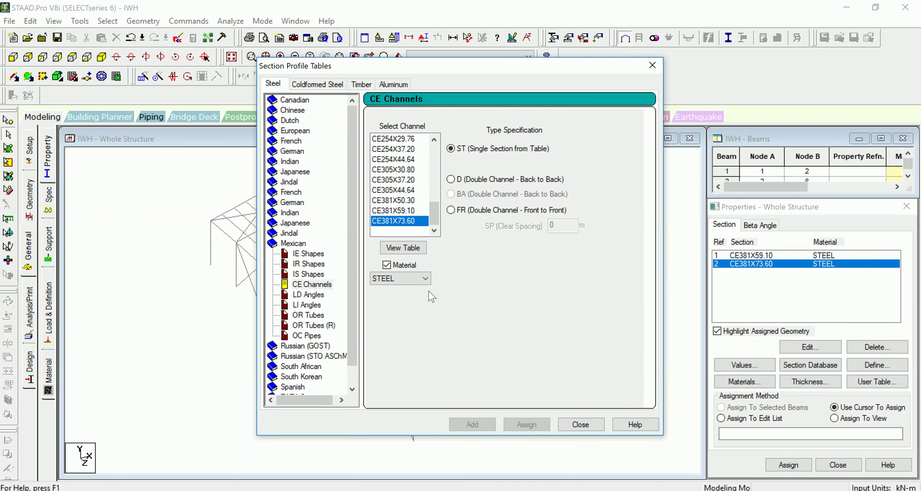
# - Add the Mexican OC Pipes section OCXE273 with STEEL material to the section properties
pyautogui.click(307, 335)
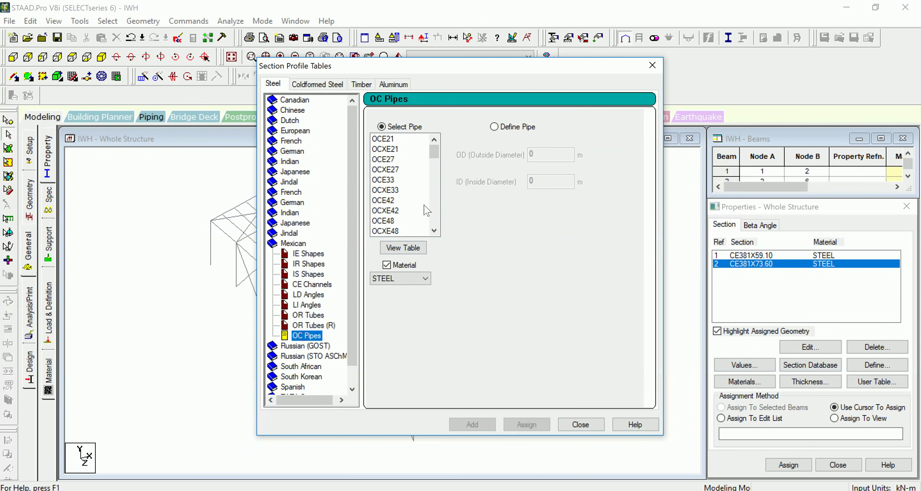
pyautogui.click(434, 231)
pyautogui.click(434, 231)
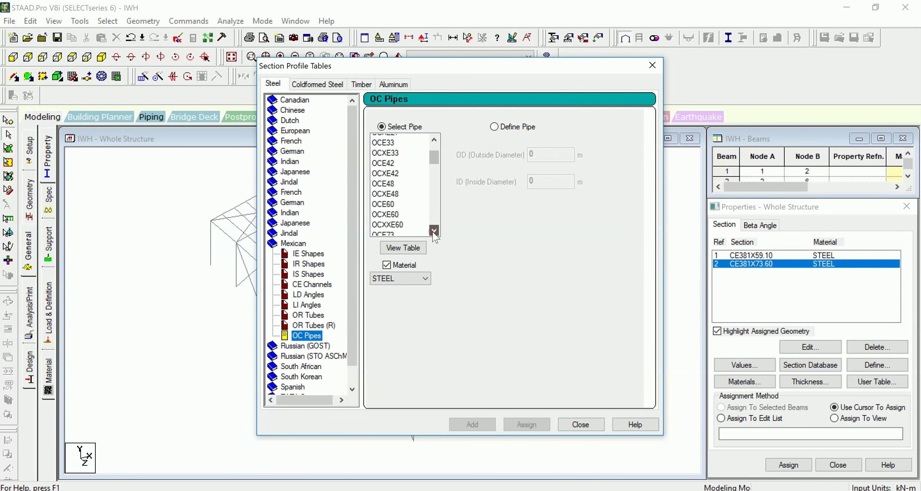
pyautogui.click(434, 230)
pyautogui.click(434, 230)
pyautogui.click(434, 231)
pyautogui.click(434, 230)
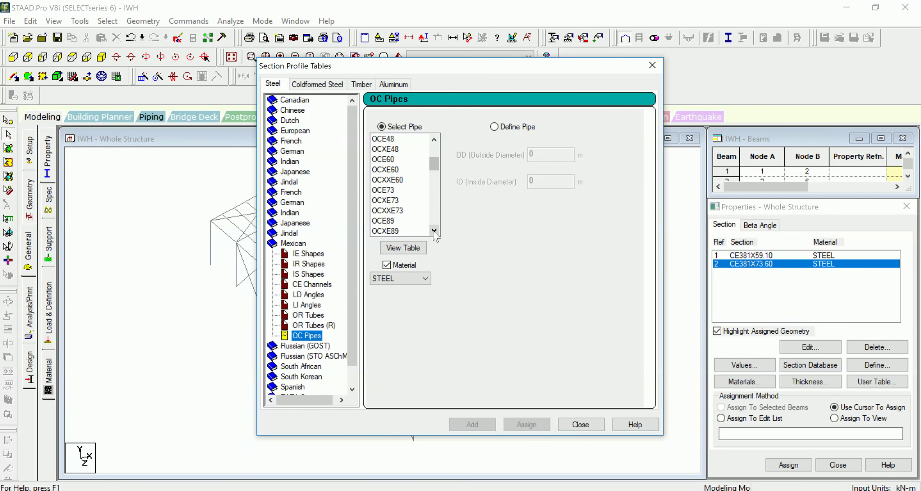
pyautogui.click(434, 231)
pyautogui.click(433, 231)
pyautogui.click(434, 231)
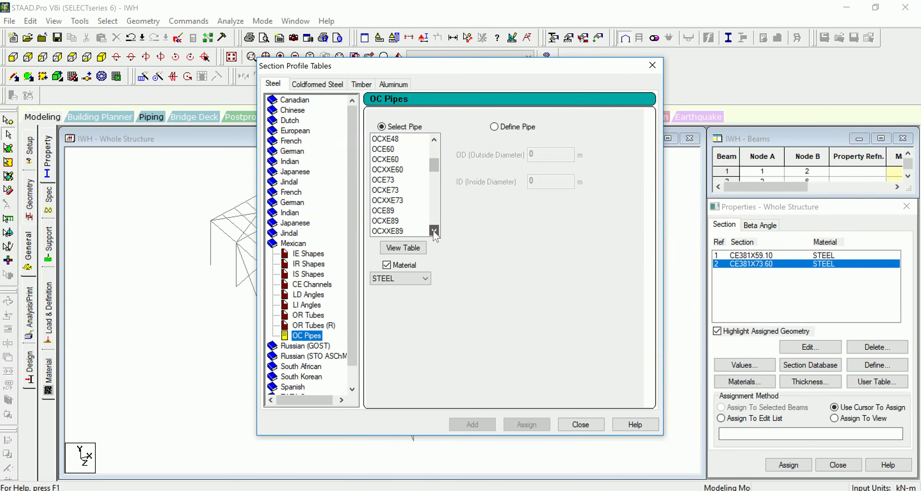
pyautogui.click(434, 230)
pyautogui.click(434, 230)
pyautogui.click(434, 230)
pyautogui.click(434, 230)
pyautogui.click(434, 230)
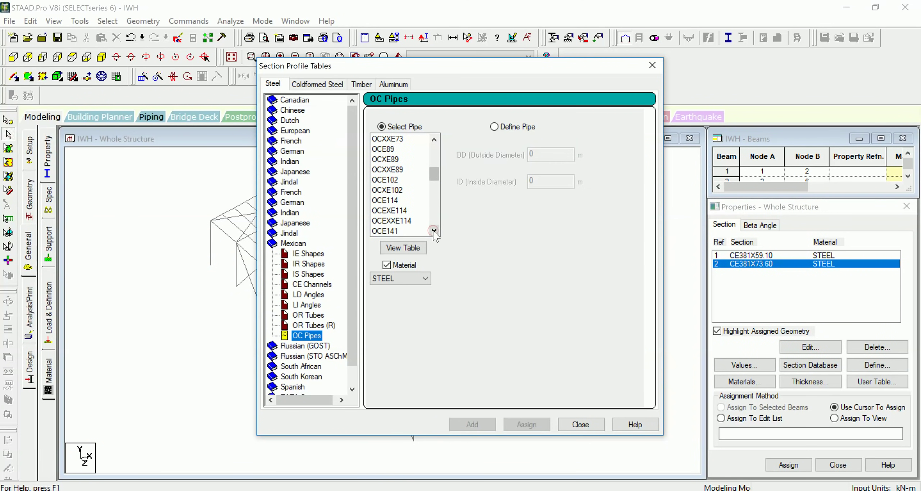
pyautogui.click(434, 230)
pyautogui.click(434, 231)
pyautogui.click(434, 231)
pyautogui.click(434, 230)
pyautogui.click(434, 231)
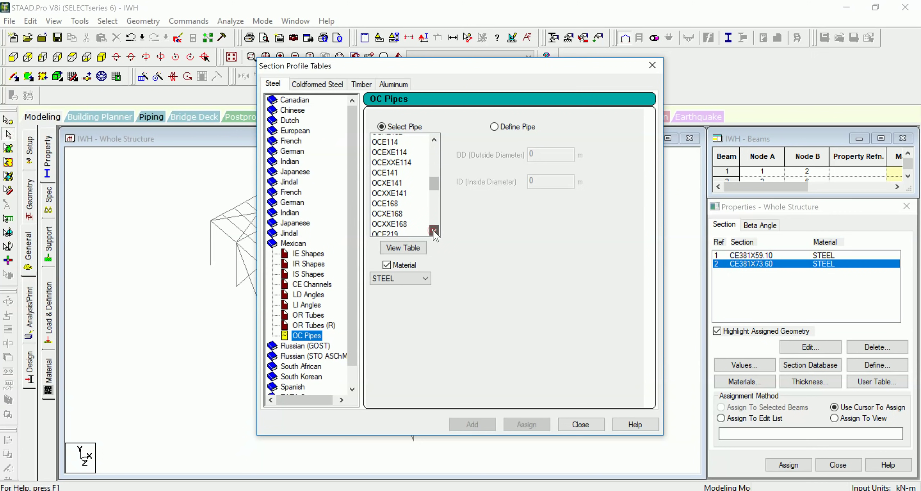
pyautogui.click(434, 231)
pyautogui.click(434, 231)
pyautogui.click(434, 230)
pyautogui.click(434, 230)
pyautogui.click(434, 230)
pyautogui.click(434, 230)
pyautogui.click(434, 231)
pyautogui.click(434, 230)
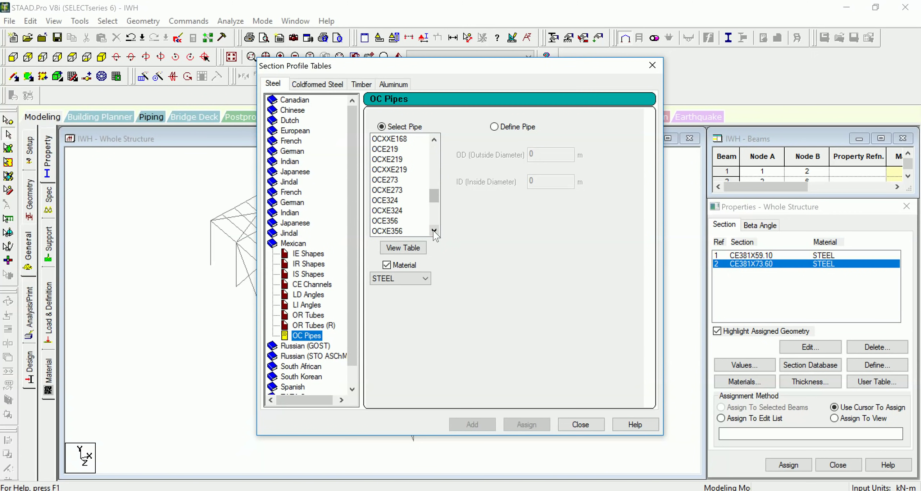
pyautogui.click(436, 138)
pyautogui.click(437, 138)
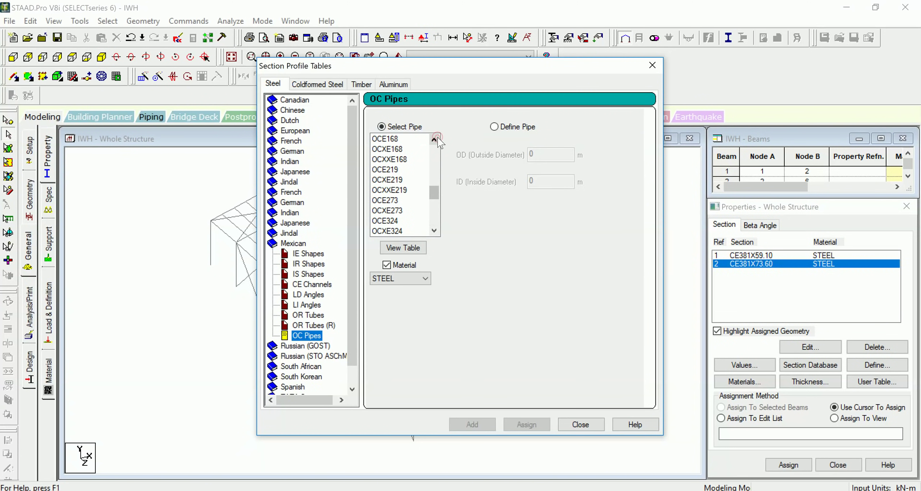
pyautogui.click(402, 211)
pyautogui.click(490, 422)
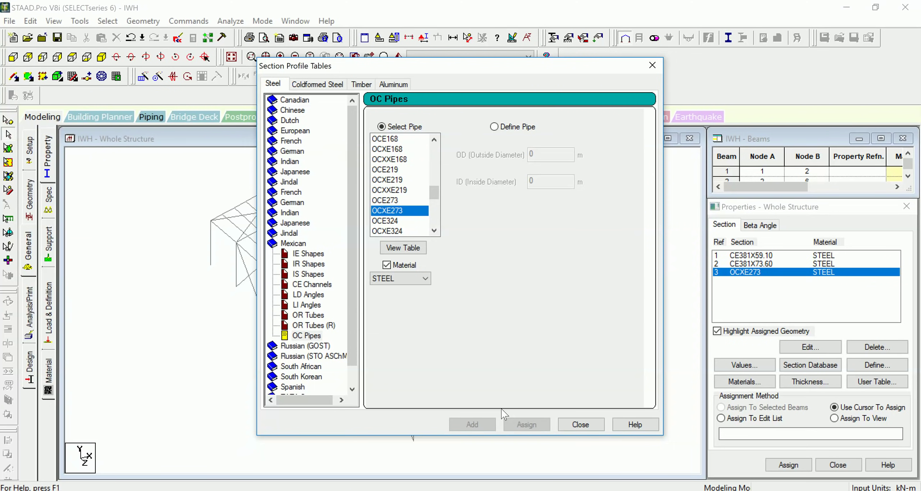
pyautogui.click(873, 486)
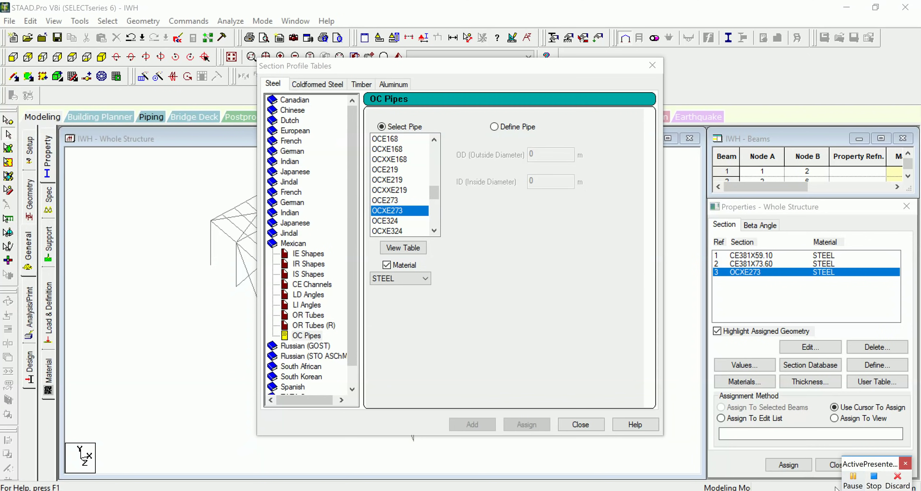
# - Add the Mexican IE Shape IE610X180.0 as a single section from table with STEEL material to the section properties
pyautogui.click(852, 478)
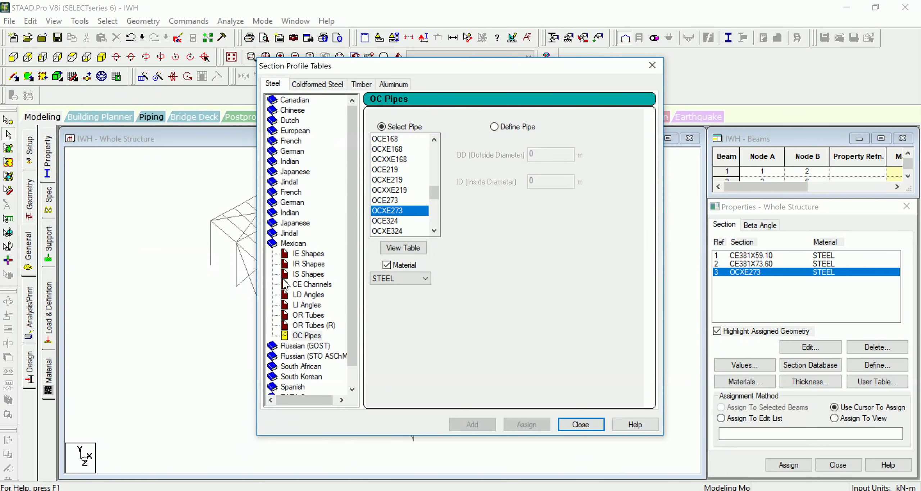
pyautogui.click(306, 254)
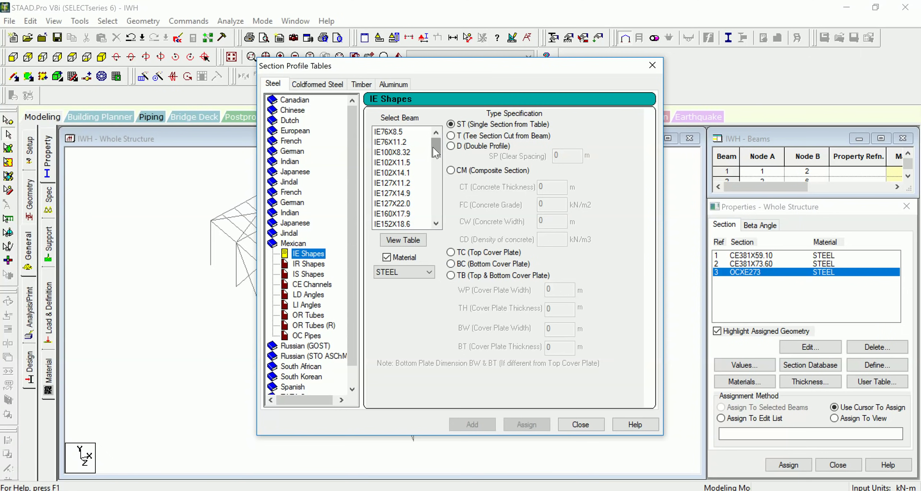
pyautogui.moveTo(435, 149); pyautogui.dragTo(437, 220)
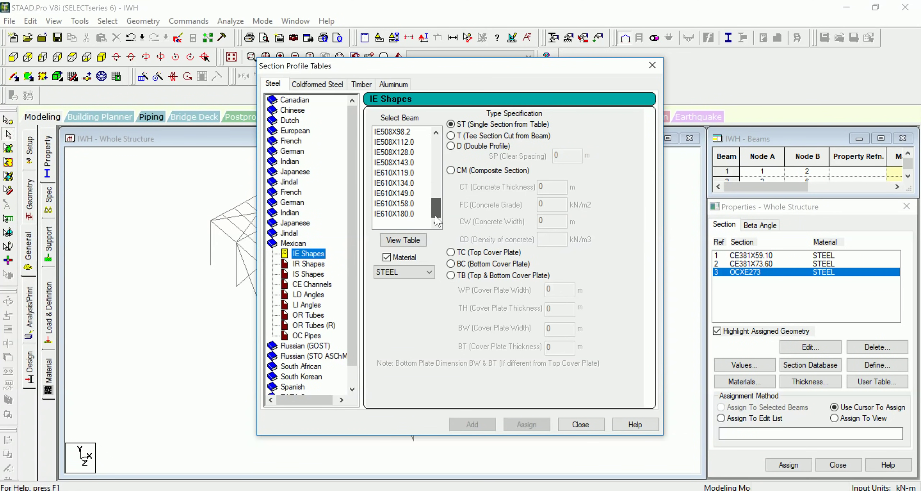
pyautogui.click(396, 214)
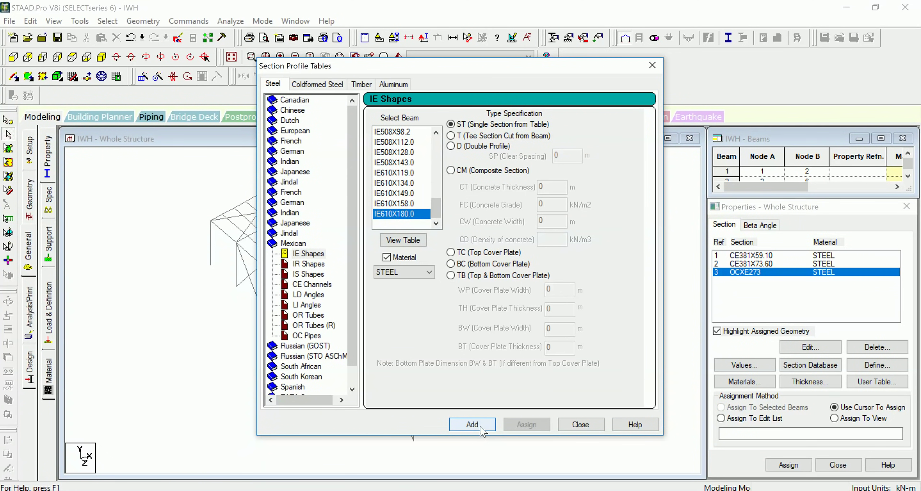
pyautogui.click(480, 426)
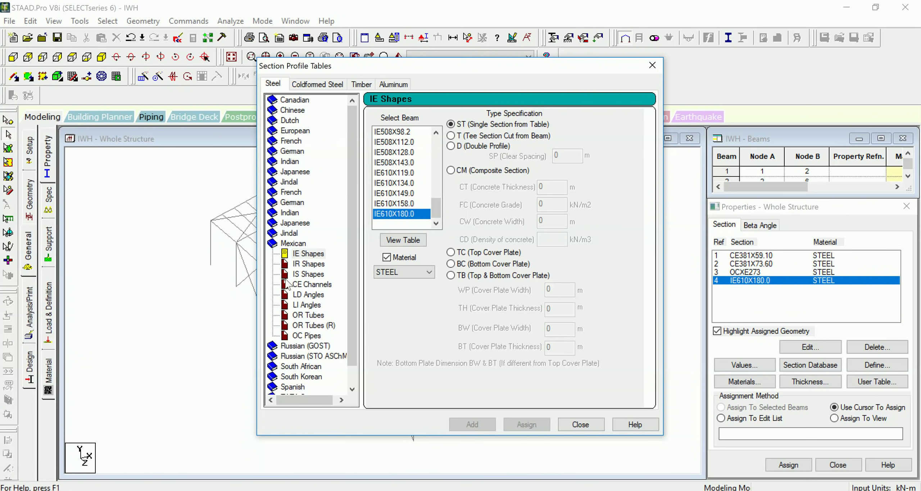
# - Add the Mexican CE Channel CE381X50.30 with STEEL material, then leave the section database and choose CE381X59.10 among the defined sections
pyautogui.click(306, 285)
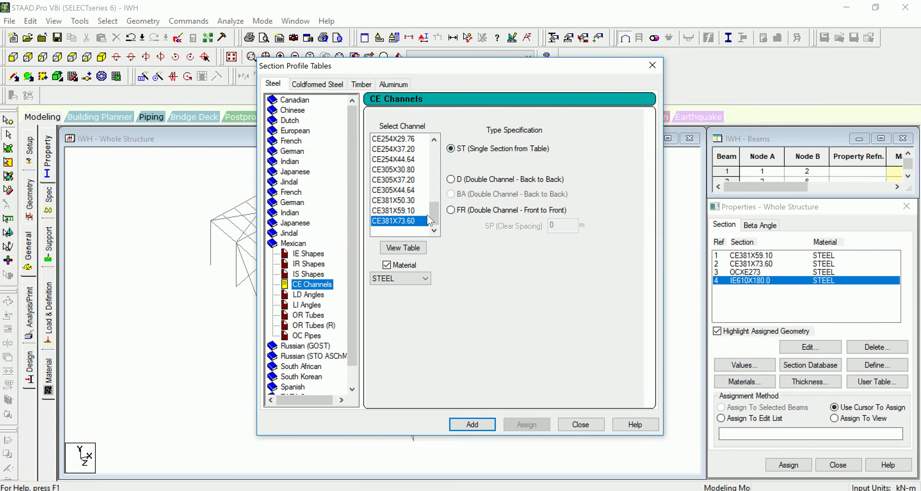
pyautogui.click(406, 201)
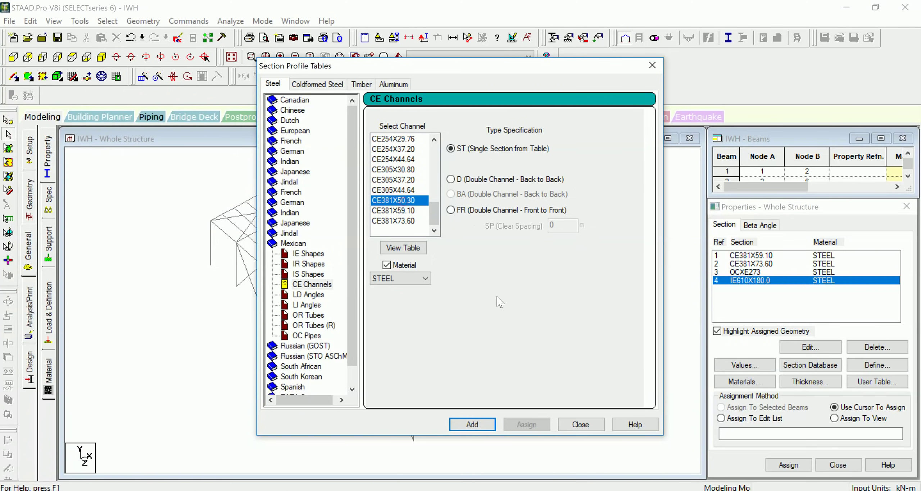
pyautogui.click(472, 424)
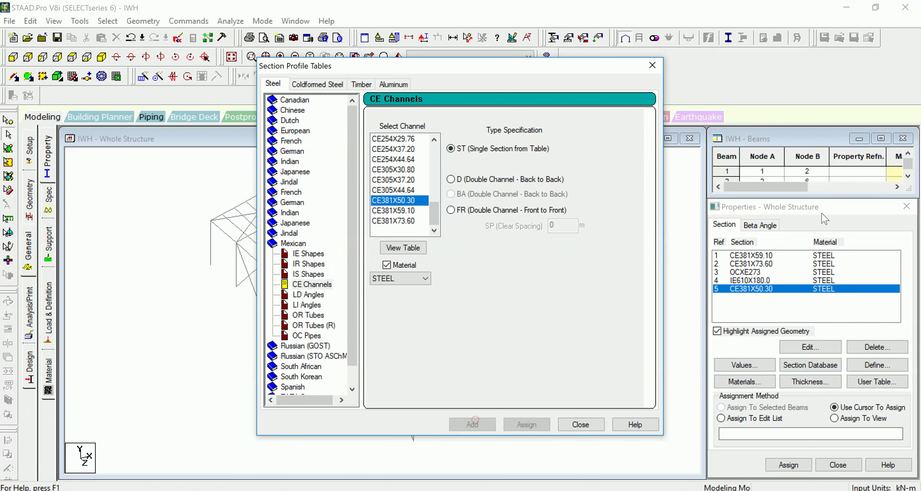
pyautogui.click(581, 424)
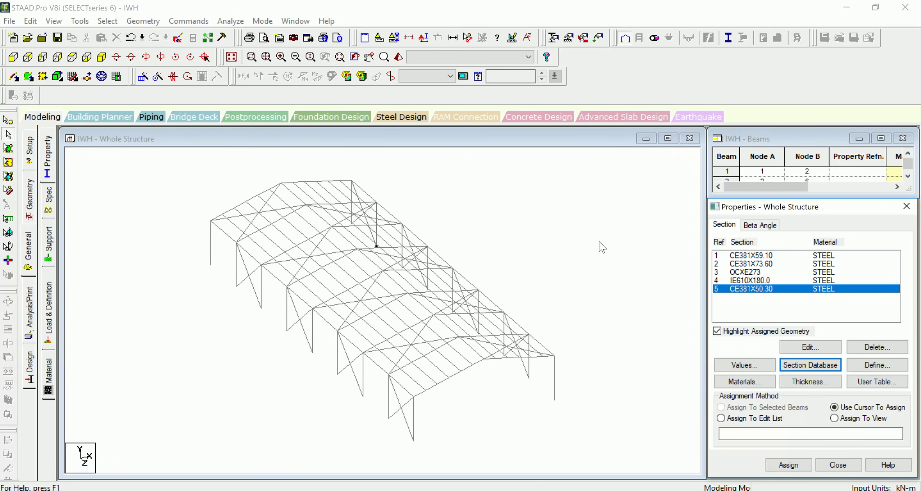
pyautogui.click(757, 256)
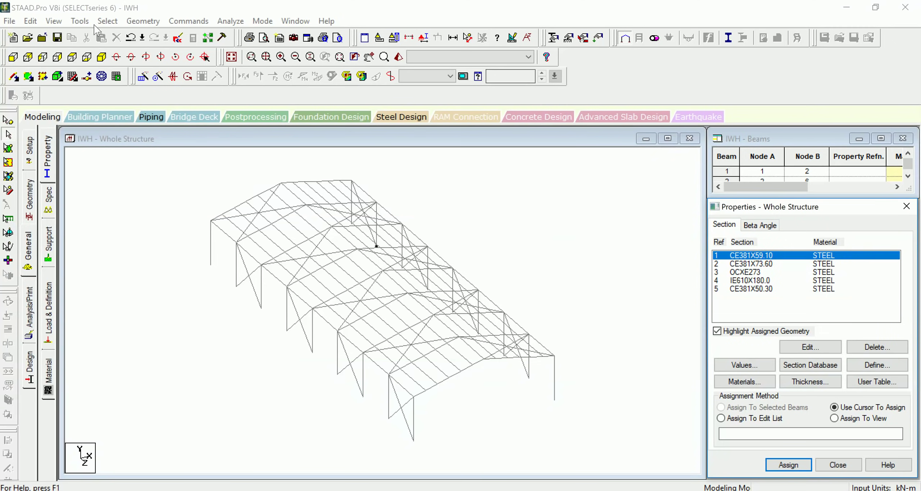
pyautogui.click(104, 22)
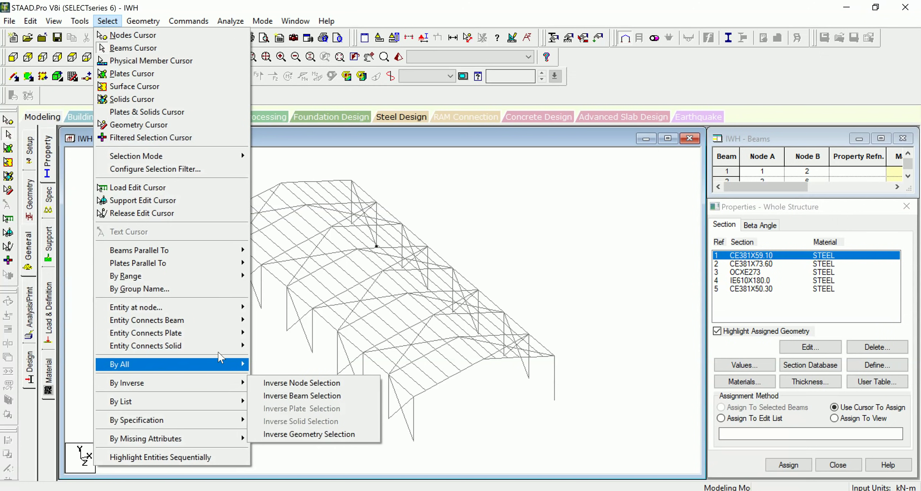
pyautogui.moveTo(202, 349)
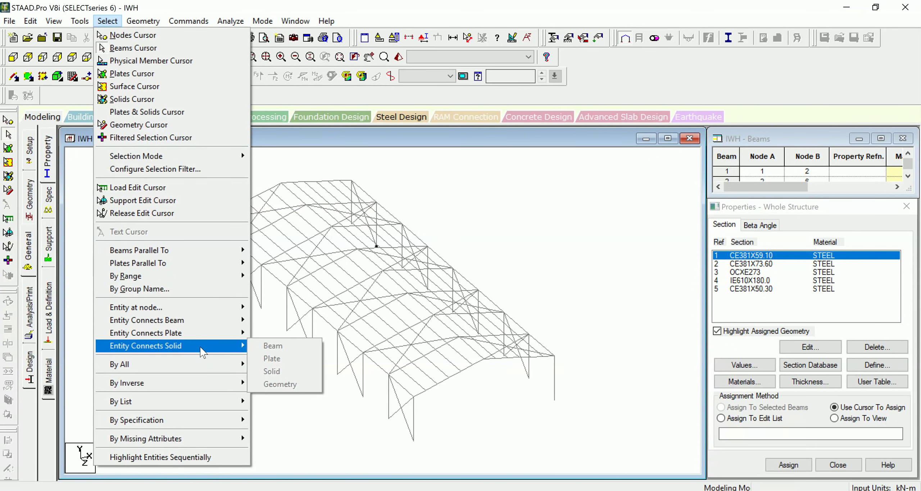
pyautogui.click(106, 21)
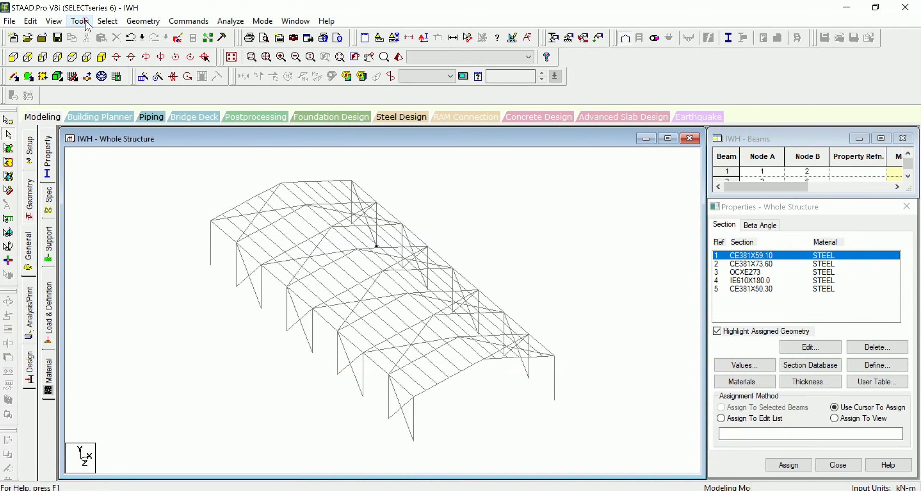
pyautogui.click(86, 23)
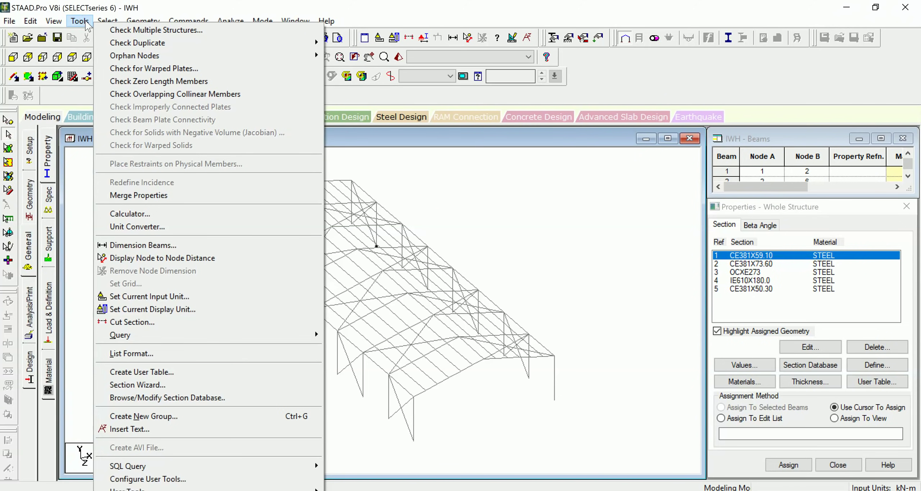
pyautogui.moveTo(142, 21)
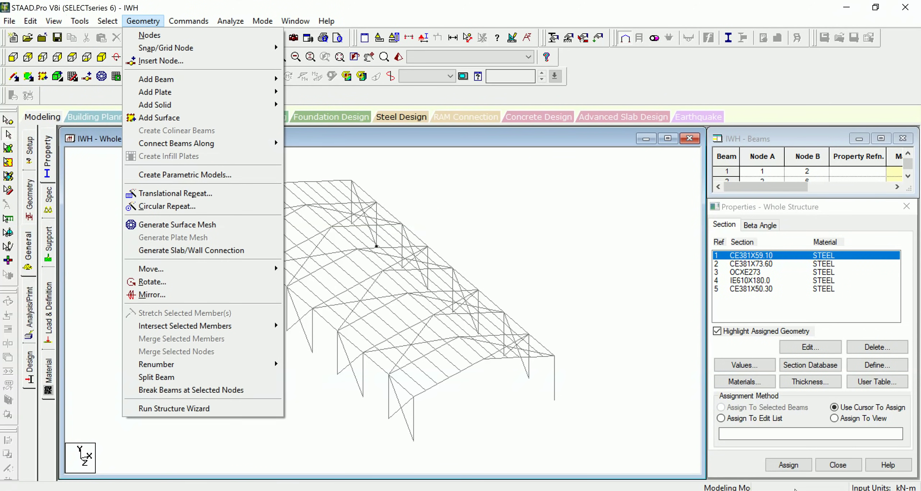
pyautogui.click(841, 490)
pyautogui.click(854, 475)
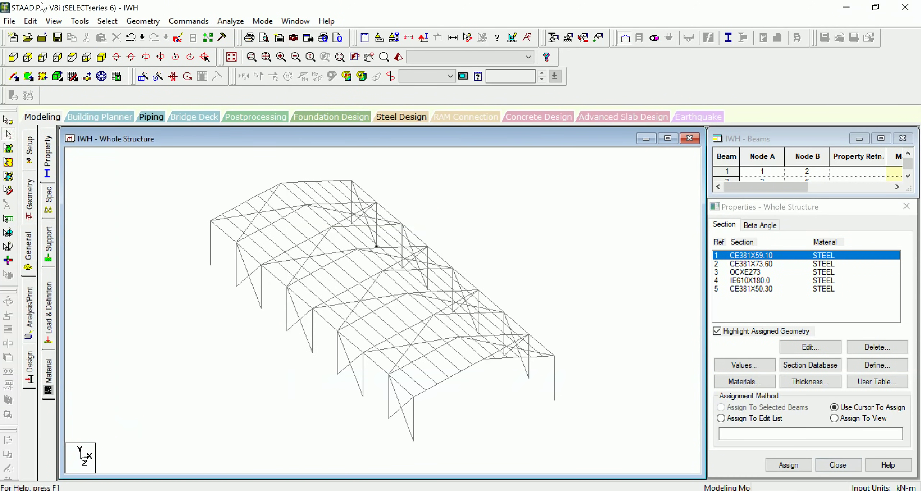
# - Decline the auto save and assign the CE381X59.10 section to all members of the COLUMNS group, selected by group name
pyautogui.click(114, 21)
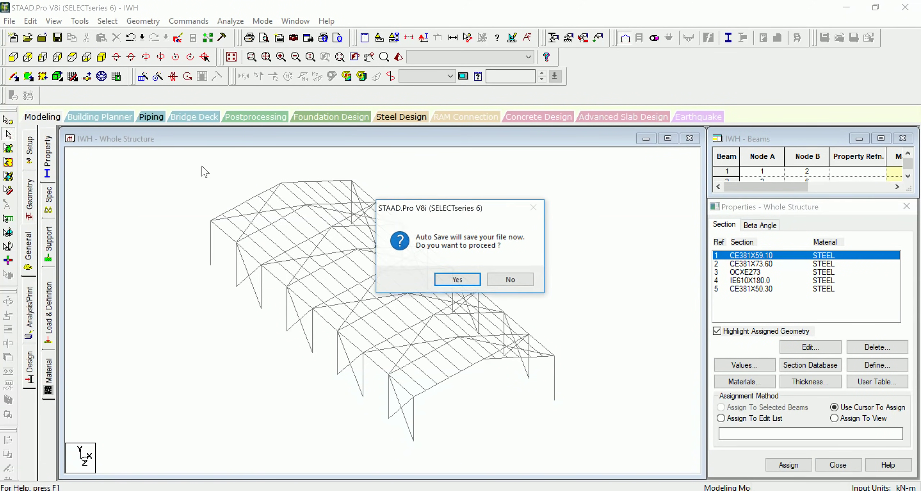
pyautogui.click(502, 284)
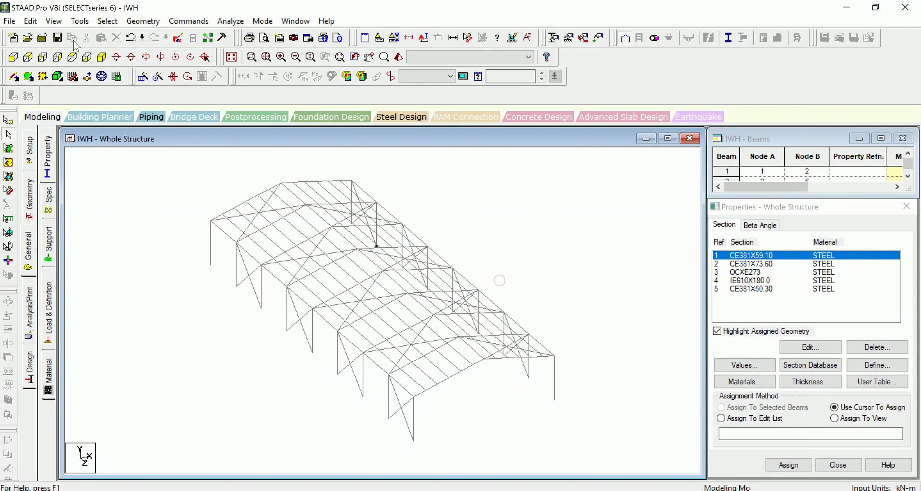
pyautogui.click(107, 21)
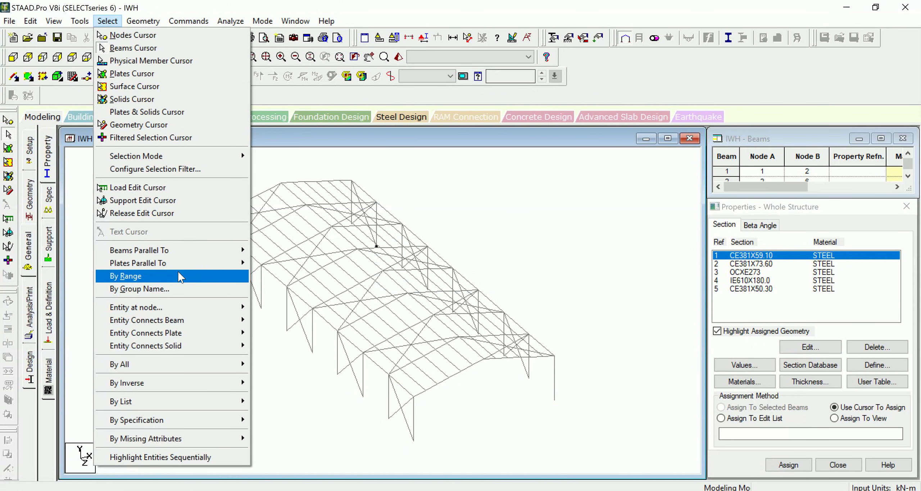
pyautogui.click(180, 288)
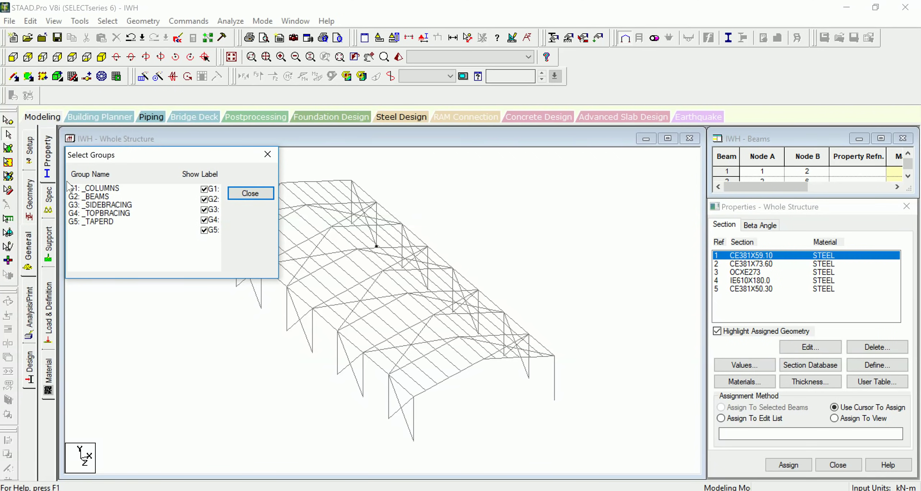
pyautogui.click(107, 191)
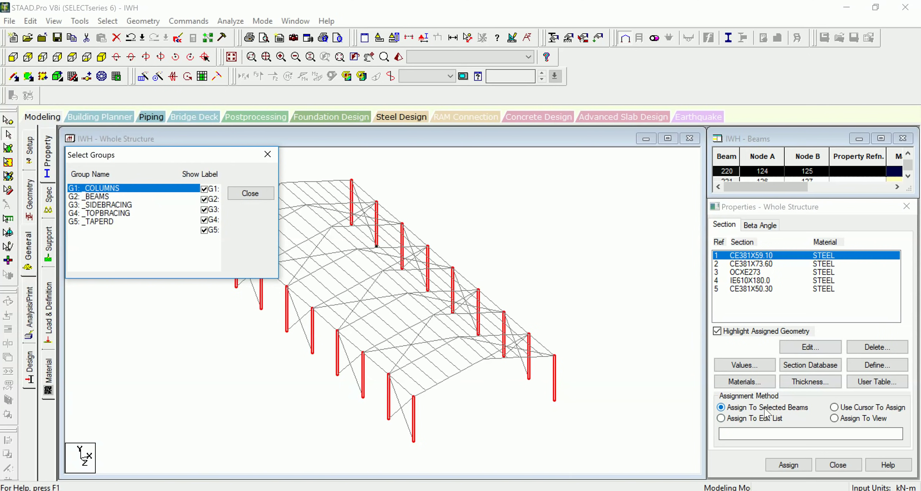
pyautogui.click(788, 464)
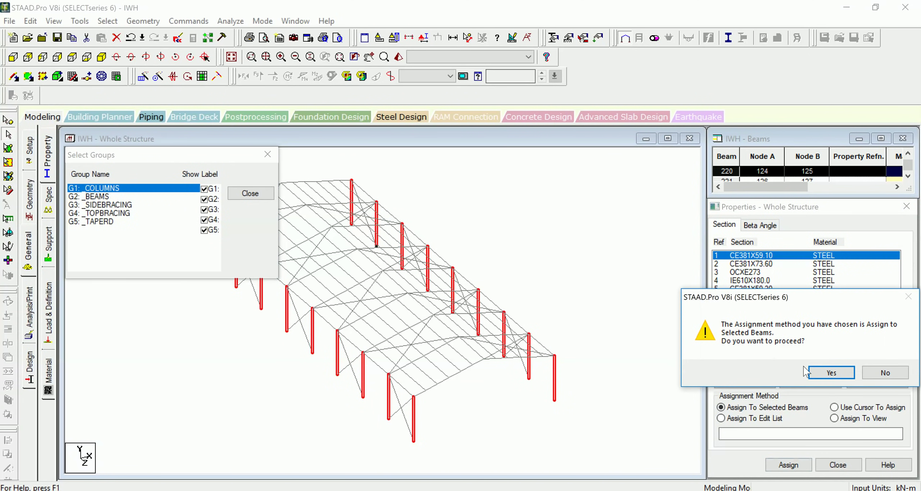
pyautogui.click(825, 372)
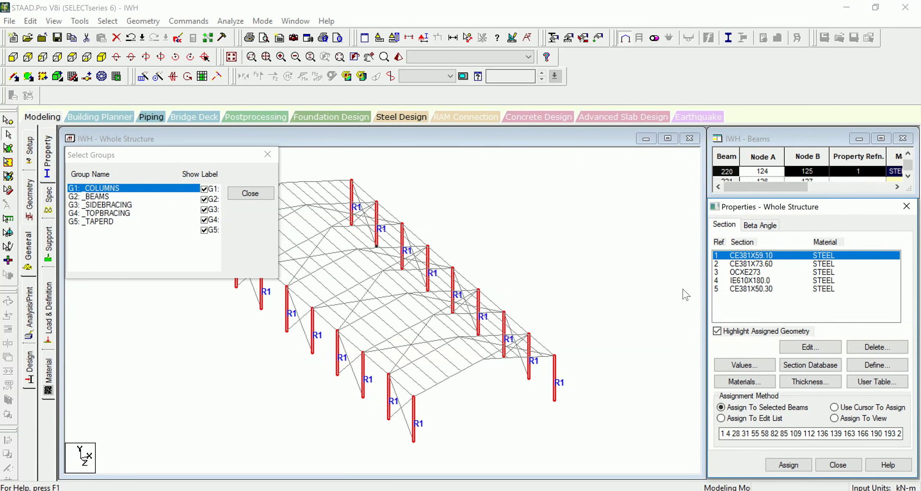
# - Assign the IE610X180.0 section to the members of the BEAMS group only, then clear the selection
pyautogui.click(738, 281)
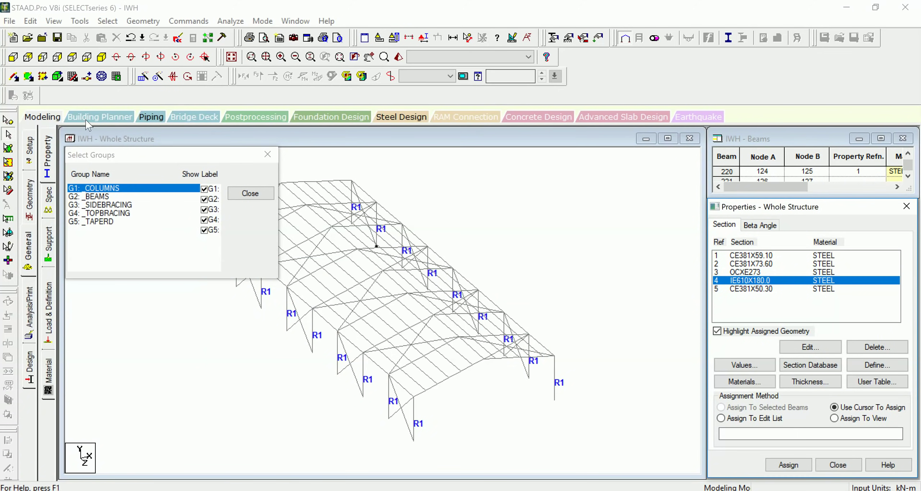
pyautogui.keyDown('shift'); pyautogui.click(108, 197); pyautogui.keyUp('shift')
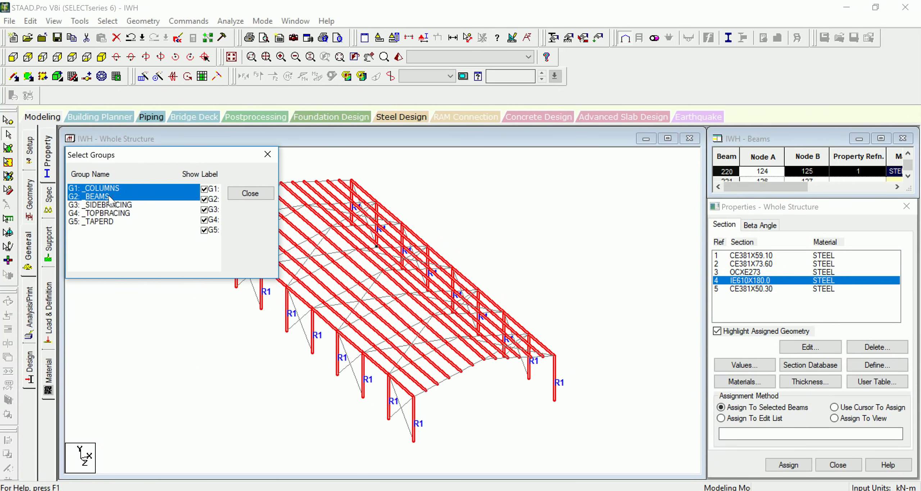
pyautogui.keyDown('ctrl'); pyautogui.click(113, 188); pyautogui.keyUp('ctrl')
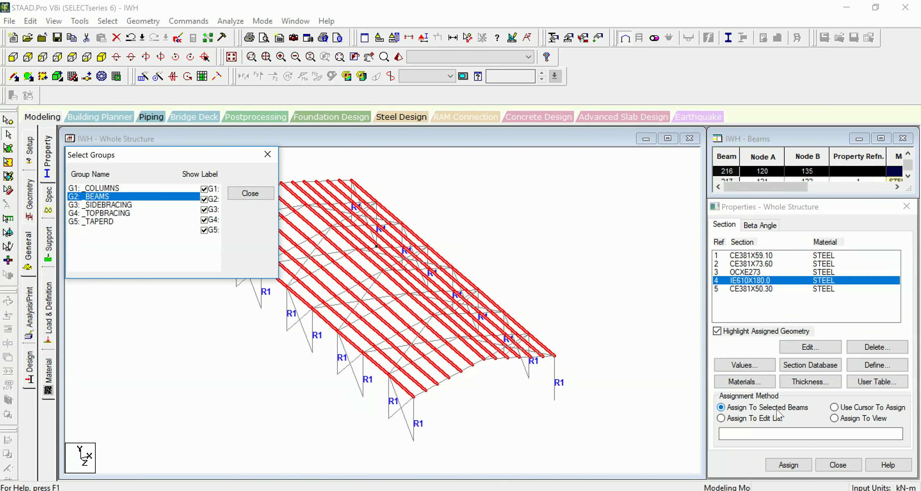
pyautogui.click(788, 464)
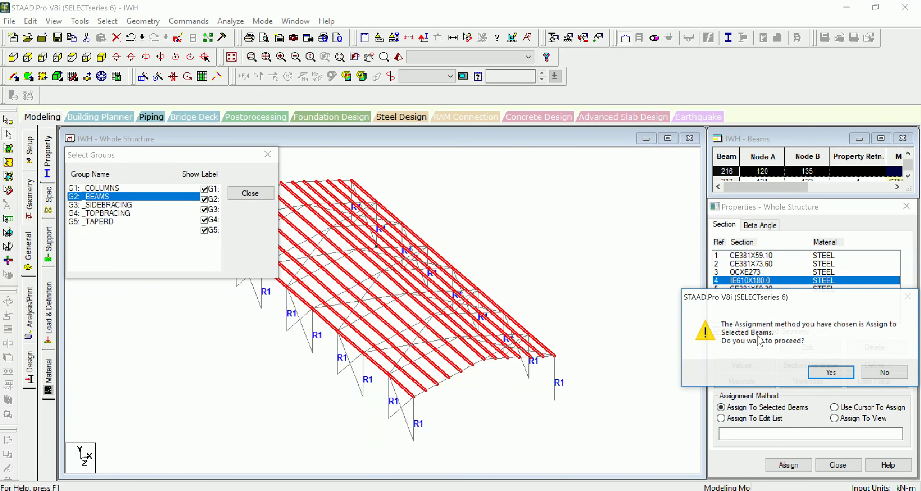
pyautogui.click(843, 372)
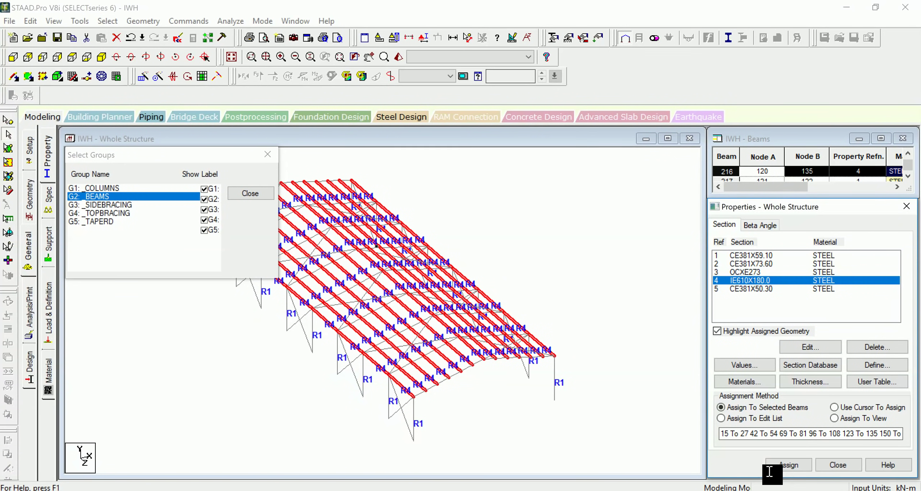
pyautogui.click(835, 407)
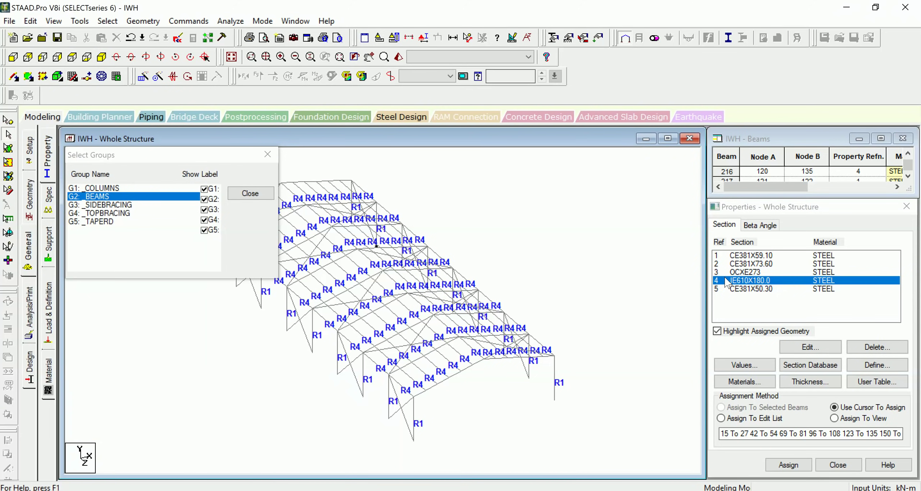
# - Assign the CE381X73.60 section to the rafter members of the TAPERD group only, then clear the selection
pyautogui.click(739, 264)
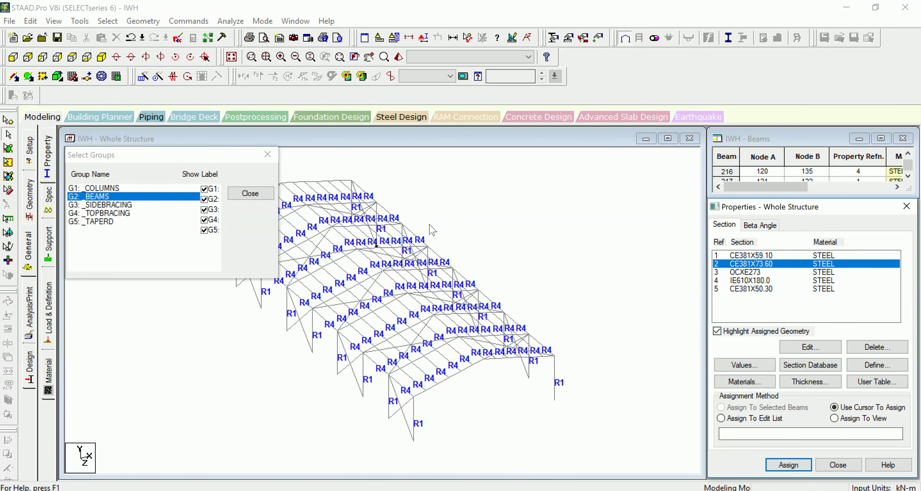
pyautogui.keyDown('ctrl'); pyautogui.click(92, 222); pyautogui.keyUp('ctrl')
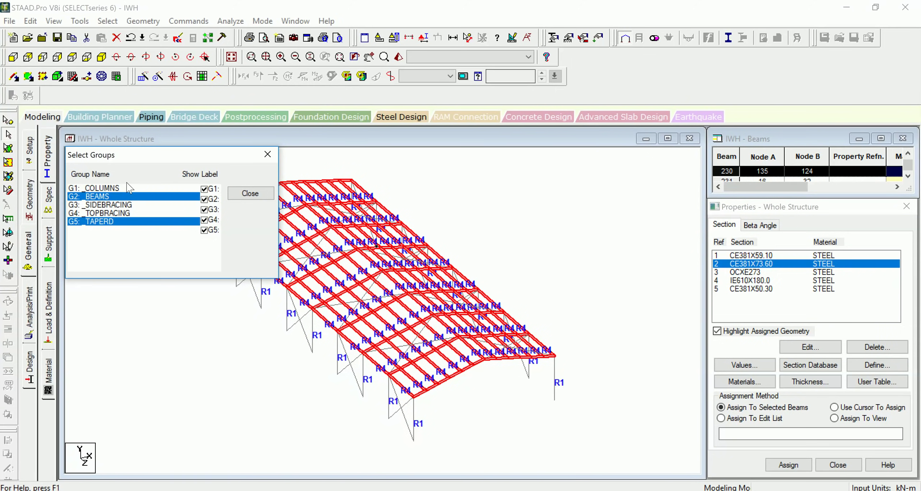
pyautogui.keyDown('ctrl'); pyautogui.click(127, 197); pyautogui.keyUp('ctrl')
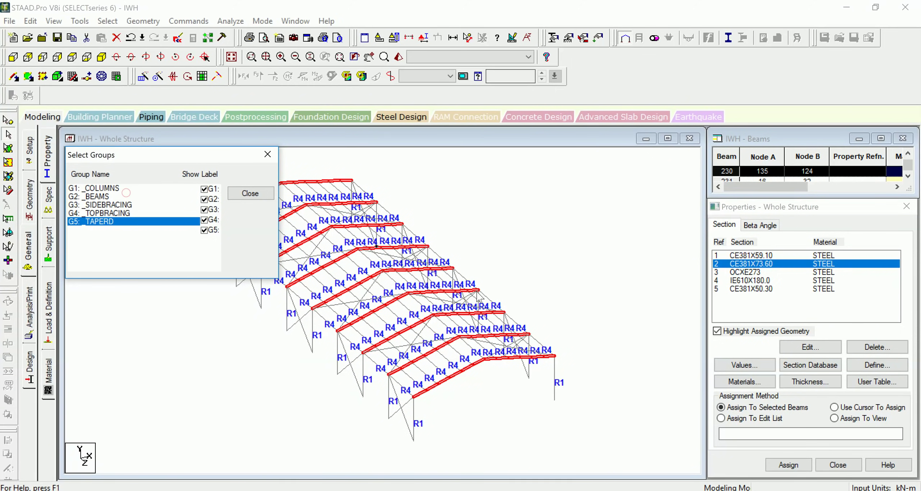
pyautogui.click(789, 465)
pyautogui.click(832, 372)
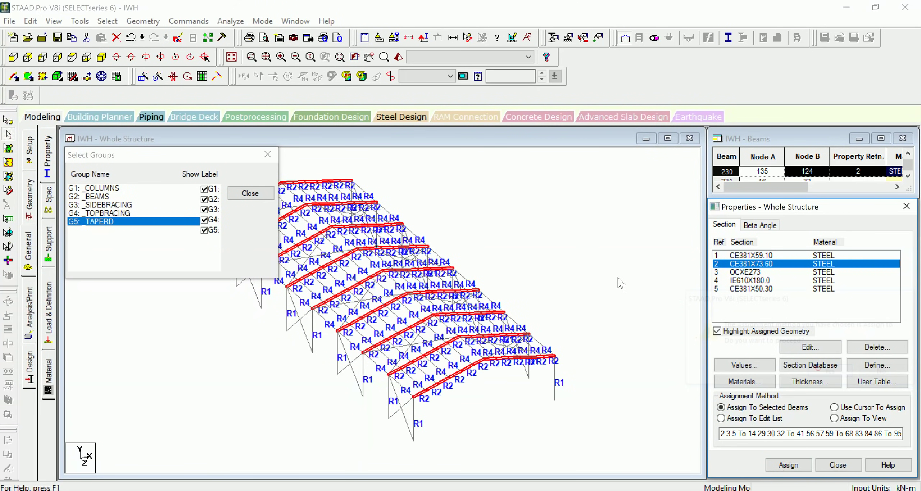
pyautogui.click(594, 262)
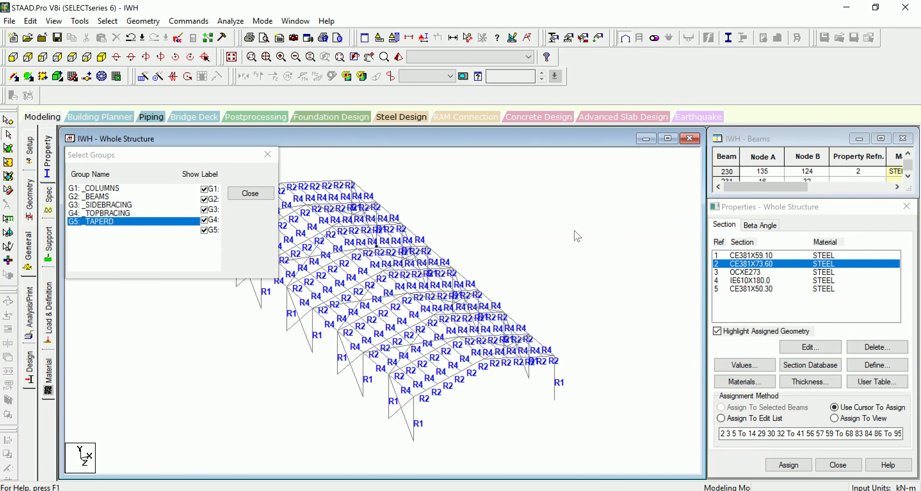
pyautogui.moveTo(575, 231); pyautogui.dragTo(613, 257, button='middle')
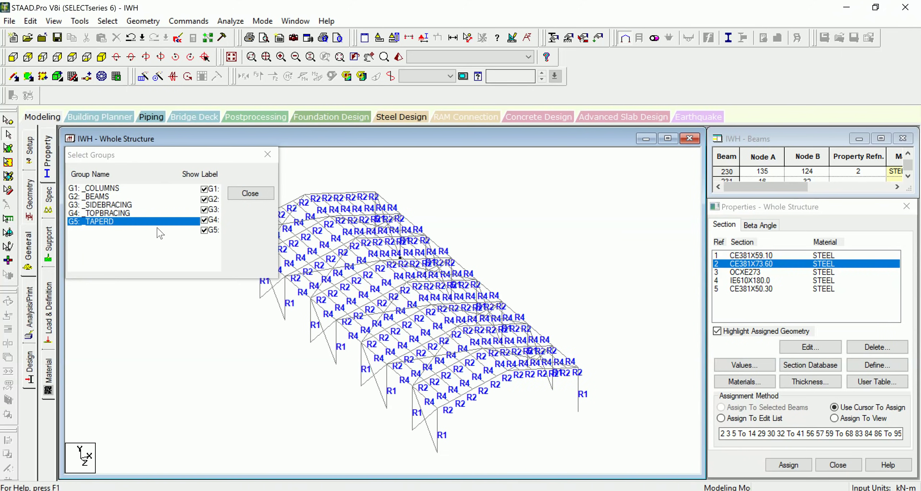
# - Assign the OCXE273 section to the members of the TOPBRACING group only
pyautogui.click(767, 273)
pyautogui.keyDown('ctrl'); pyautogui.click(122, 213); pyautogui.keyUp('ctrl')
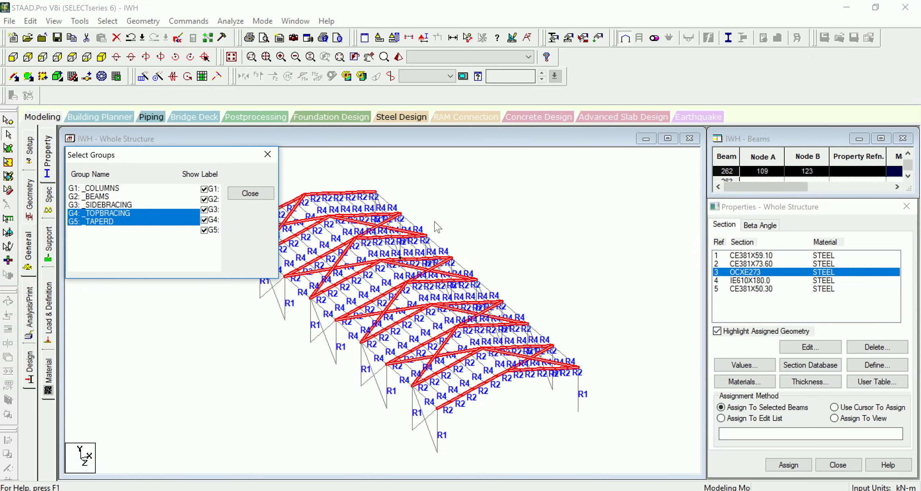
pyautogui.keyDown('ctrl'); pyautogui.click(102, 224); pyautogui.keyUp('ctrl')
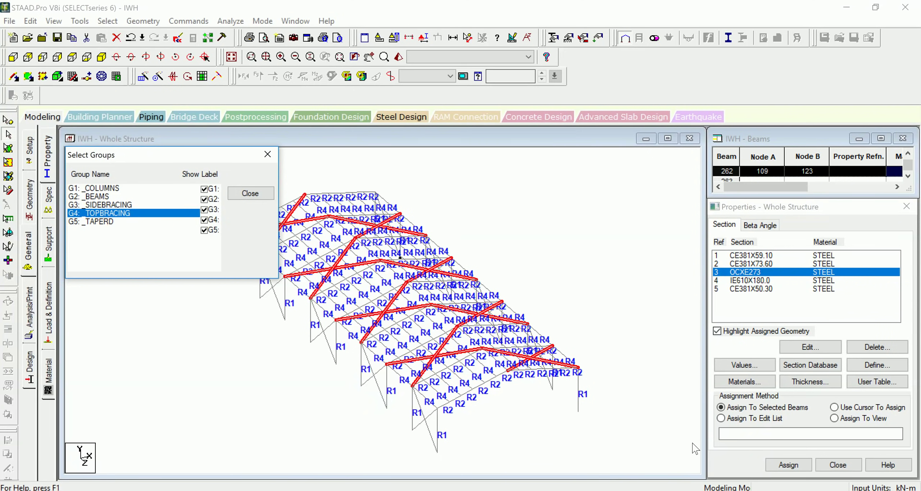
pyautogui.click(777, 465)
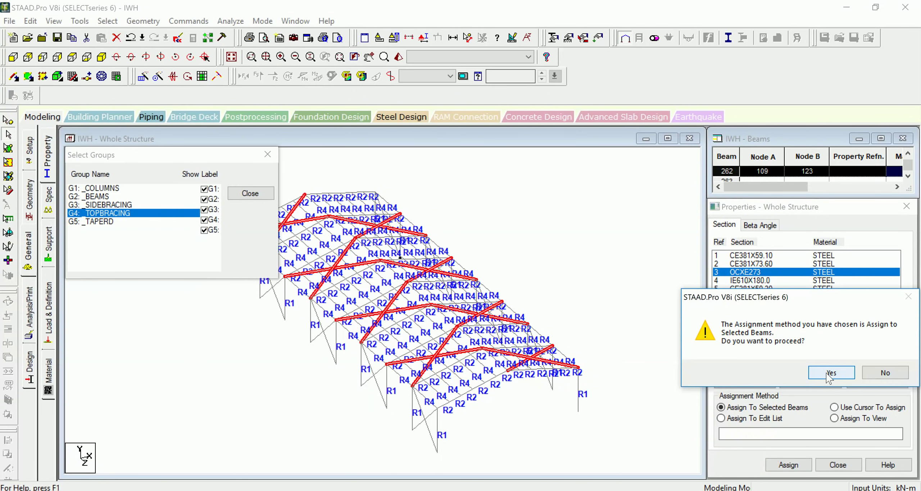
pyautogui.click(830, 374)
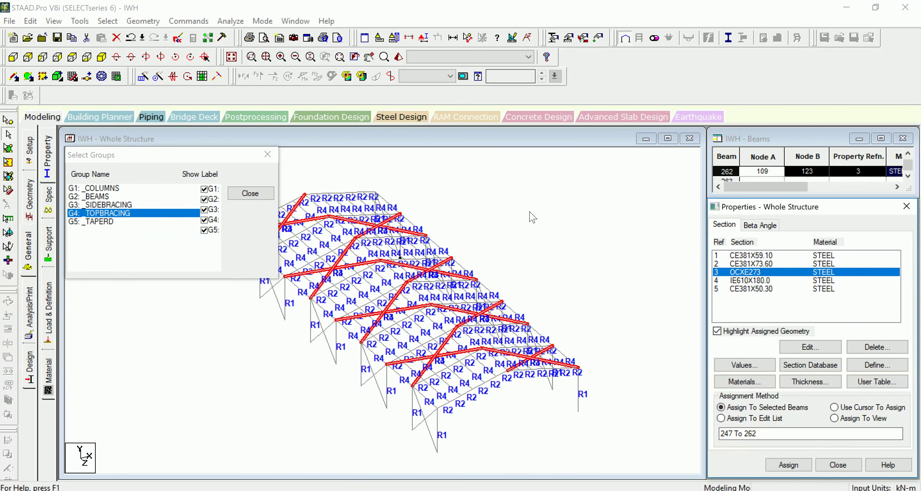
# - Assign the CE381X50.30 section to the members of the SIDEBRACING group only, then close the group selection
pyautogui.click(742, 290)
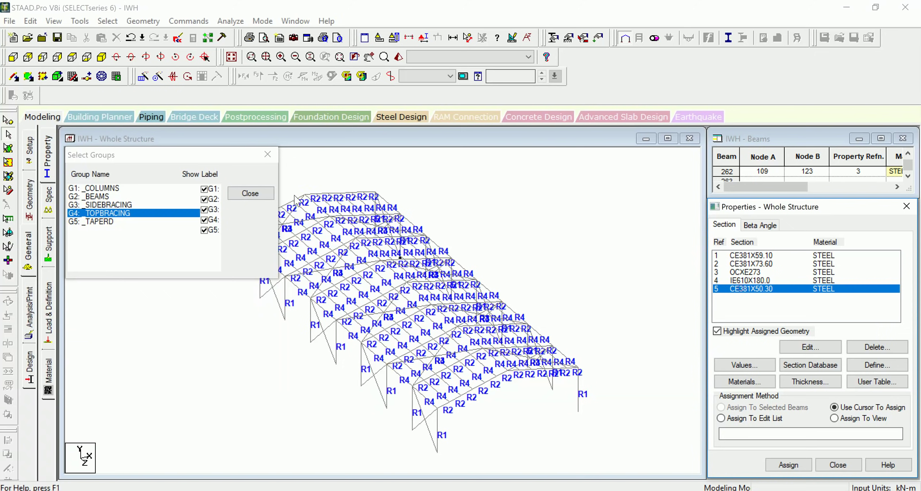
pyautogui.keyDown('ctrl'); pyautogui.click(114, 205); pyautogui.keyUp('ctrl')
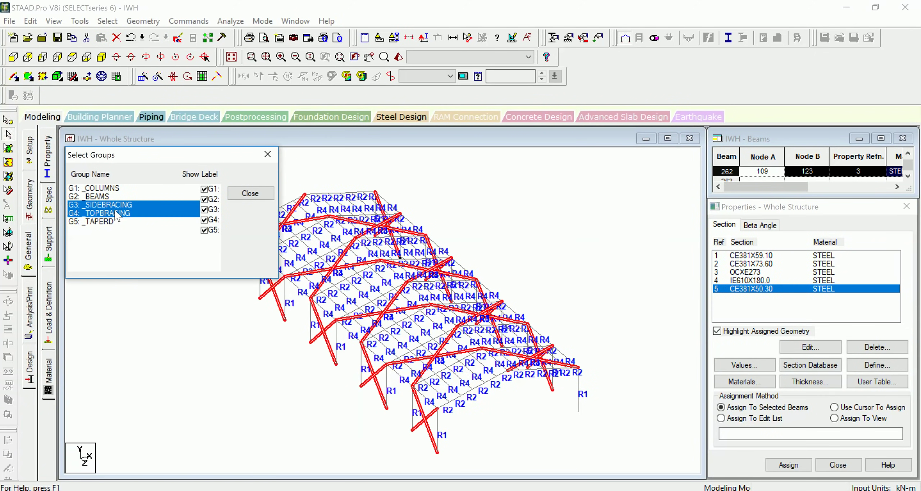
pyautogui.keyDown('ctrl'); pyautogui.click(116, 215); pyautogui.keyUp('ctrl')
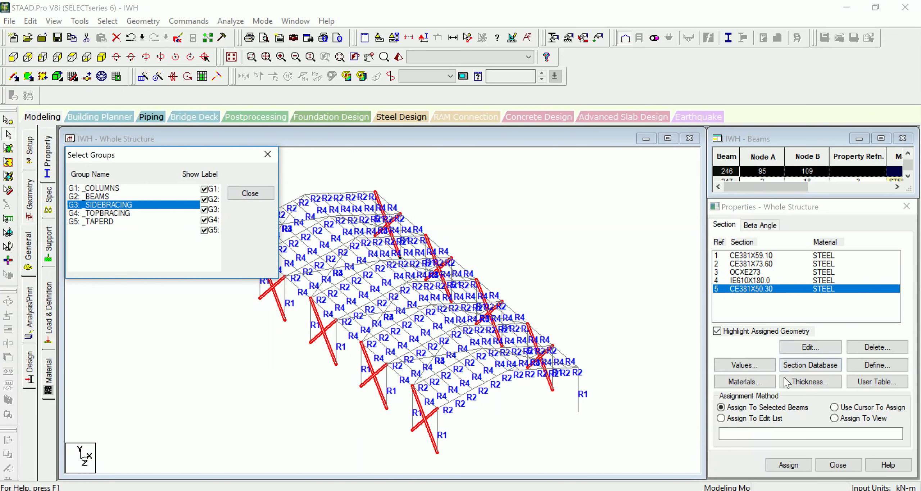
pyautogui.click(789, 465)
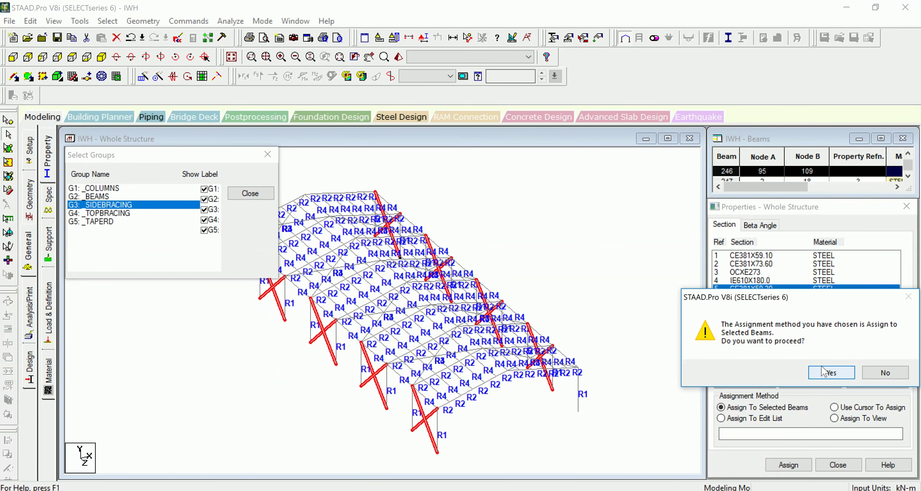
pyautogui.click(824, 371)
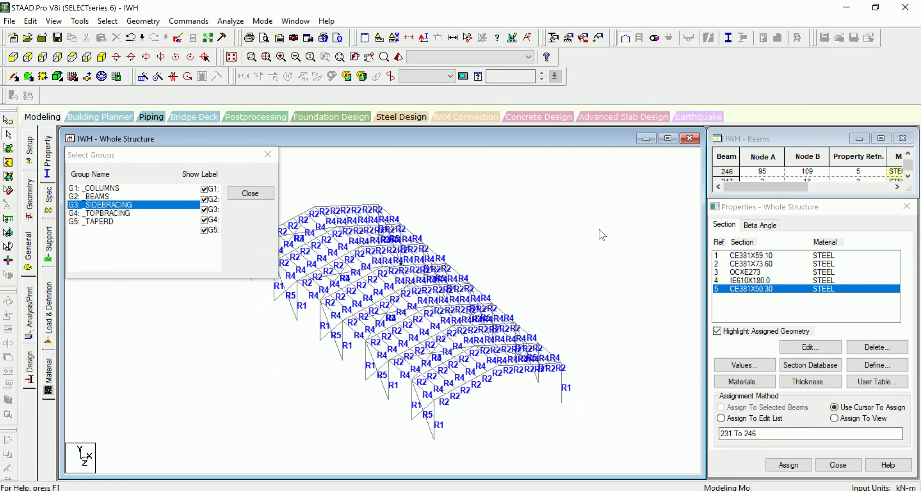
pyautogui.click(240, 196)
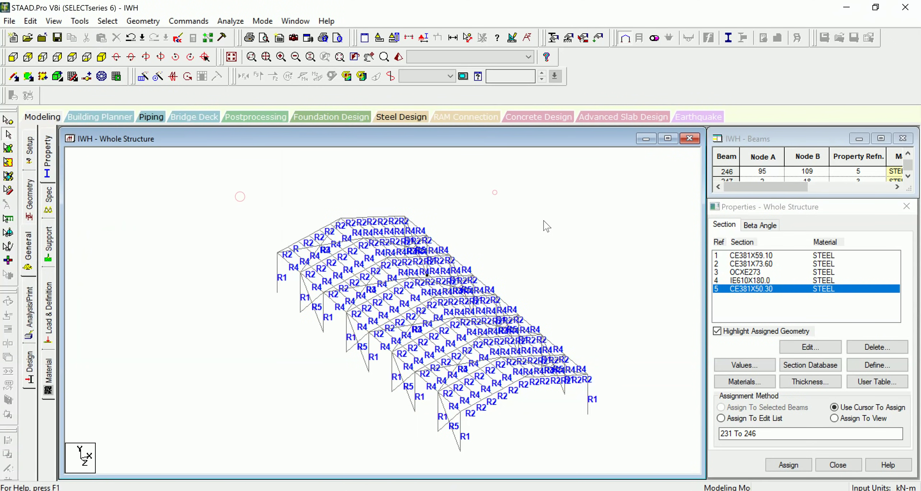
# - Open a 3D rendered view of the whole structure and enlarge it to examine the assigned sections
pyautogui.scroll(1, 544, 221)
pyautogui.moveTo(584, 245); pyautogui.dragTo(570, 231, button='middle')
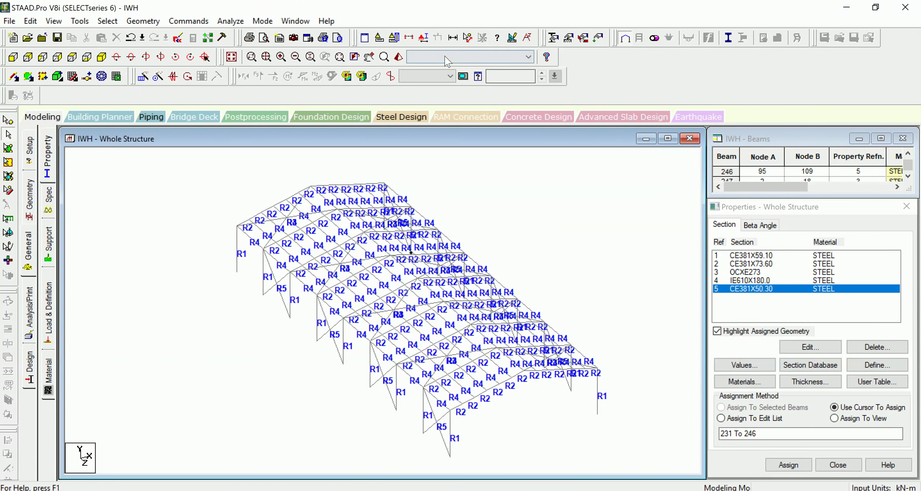
pyautogui.click(398, 57)
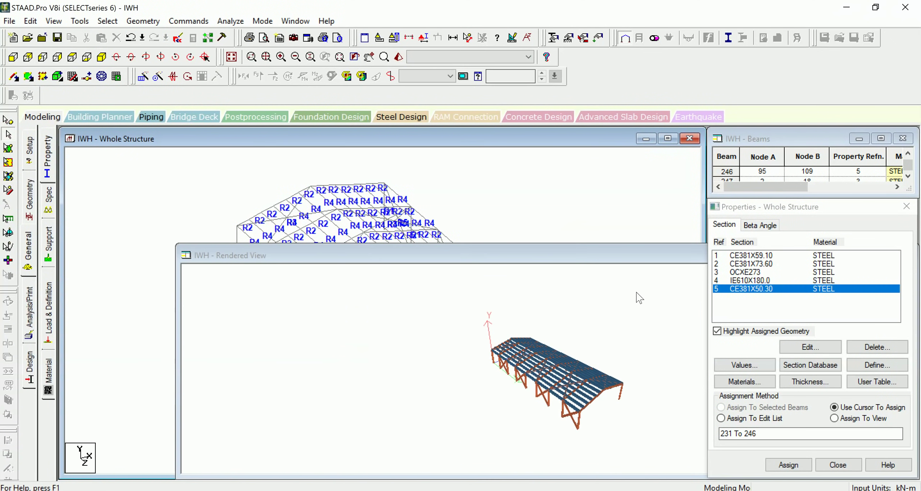
pyautogui.moveTo(609, 259); pyautogui.dragTo(461, 170)
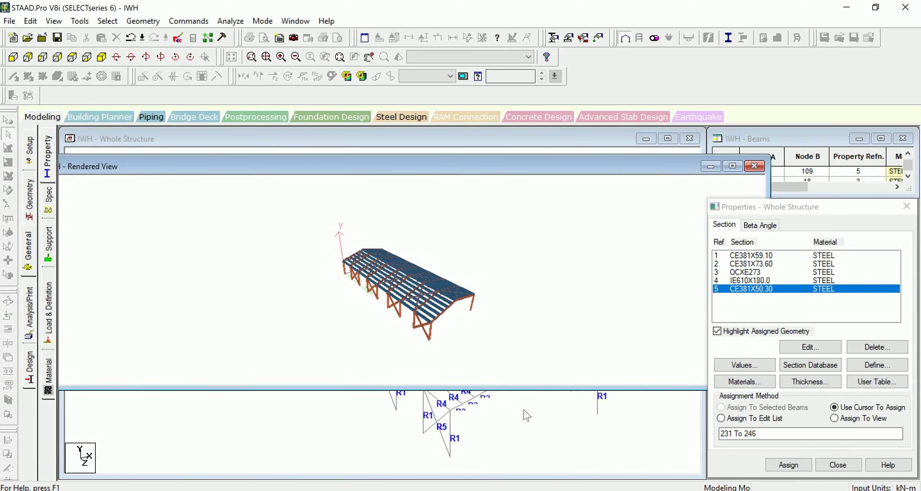
pyautogui.moveTo(526, 389); pyautogui.dragTo(525, 447)
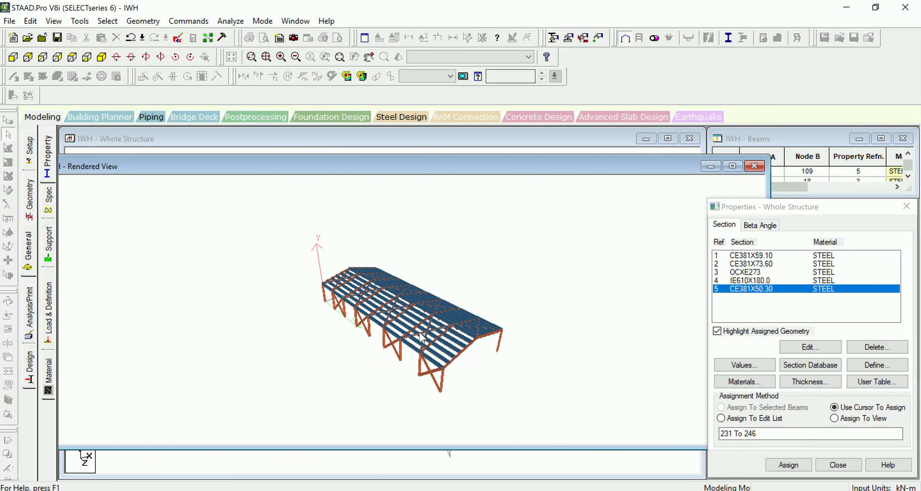
pyautogui.scroll(5, 420, 335)
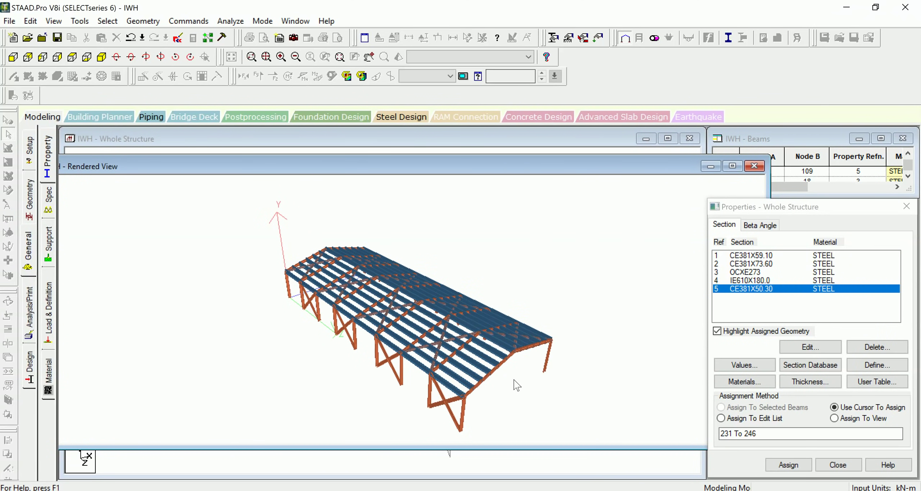
pyautogui.scroll(4, 514, 380)
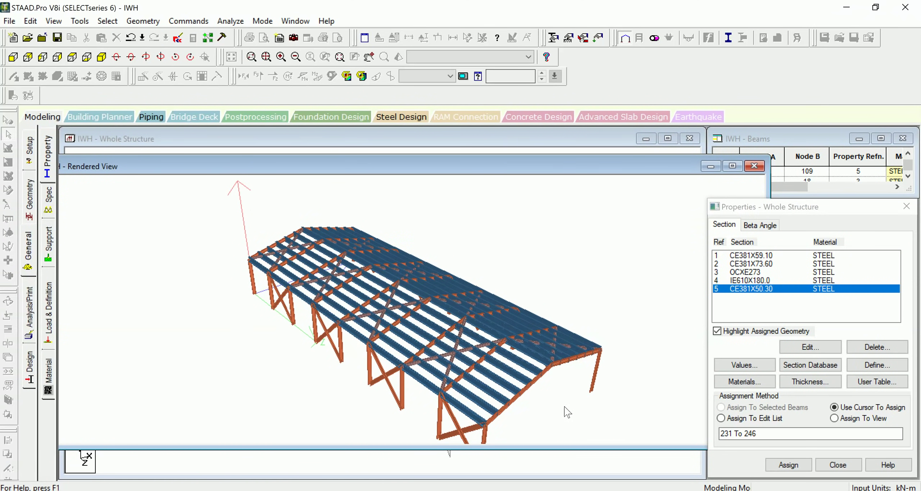
pyautogui.moveTo(569, 429); pyautogui.dragTo(541, 405, button='middle')
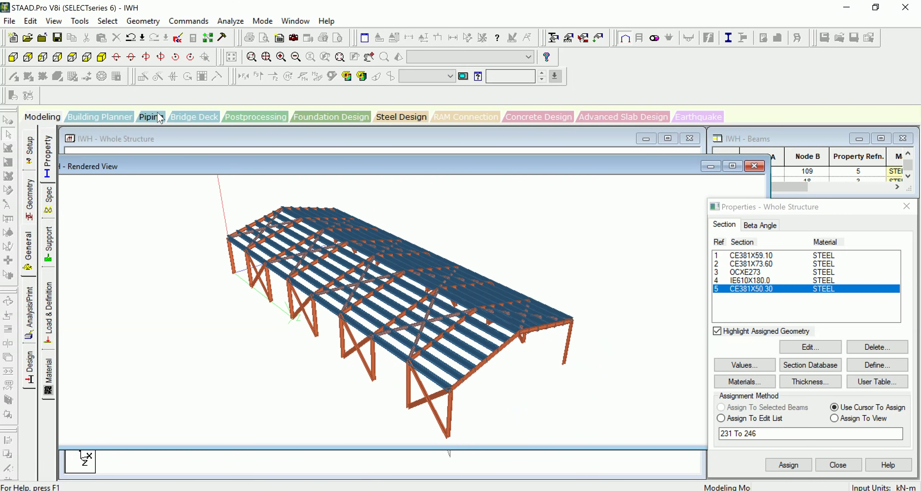
# - Examine the rendered frame from rotated, close-up and front viewpoints, then close the rendered view
pyautogui.click(161, 57)
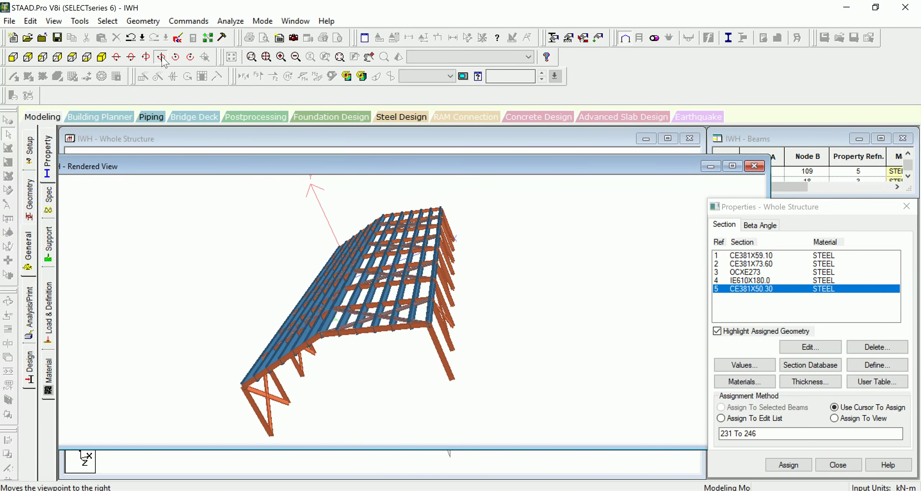
pyautogui.click(131, 57)
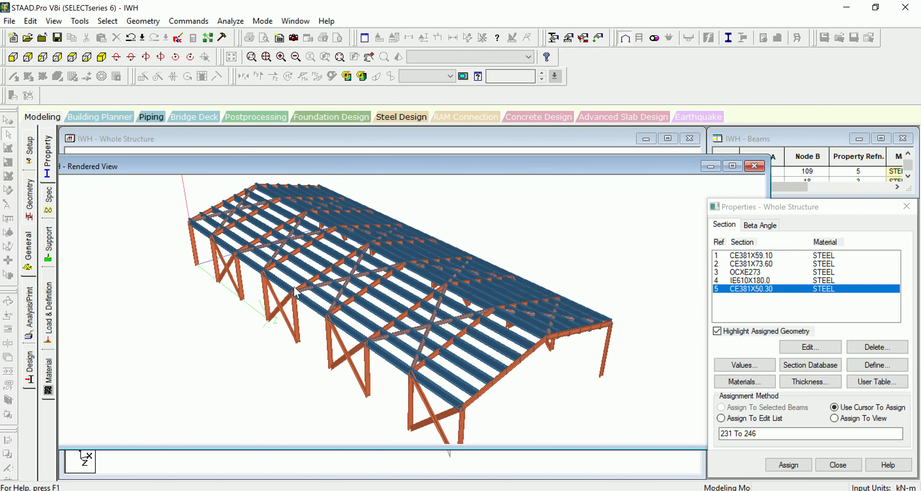
pyautogui.scroll(4, 295, 291)
pyautogui.scroll(-2, 472, 279)
pyautogui.moveTo(371, 367); pyautogui.dragTo(306, 340, button='middle')
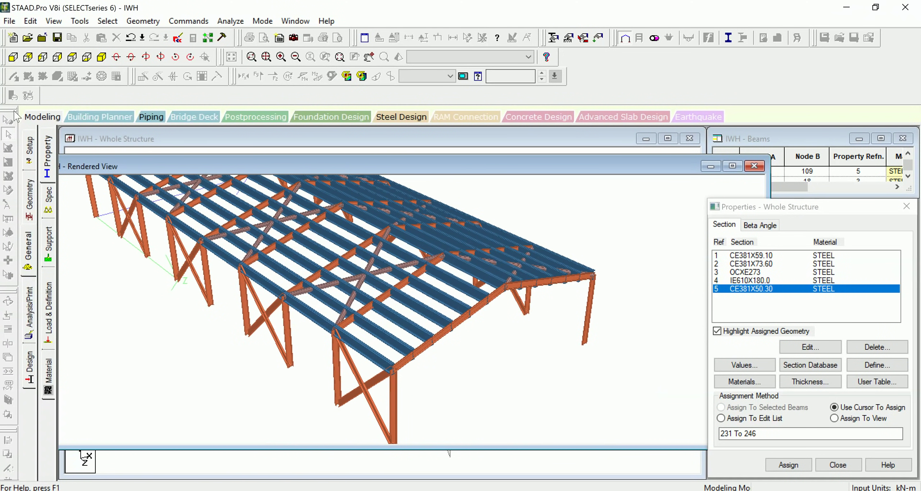
pyautogui.click(13, 56)
pyautogui.moveTo(393, 278); pyautogui.dragTo(579, 352, button='middle')
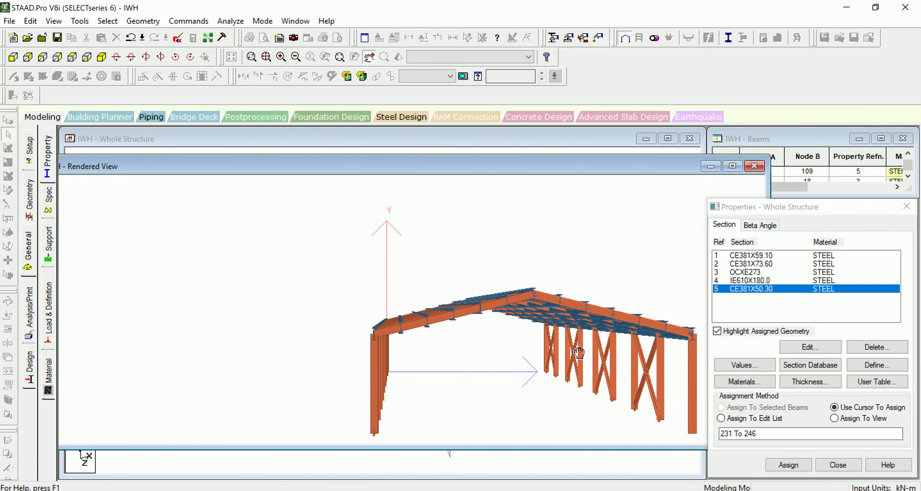
pyautogui.moveTo(580, 352); pyautogui.dragTo(570, 331)
pyautogui.click(754, 166)
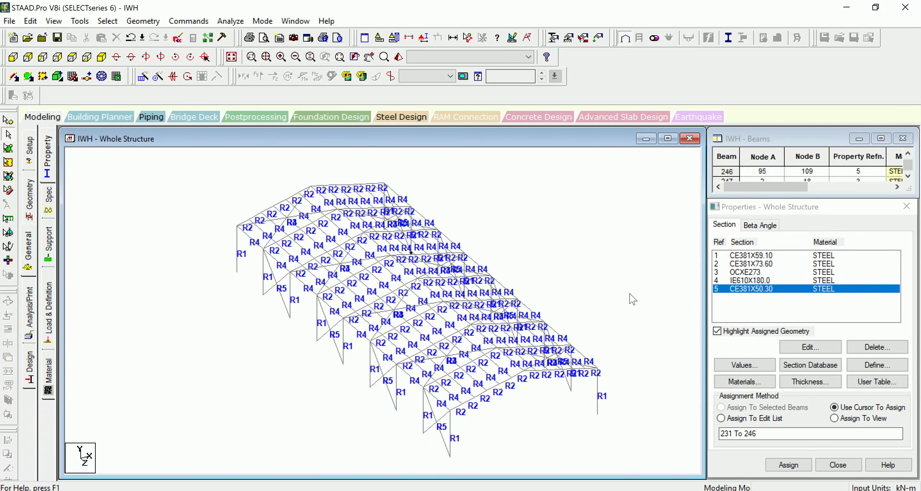
# - Create a fixed support definition for the structure
pyautogui.click(50, 254)
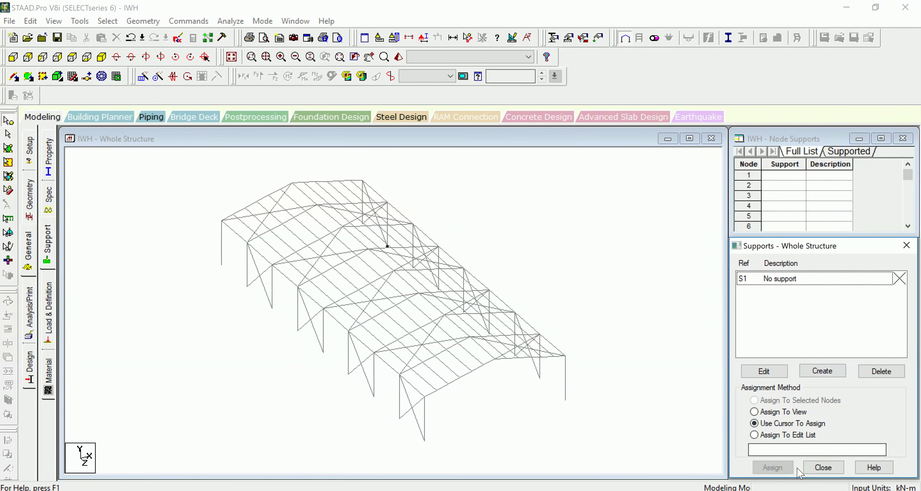
pyautogui.click(823, 370)
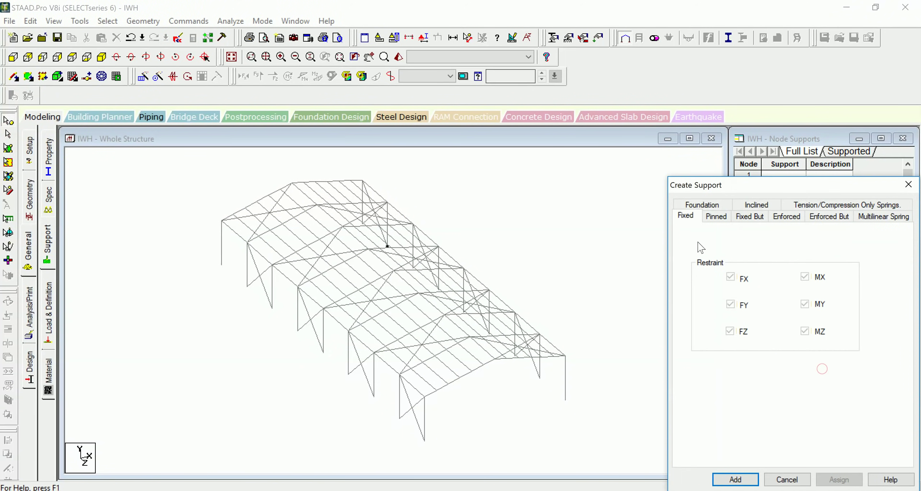
pyautogui.click(732, 477)
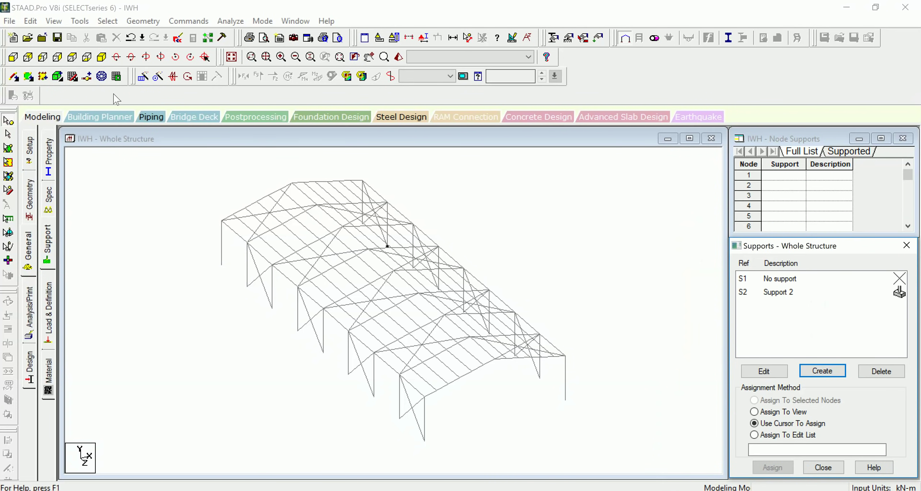
pyautogui.click(13, 57)
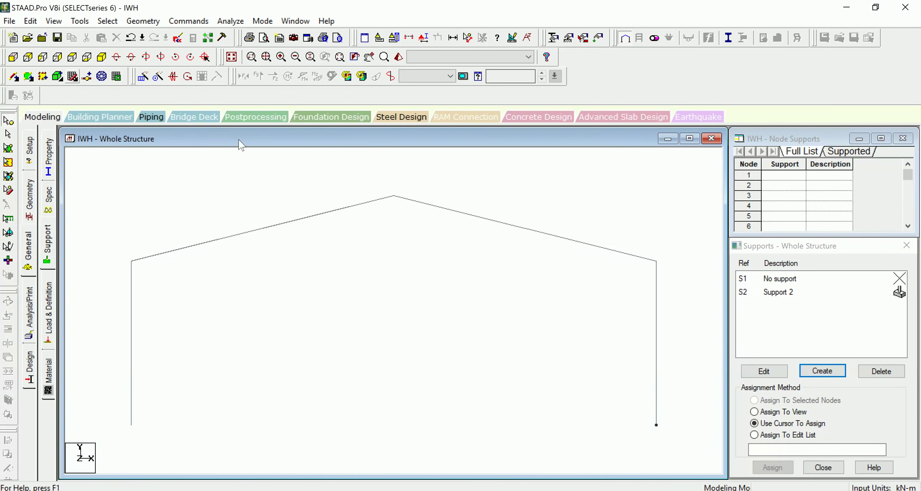
pyautogui.scroll(-3, 417, 309)
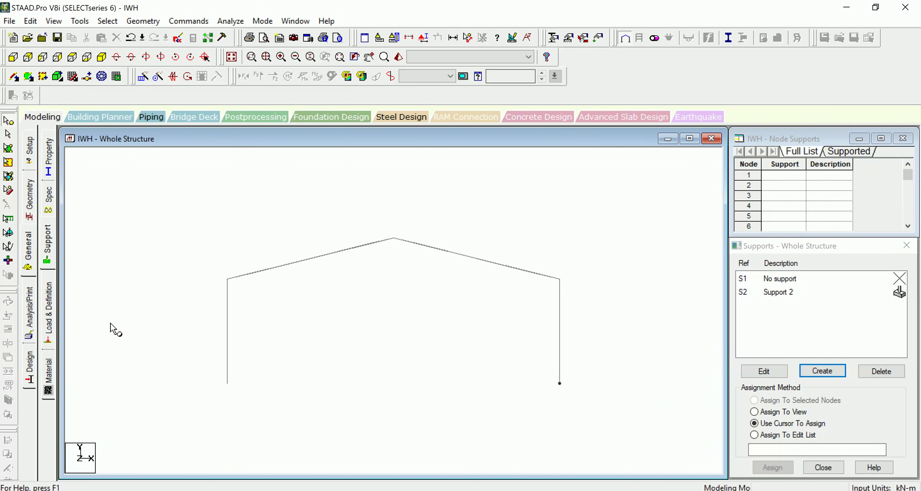
pyautogui.moveTo(177, 343); pyautogui.dragTo(602, 405)
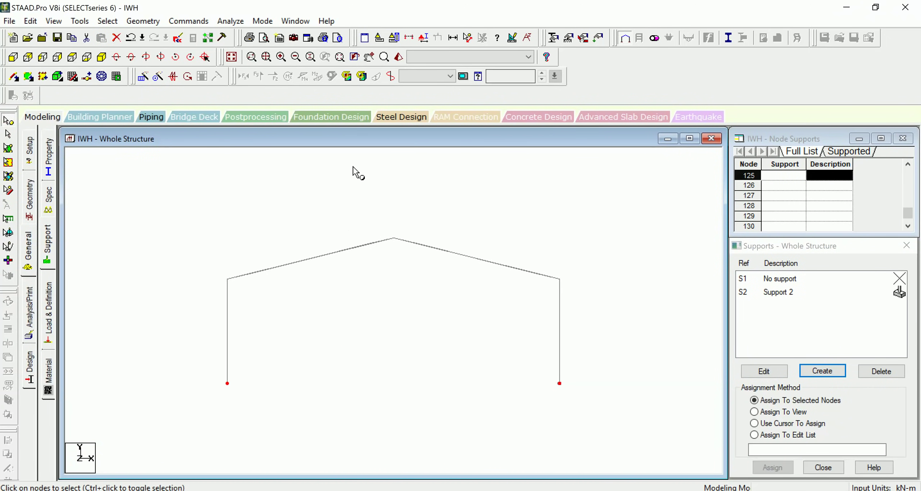
pyautogui.click(101, 57)
# - Assign the fixed support to all column base nodes, selecting them together in the front view
pyautogui.click(790, 293)
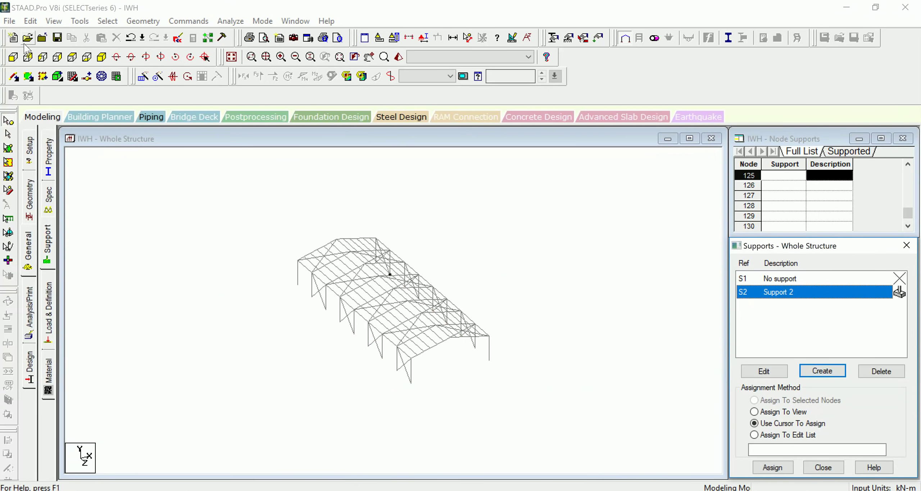
pyautogui.click(13, 57)
pyautogui.moveTo(212, 347); pyautogui.dragTo(643, 431)
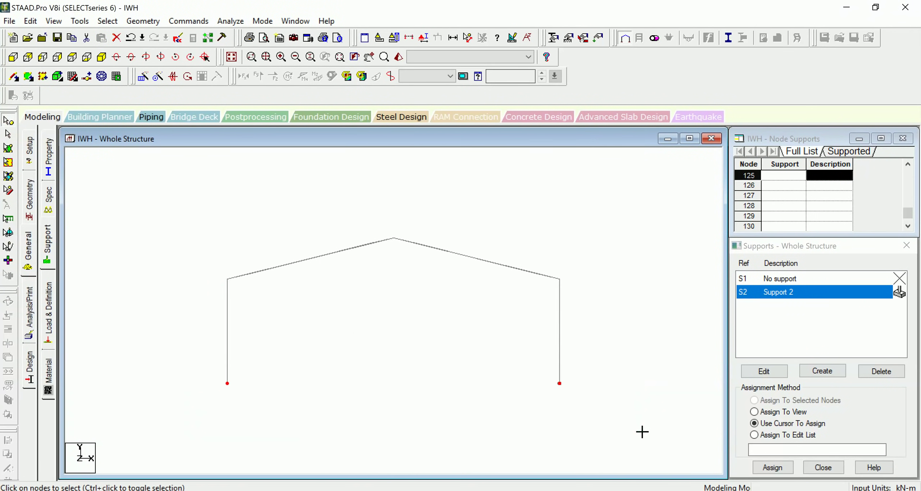
pyautogui.click(102, 57)
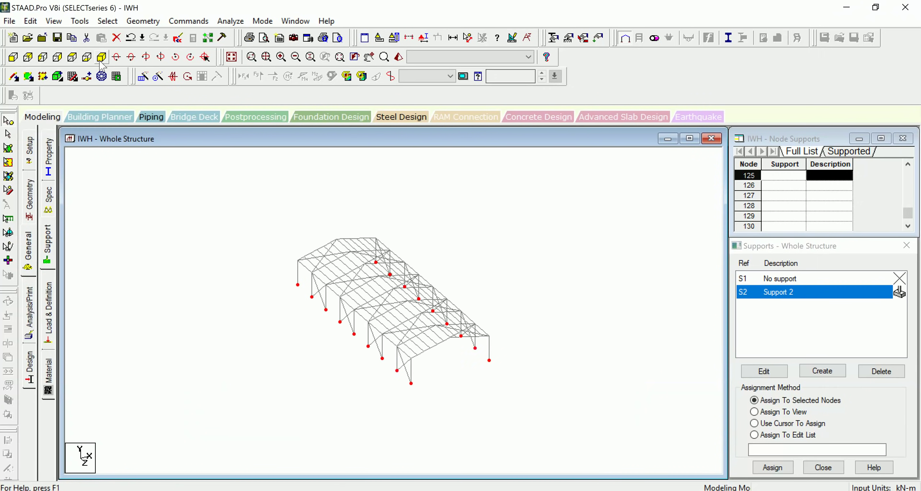
pyautogui.click(773, 467)
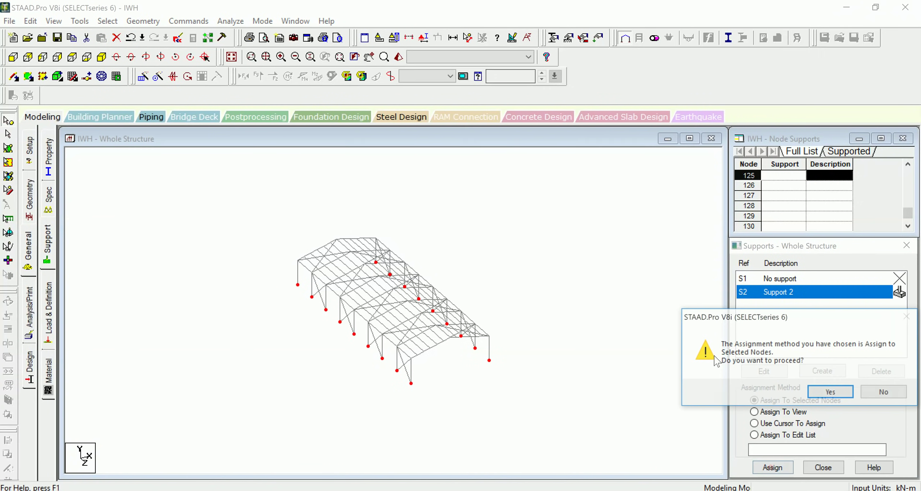
pyautogui.click(826, 390)
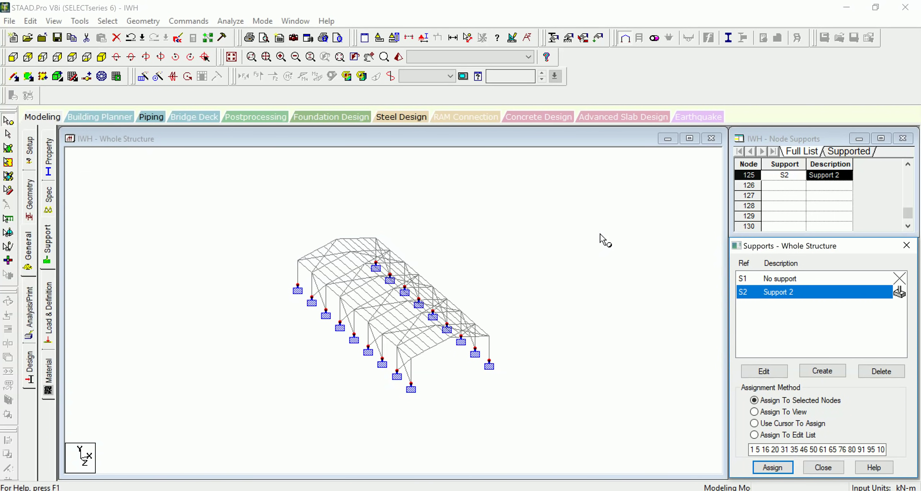
# - Add primary load case 1 with the Dead loading type and the title DD
pyautogui.click(50, 311)
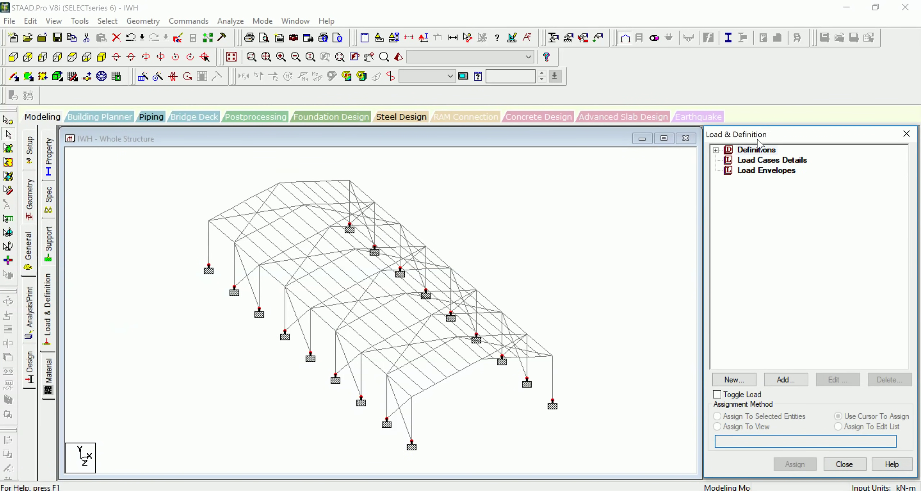
pyautogui.click(772, 161)
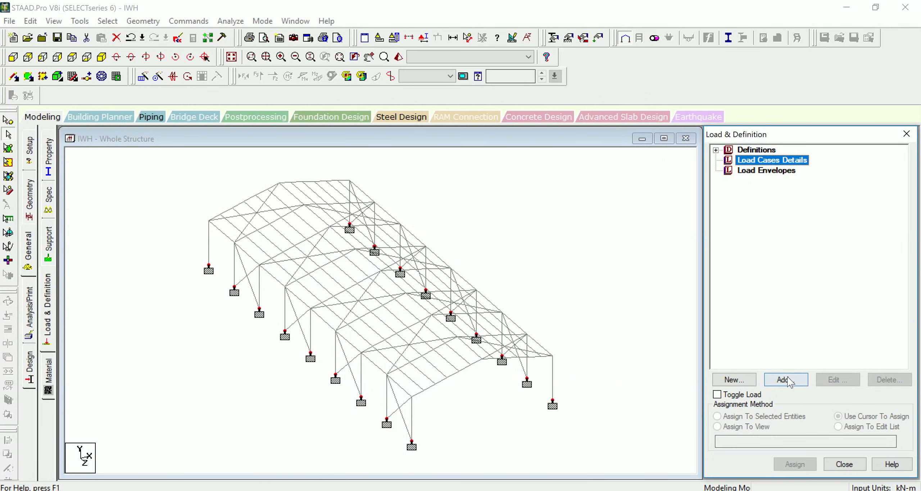
pyautogui.click(787, 379)
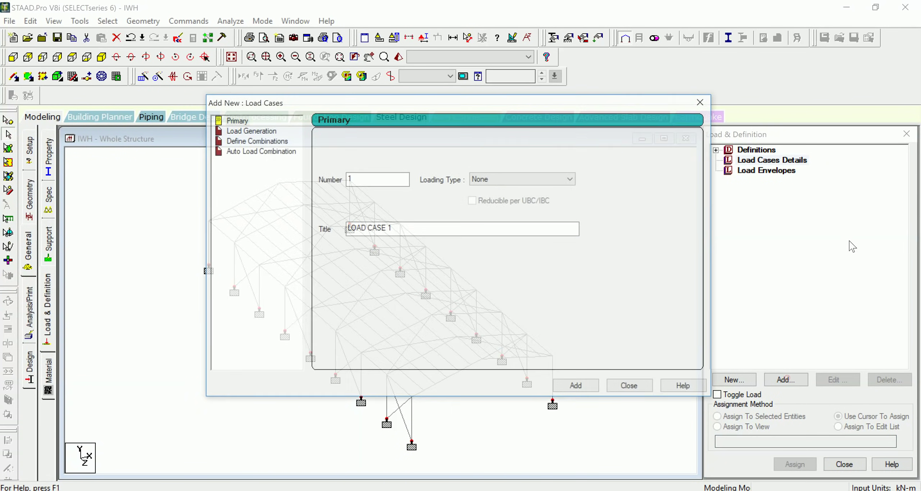
pyautogui.click(540, 174)
pyautogui.click(504, 191)
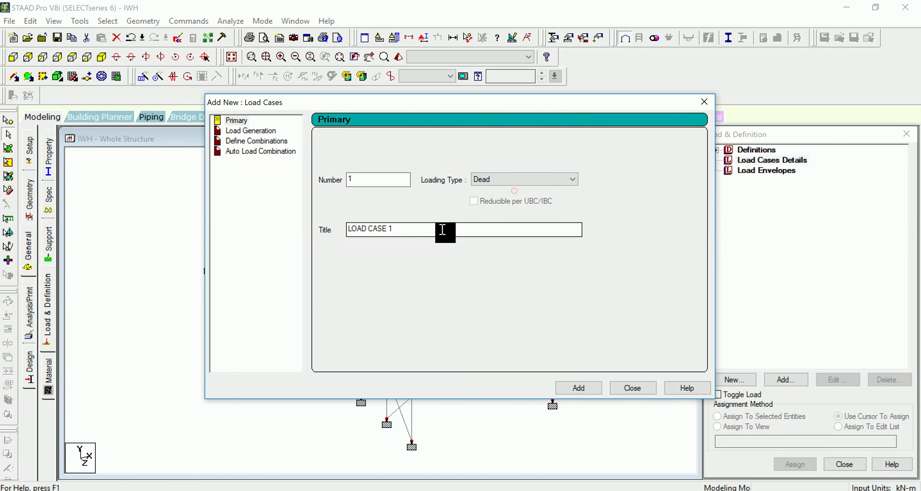
pyautogui.moveTo(444, 230); pyautogui.dragTo(323, 233)
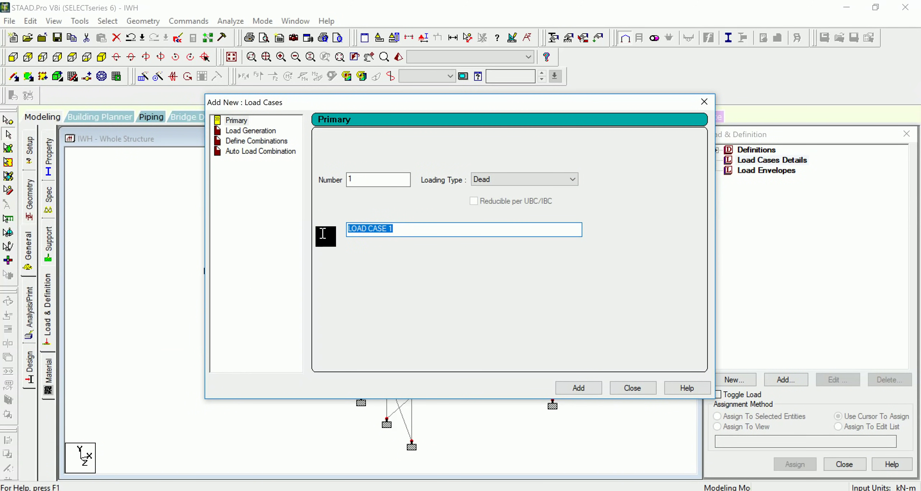
pyautogui.write('DD')
pyautogui.click(579, 386)
# - Add primary load case 2 with the Live loading type and the title LL
pyautogui.click(572, 179)
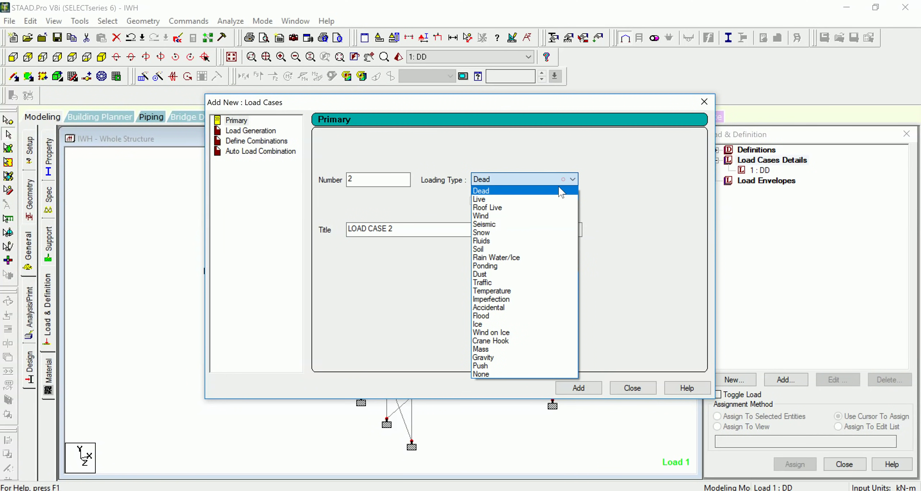
pyautogui.click(502, 202)
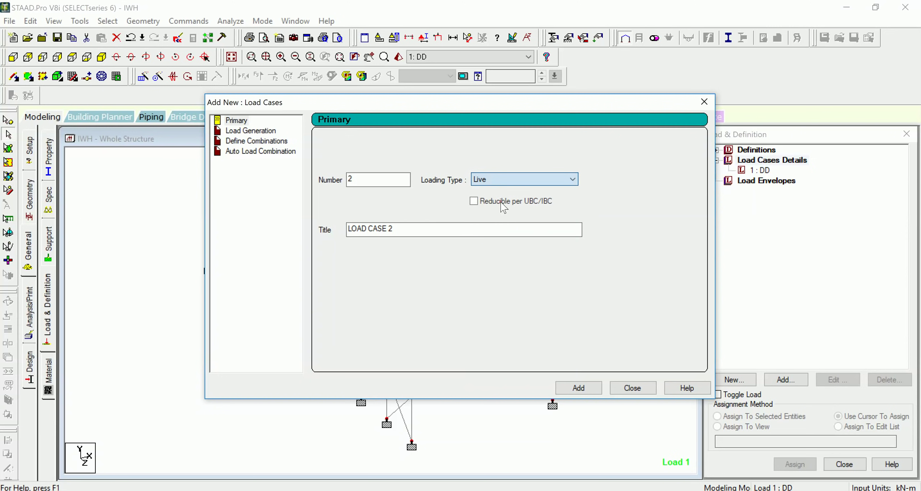
pyautogui.moveTo(406, 229); pyautogui.dragTo(337, 235)
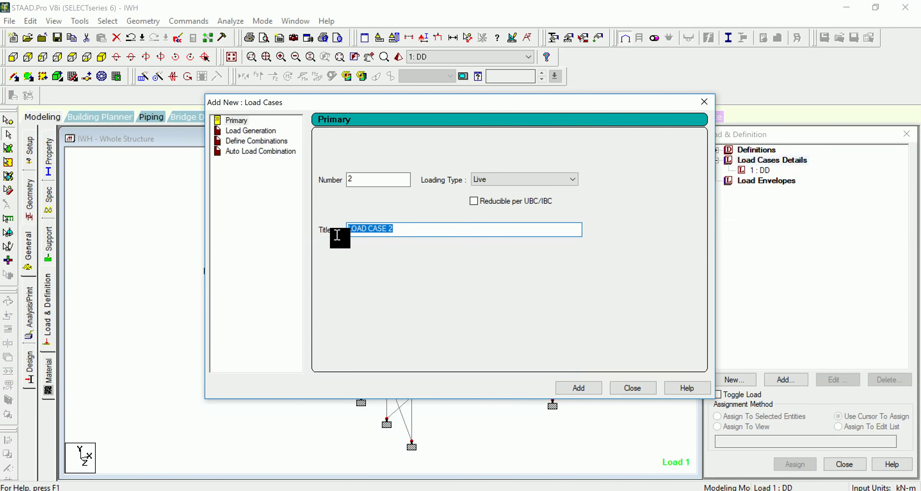
pyautogui.write('LL')
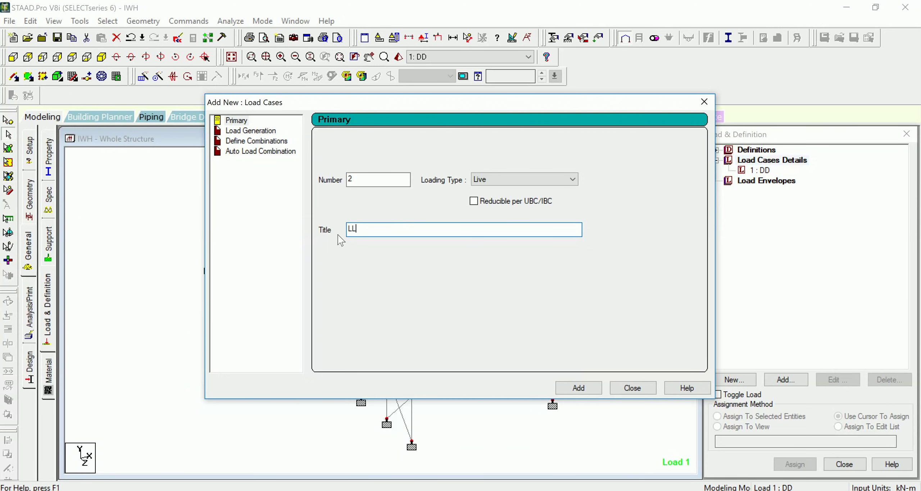
pyautogui.click(576, 387)
# - Add primary load case 3 with the Wind loading type and the title WL, then finish adding load cases
pyautogui.click(554, 179)
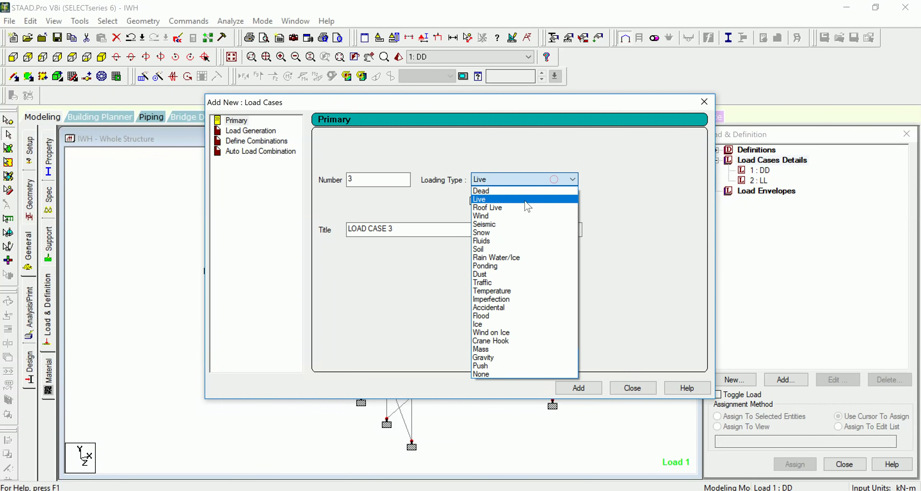
pyautogui.click(513, 215)
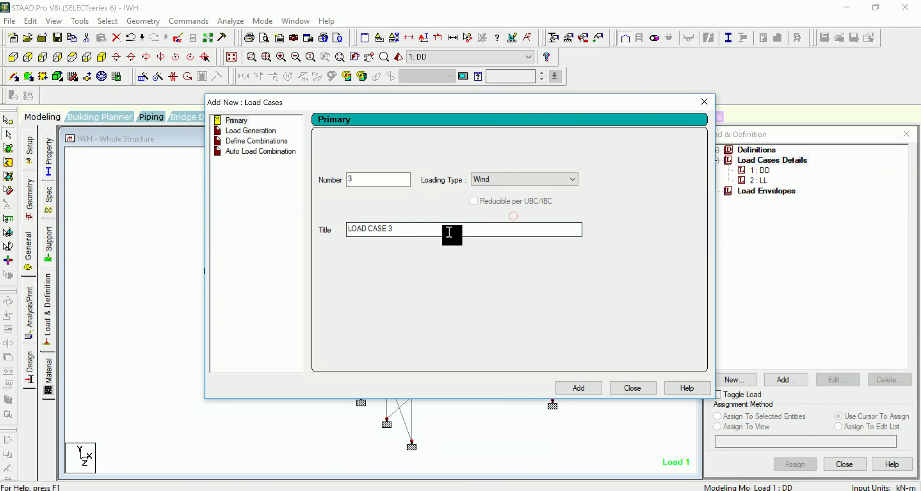
pyautogui.press('Tab')
pyautogui.write('W')
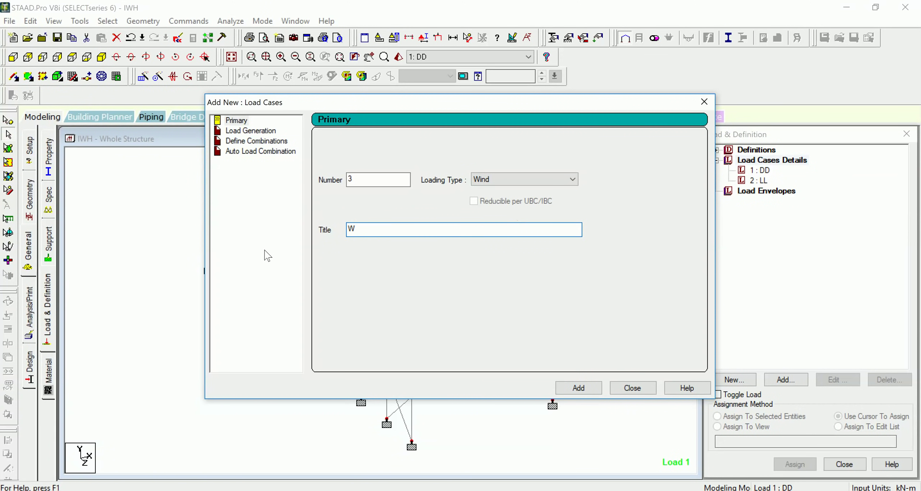
pyautogui.write('L')
pyautogui.click(578, 388)
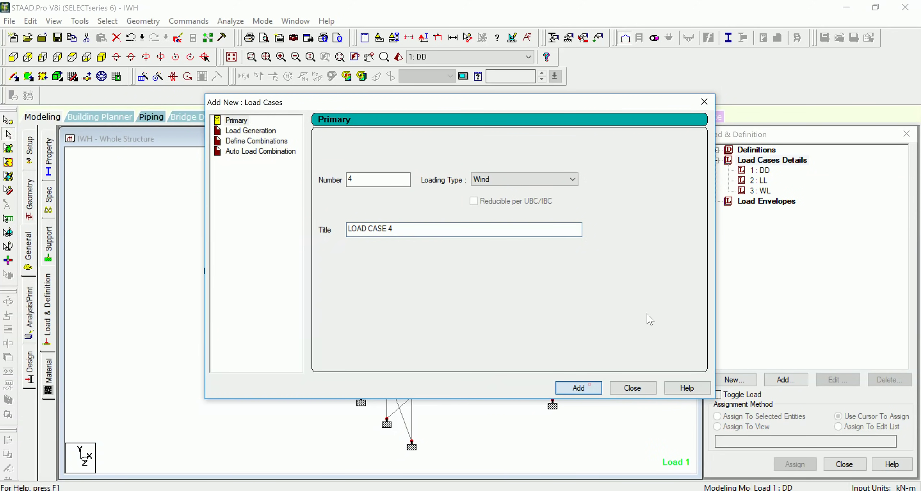
pyautogui.click(639, 389)
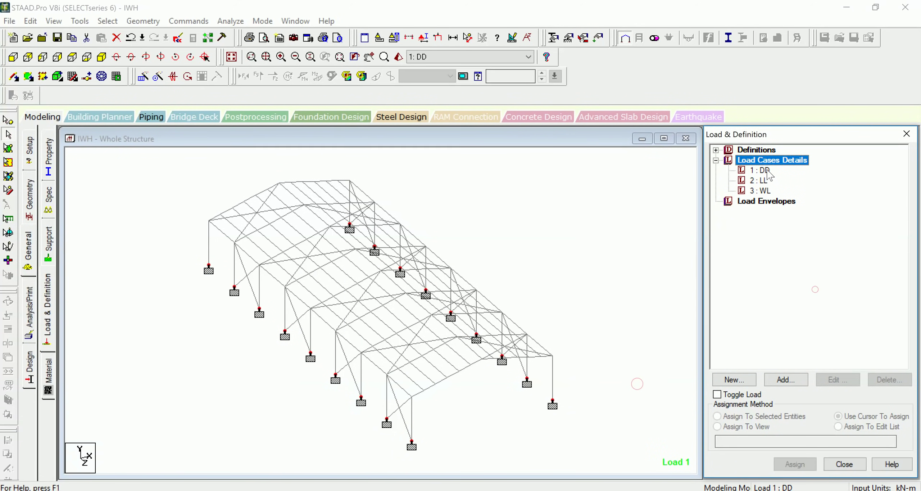
# - Add a selfweight load in the Y direction with factor -1 to load case DD
pyautogui.click(786, 380)
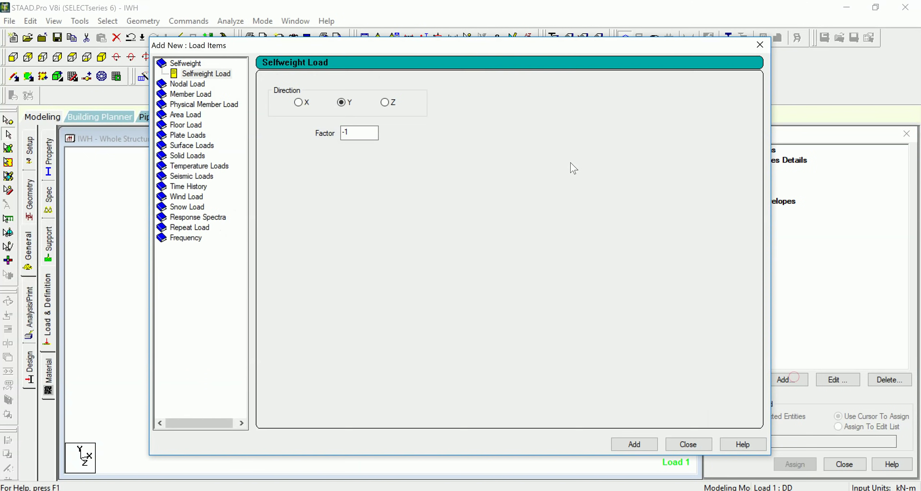
pyautogui.click(640, 444)
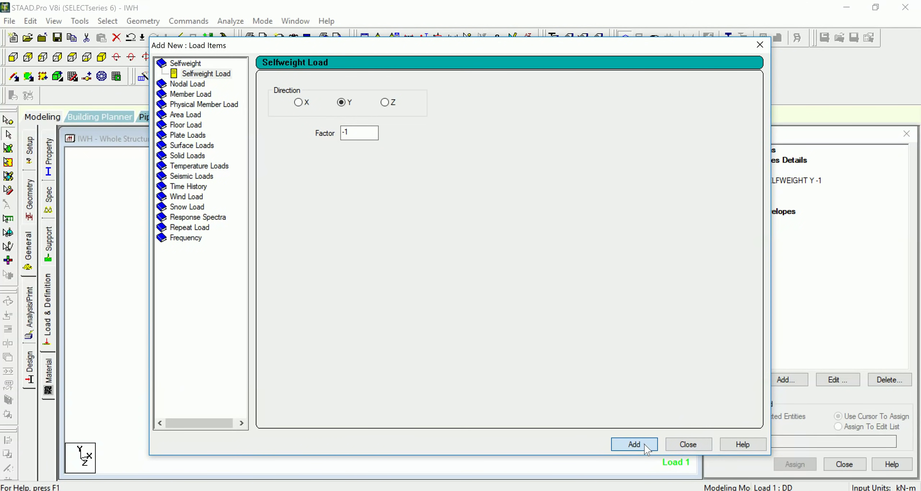
pyautogui.click(816, 340)
pyautogui.click(696, 445)
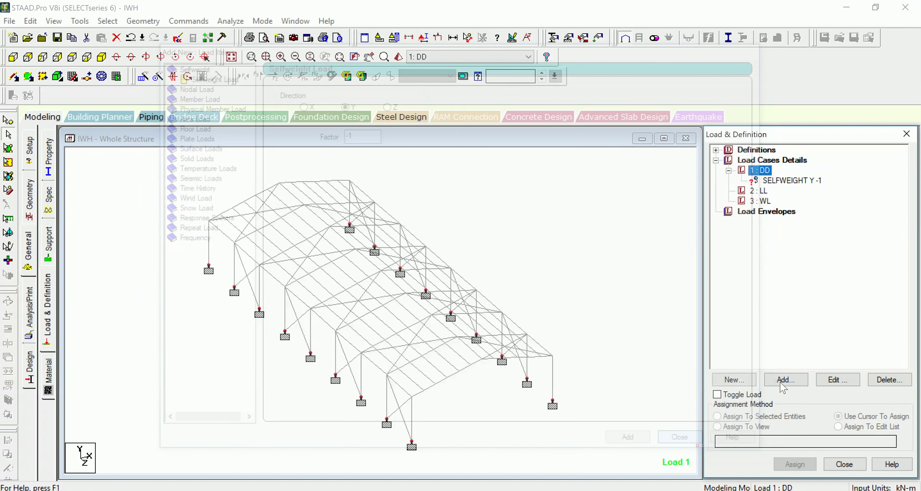
# - Assign the Y -1 selfweight load to all members in the view and clear the member selection
pyautogui.click(774, 181)
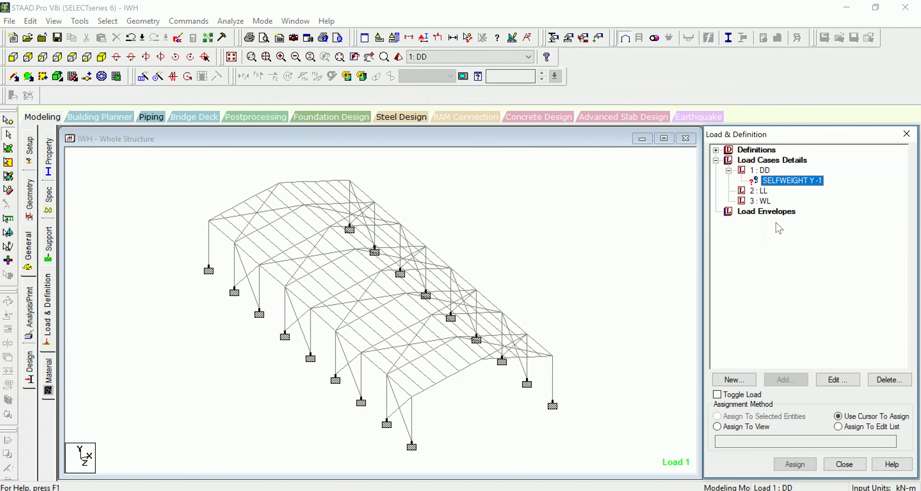
pyautogui.click(717, 426)
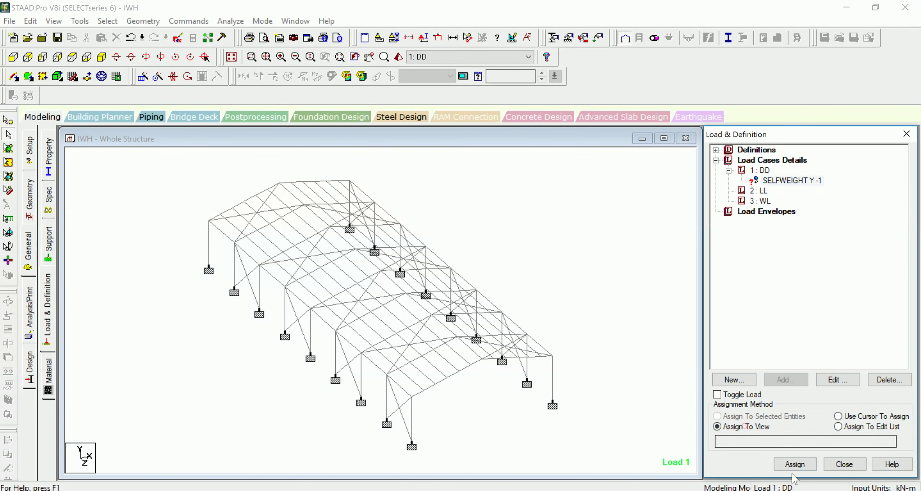
pyautogui.click(794, 464)
pyautogui.click(823, 336)
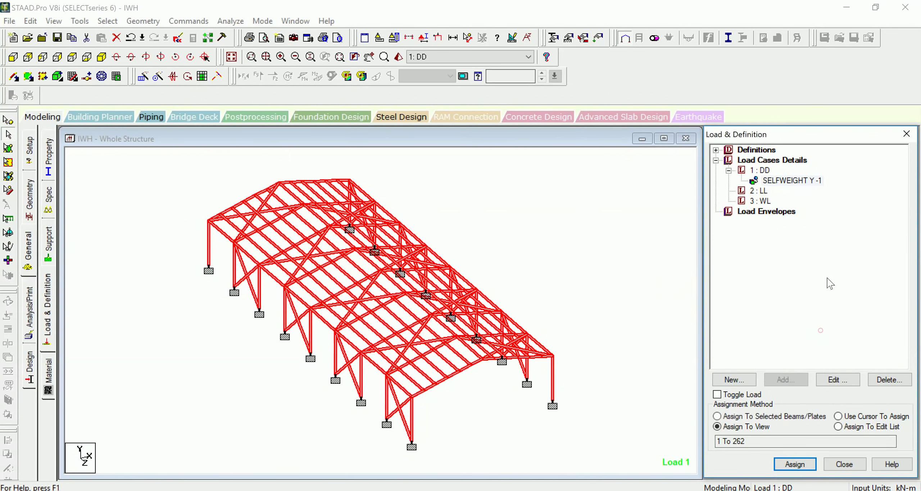
pyautogui.click(593, 279)
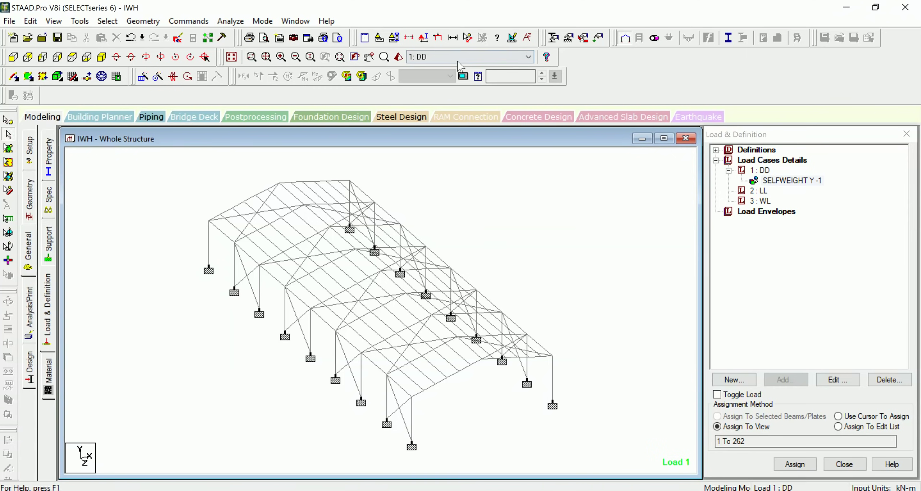
# - Set the force input unit to Kilogram
pyautogui.click(379, 39)
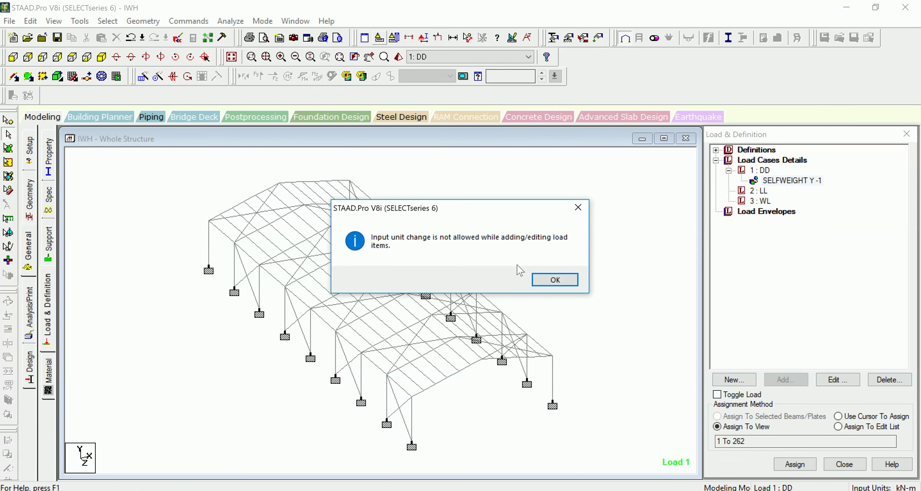
pyautogui.click(578, 208)
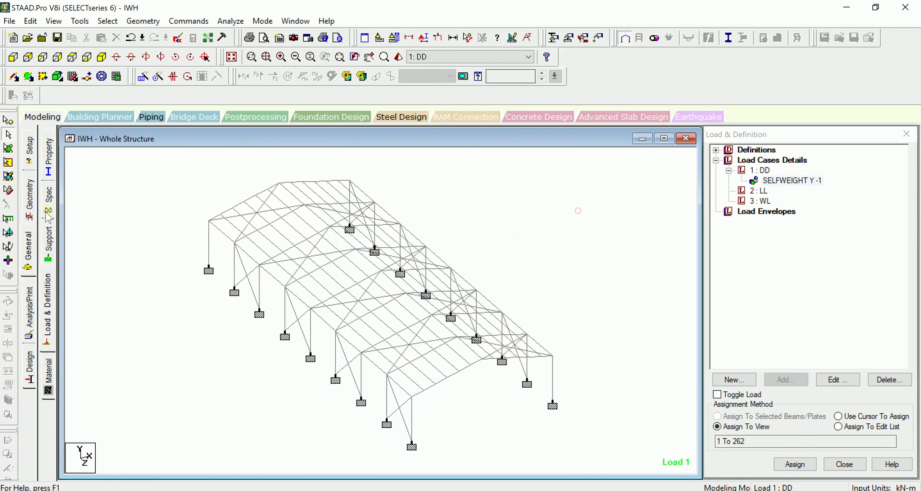
pyautogui.click(379, 38)
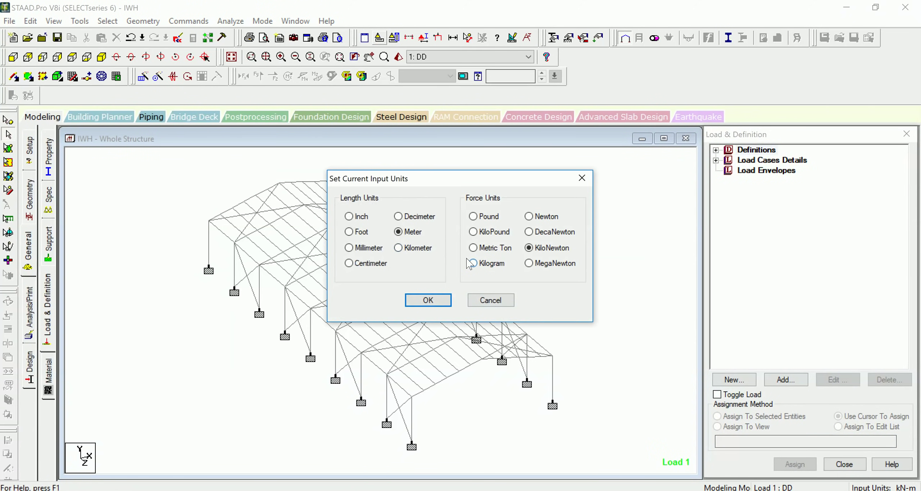
pyautogui.click(474, 263)
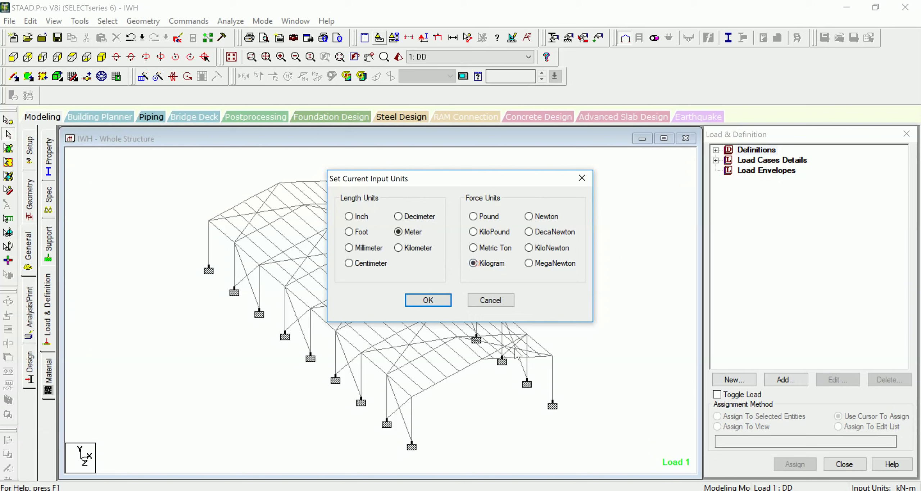
pyautogui.click(428, 300)
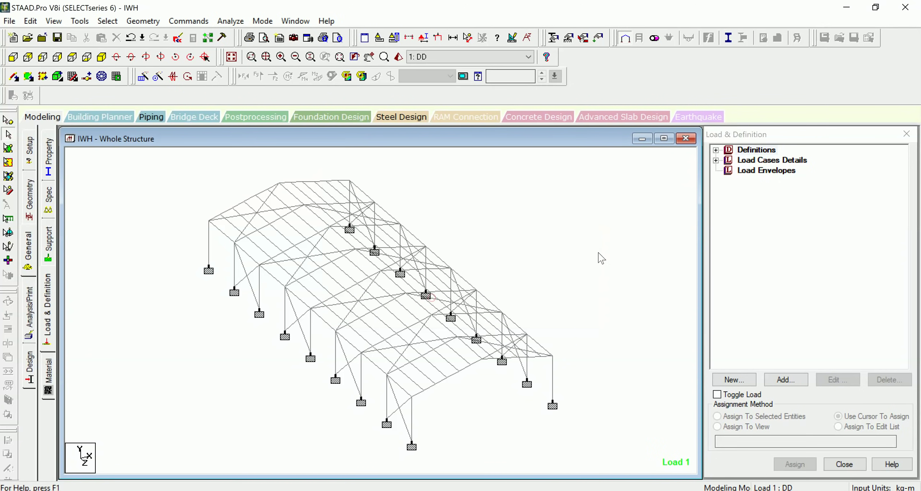
# - Add a nodal load with Fy of -50 kg to load case LL
pyautogui.click(51, 312)
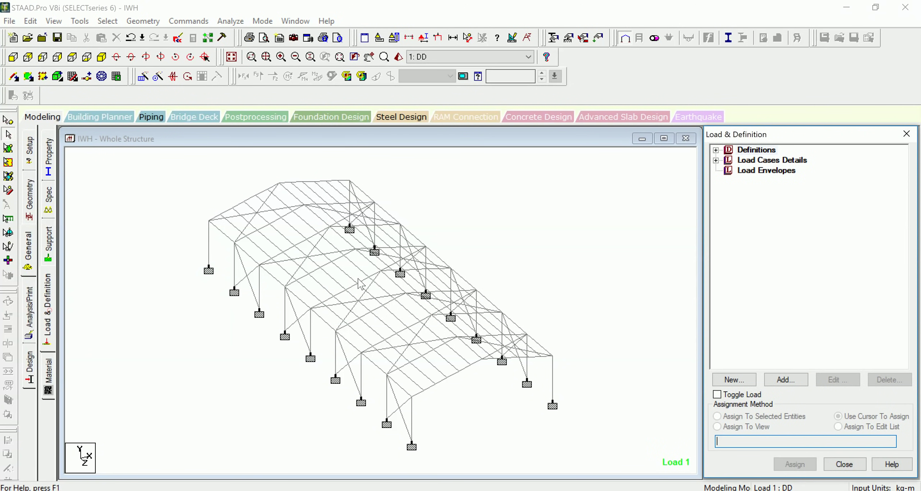
pyautogui.click(716, 160)
pyautogui.click(759, 181)
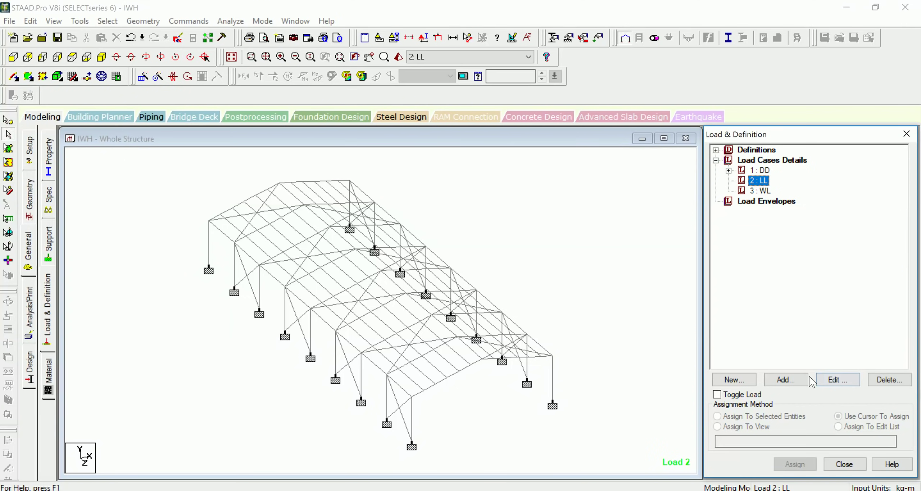
pyautogui.click(797, 380)
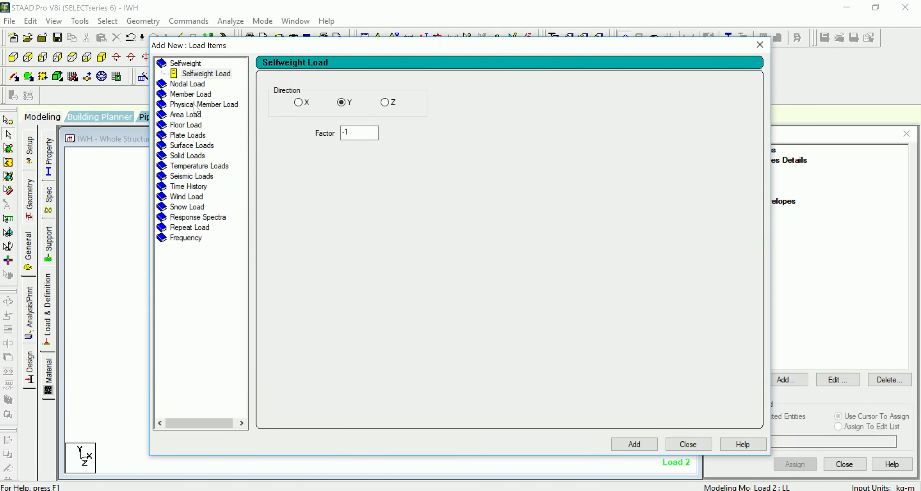
pyautogui.click(187, 84)
pyautogui.doubleClick(301, 154)
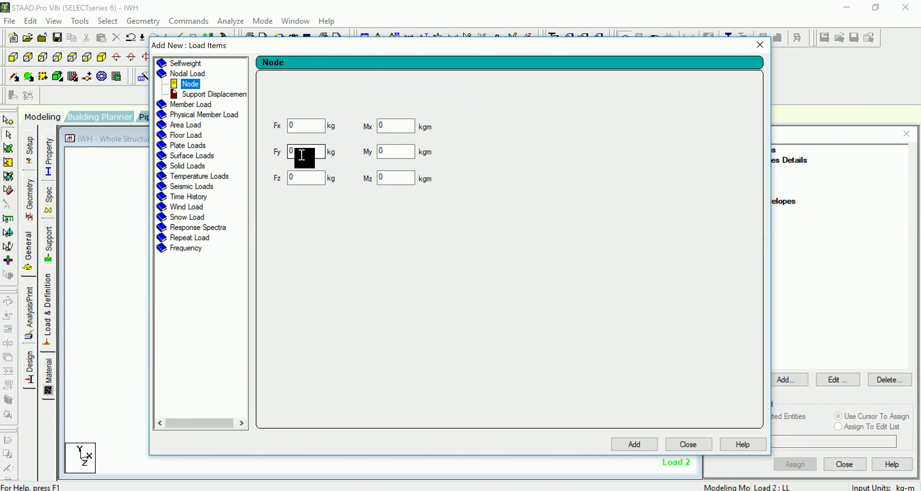
pyautogui.write('-5')
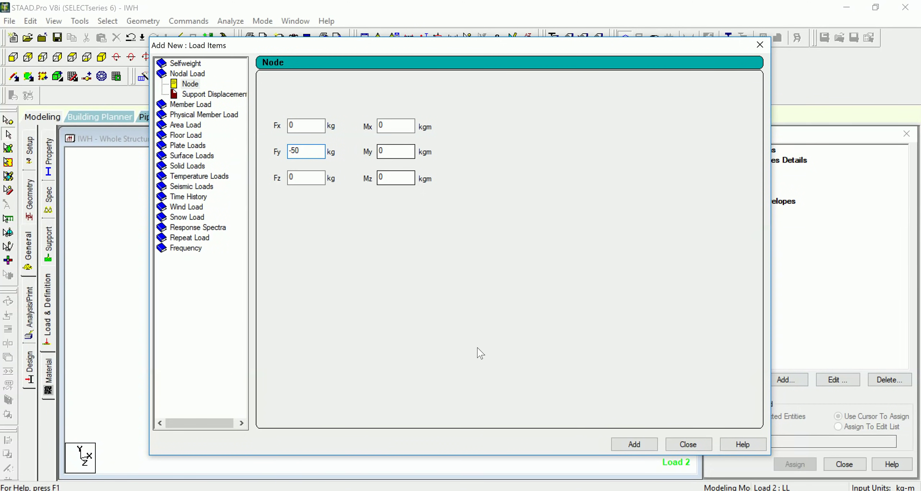
pyautogui.click(637, 444)
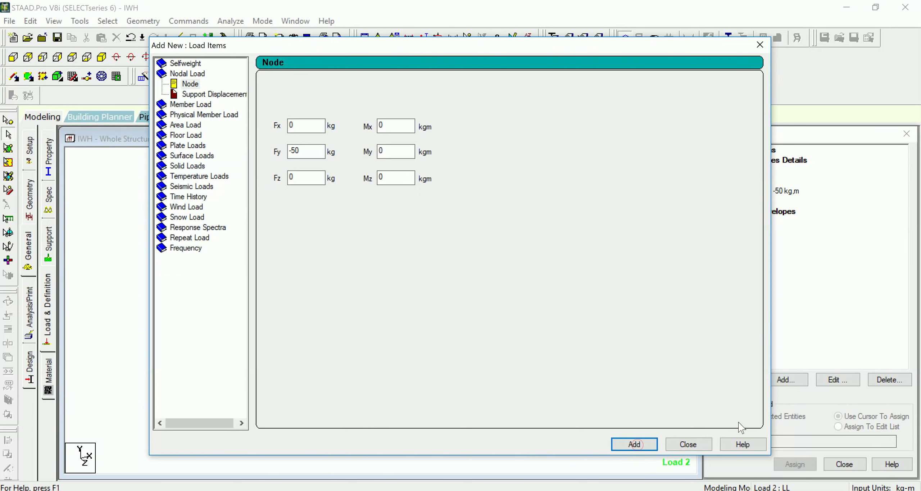
pyautogui.click(706, 444)
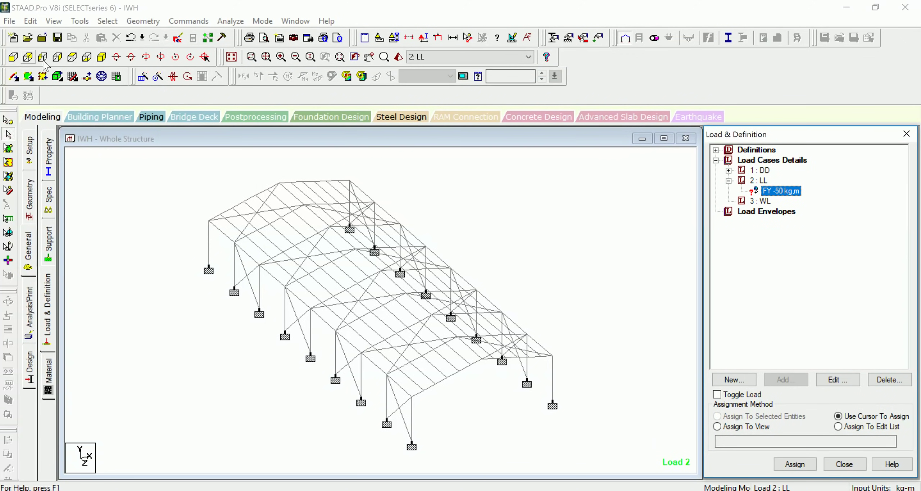
# - Select all eave and roof nodes and assign them the Fy -50 kg nodal load of case LL
pyautogui.click(15, 57)
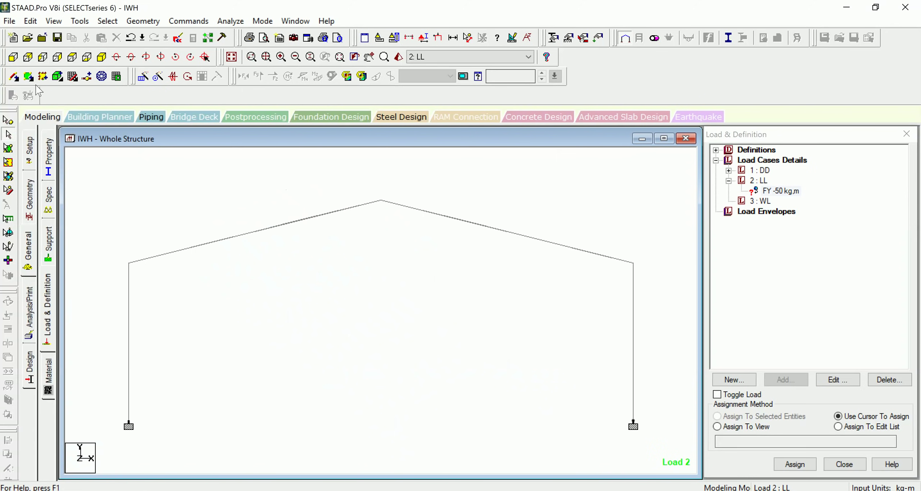
pyautogui.click(9, 121)
pyautogui.moveTo(80, 163); pyautogui.dragTo(691, 299)
pyautogui.click(101, 57)
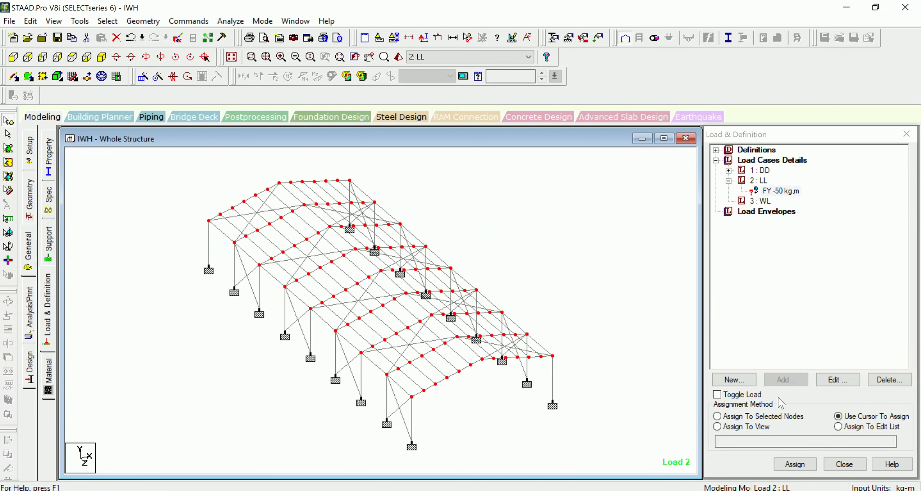
pyautogui.click(759, 417)
pyautogui.click(792, 464)
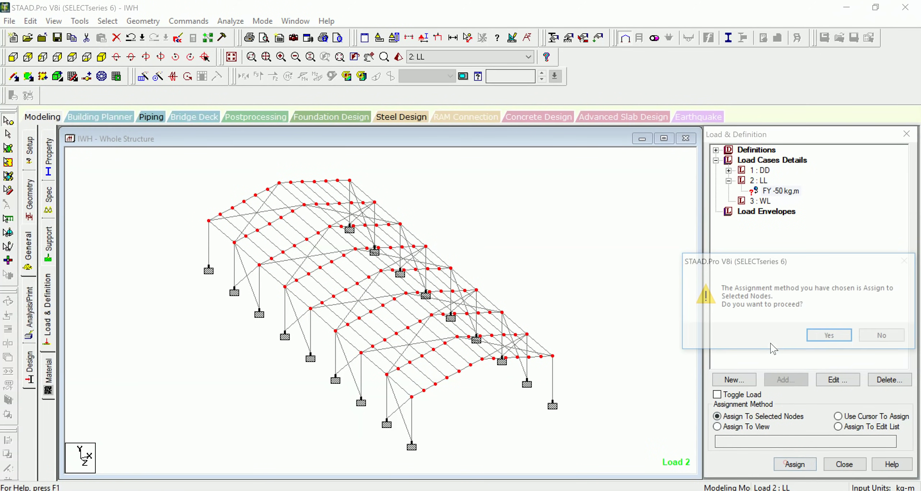
pyautogui.click(830, 336)
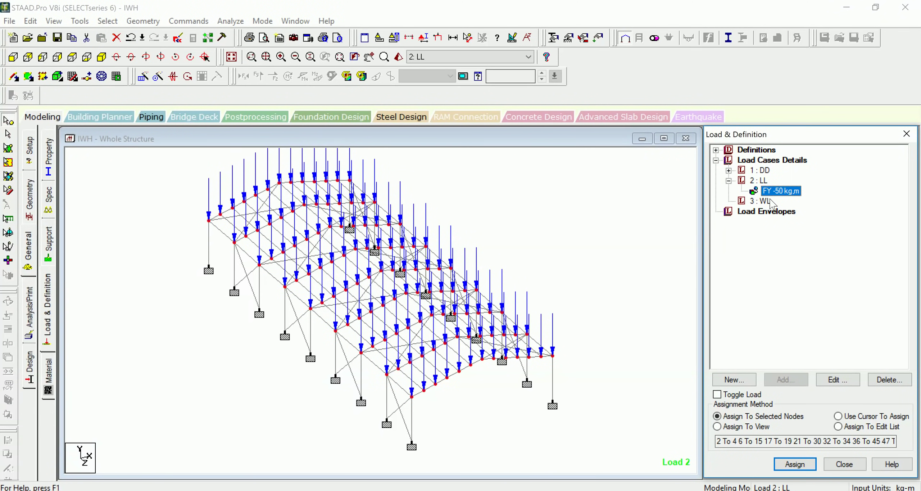
# - Add wind definition type 1 with the comment WIND 1
pyautogui.click(716, 149)
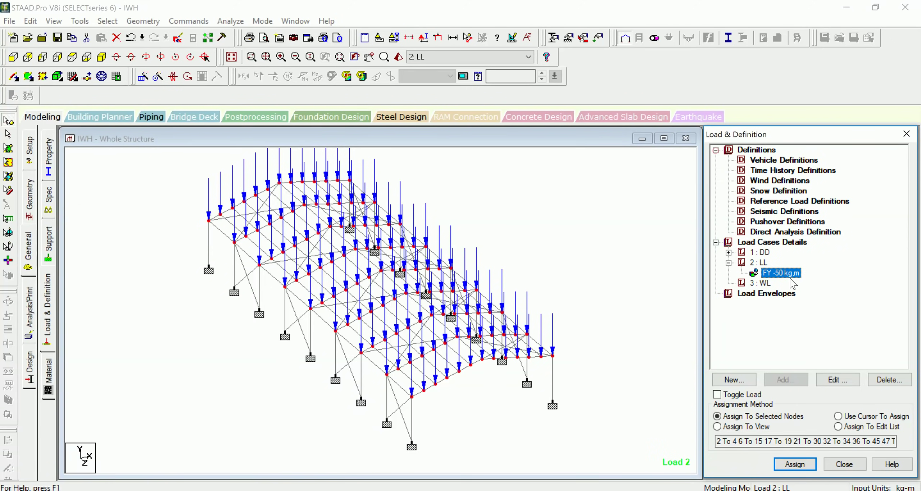
pyautogui.click(757, 181)
pyautogui.click(800, 379)
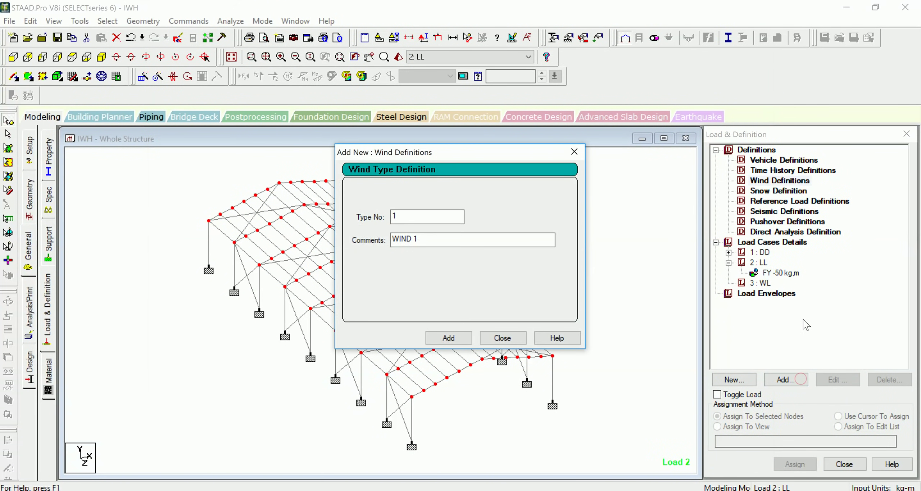
pyautogui.click(446, 338)
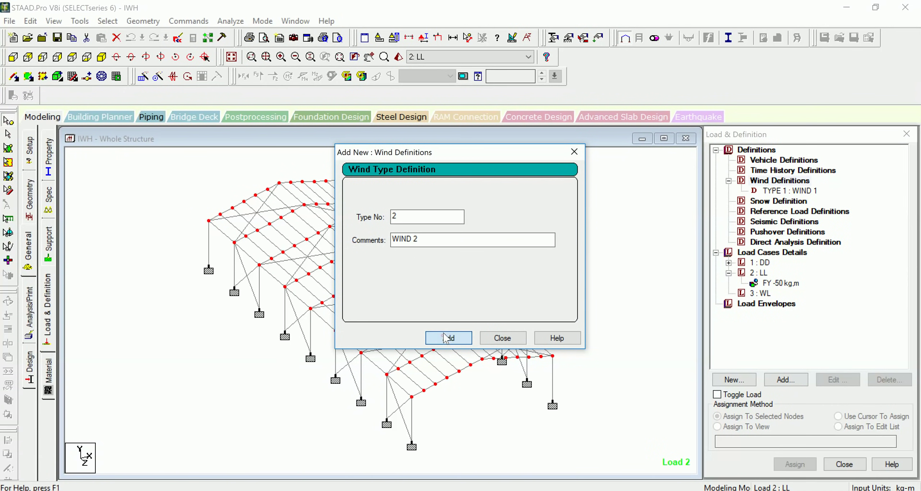
pyautogui.click(503, 337)
# - Add a custom wind intensity of 100 kg/m² at 7 m height to the WIND 1 definition
pyautogui.click(789, 190)
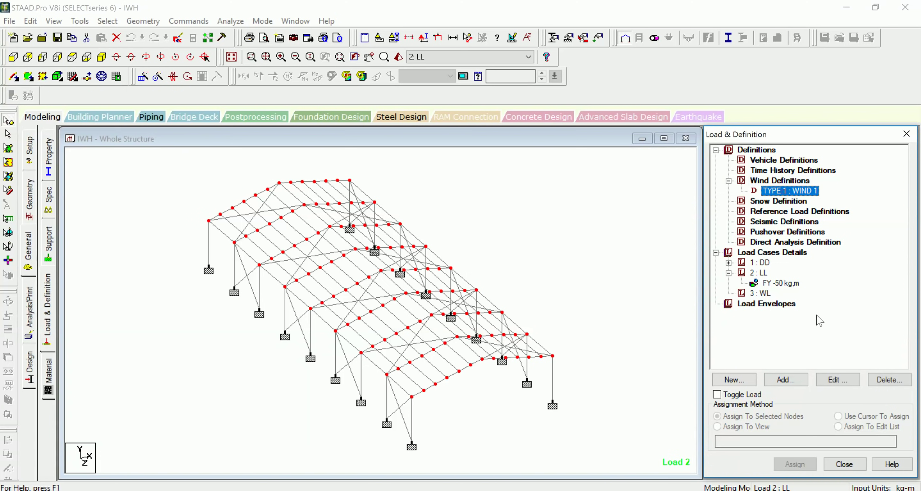
pyautogui.click(788, 380)
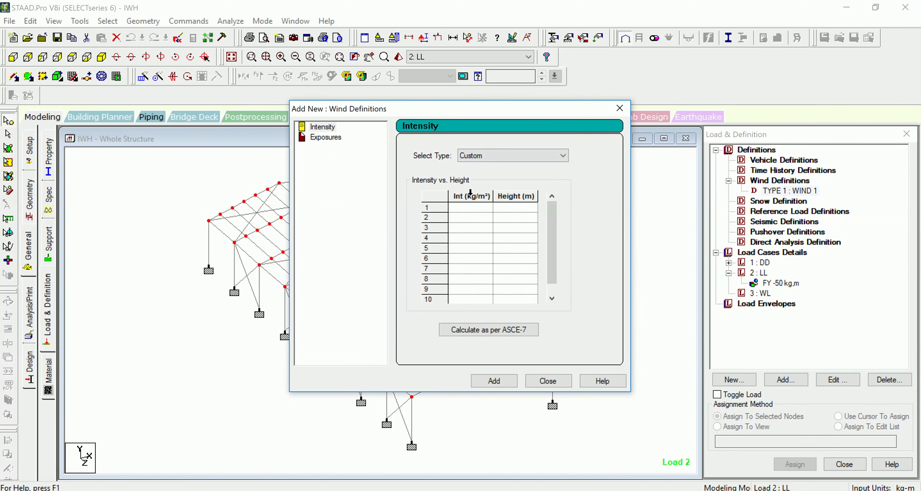
pyautogui.click(472, 208)
pyautogui.write('100')
pyautogui.click(504, 210)
pyautogui.write('7')
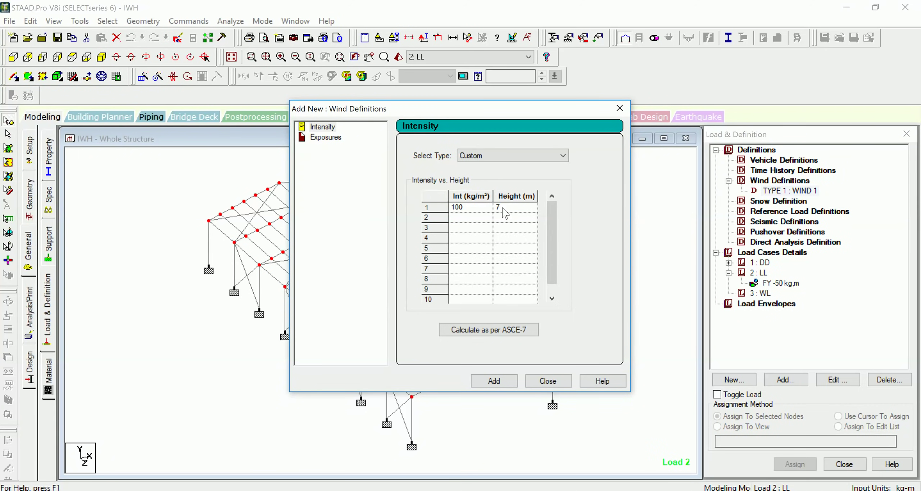
pyautogui.click(494, 381)
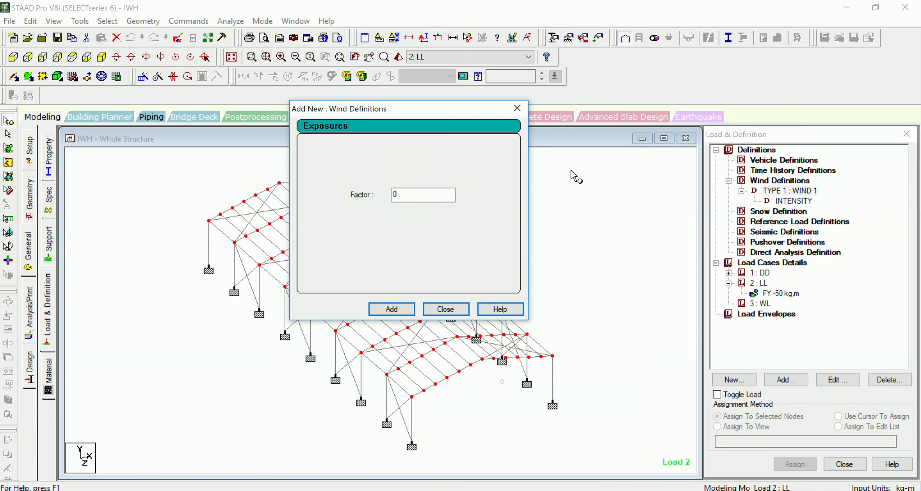
# - Add an exposure with factor 1 to the WIND 1 definition
pyautogui.doubleClick(400, 194)
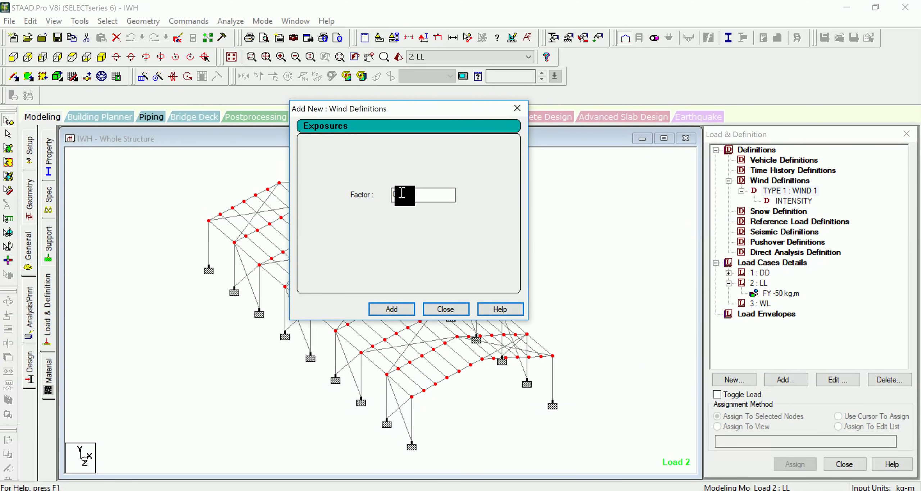
pyautogui.press('BackSpace')
pyautogui.write('1')
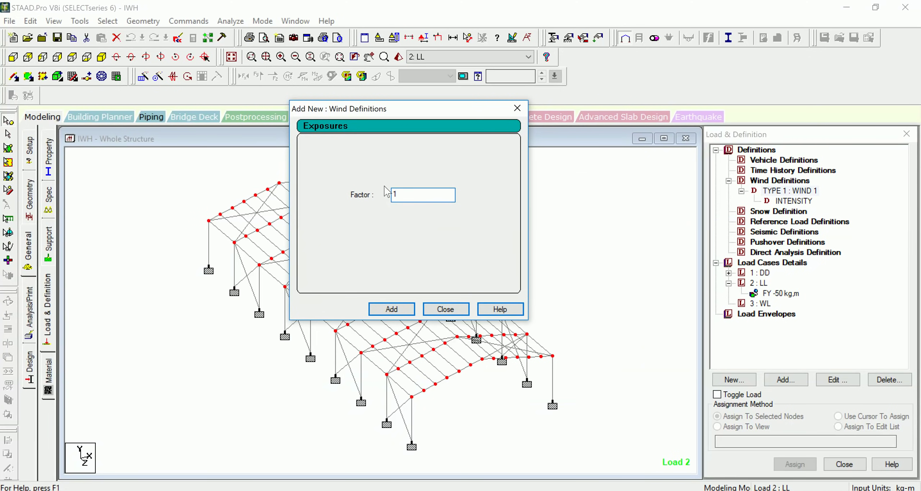
pyautogui.click(392, 308)
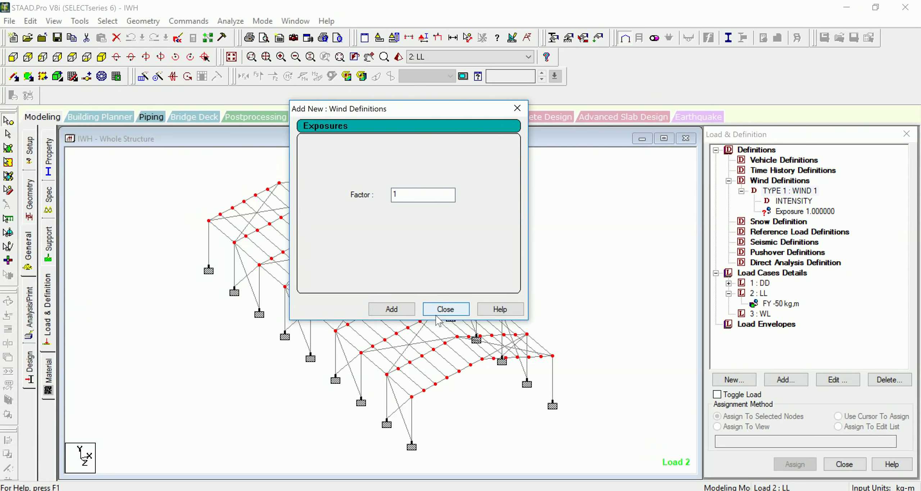
pyautogui.click(445, 309)
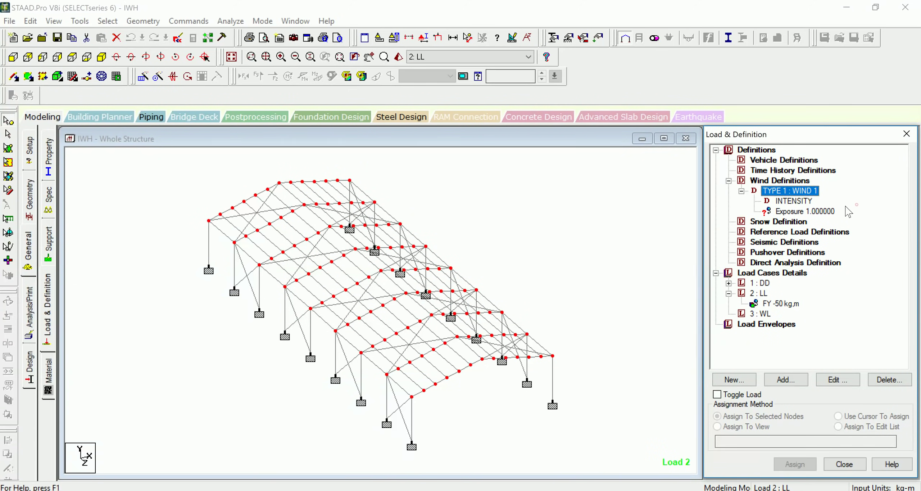
# - Assign the WIND 1 exposure to the whole structure in the view
pyautogui.click(823, 212)
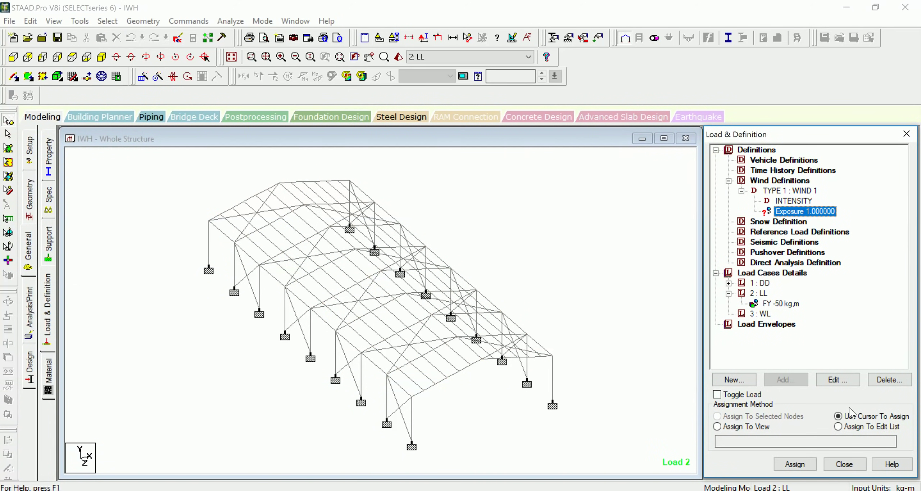
pyautogui.click(763, 427)
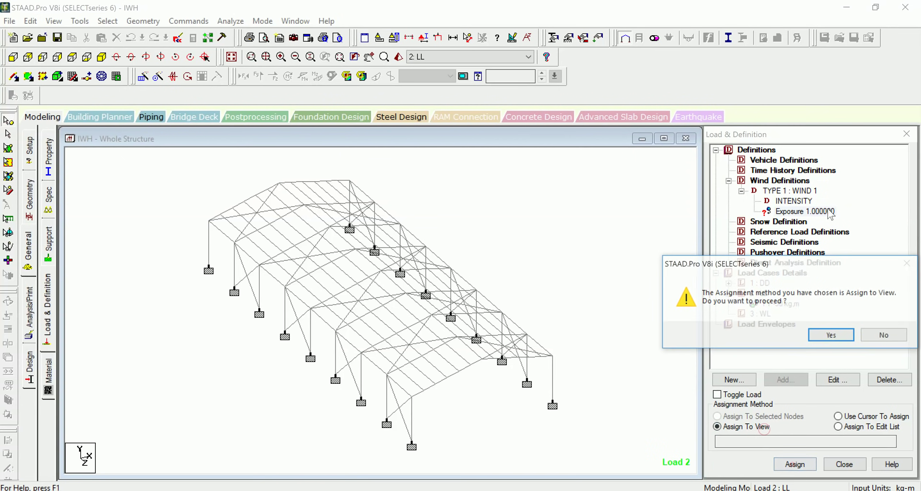
pyautogui.click(831, 334)
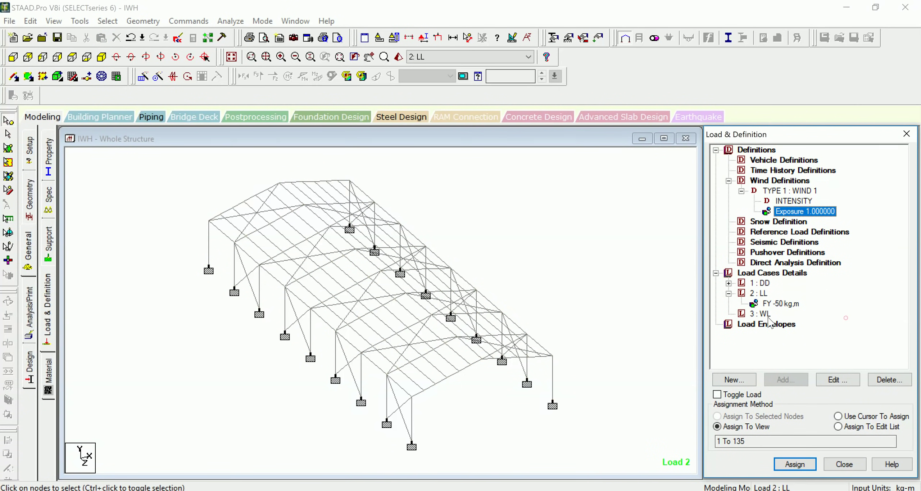
# - Add an X windward wind load of type 1 with factor 1 and Y range 4 to 7 m to load case WL
pyautogui.click(765, 315)
pyautogui.click(784, 380)
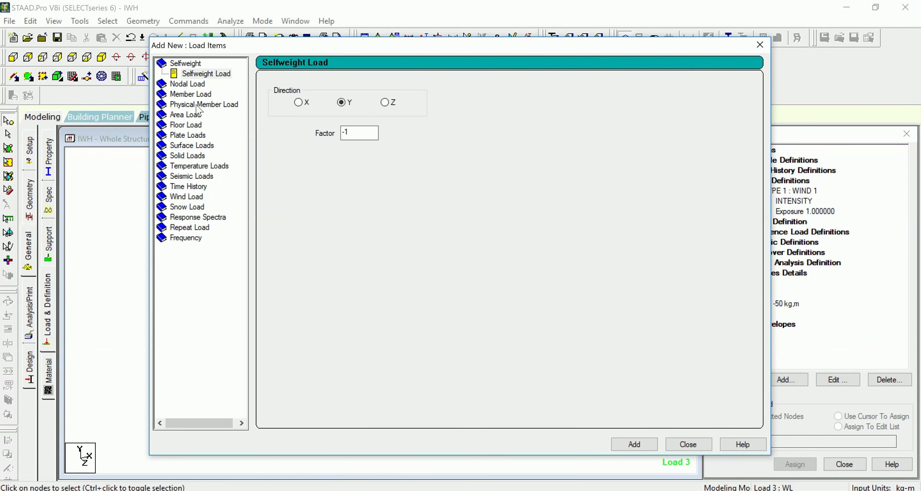
pyautogui.click(189, 198)
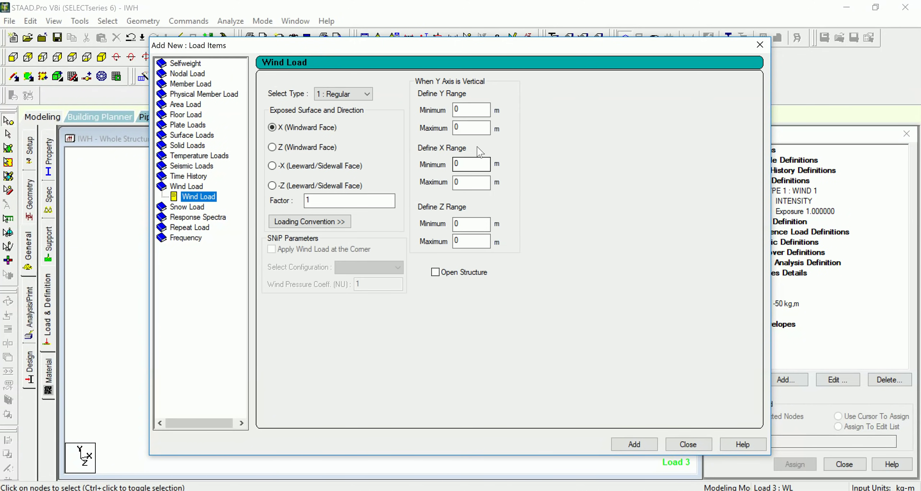
pyautogui.moveTo(558, 46); pyautogui.dragTo(799, 11)
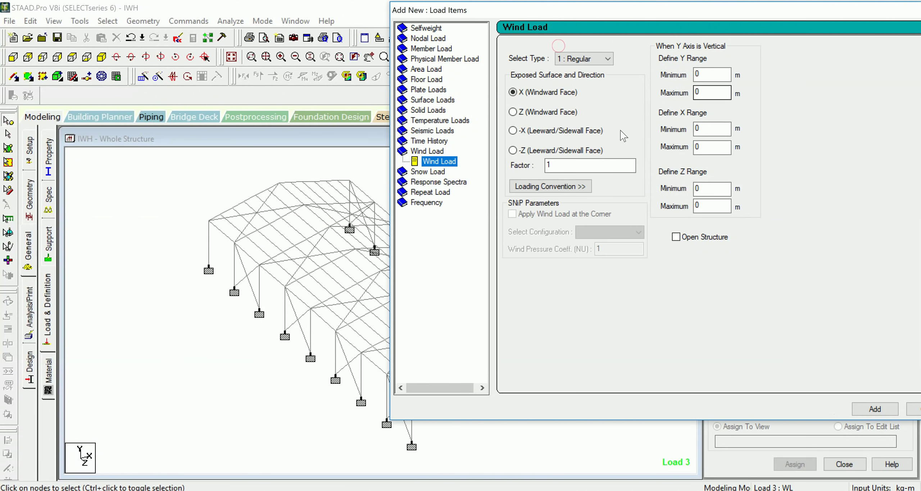
pyautogui.click(698, 75)
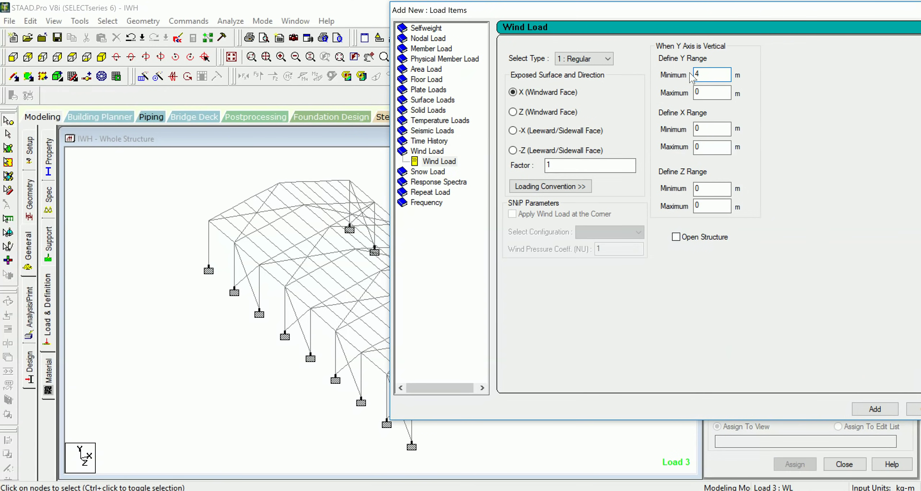
pyautogui.click(723, 93)
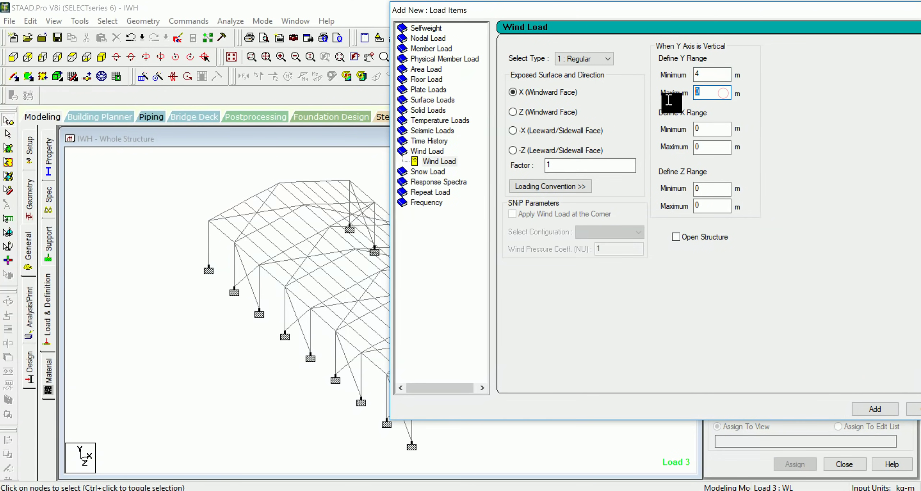
pyautogui.write('7')
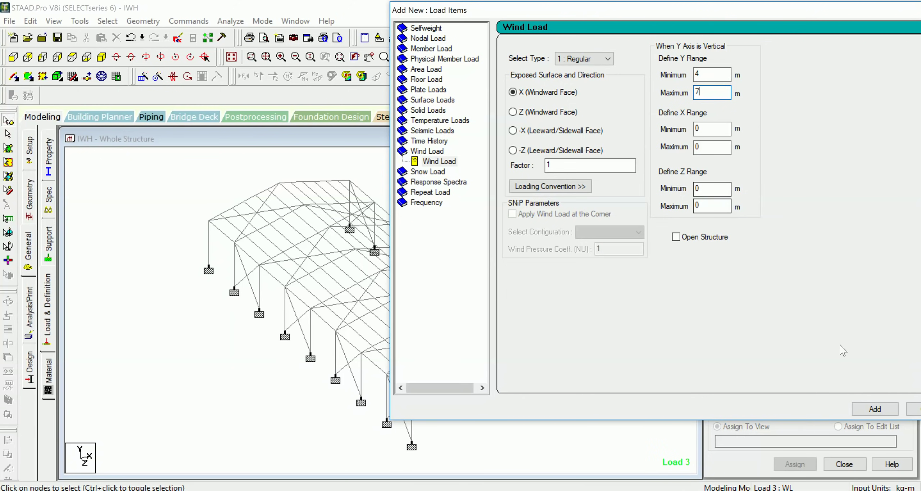
pyautogui.moveTo(790, 19); pyautogui.dragTo(635, 73)
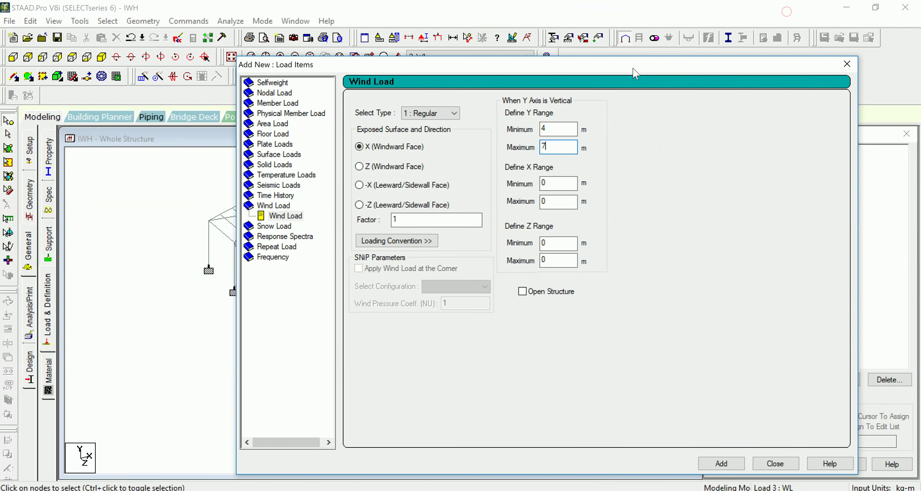
pyautogui.click(722, 463)
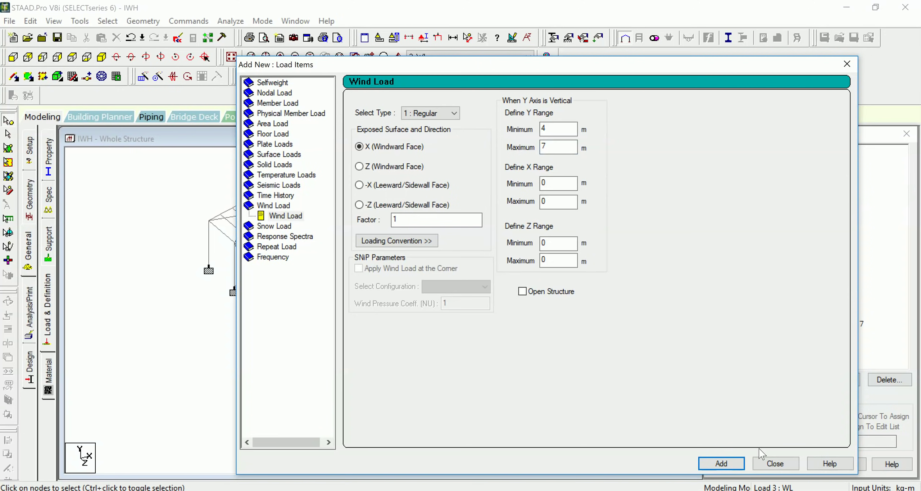
pyautogui.click(776, 464)
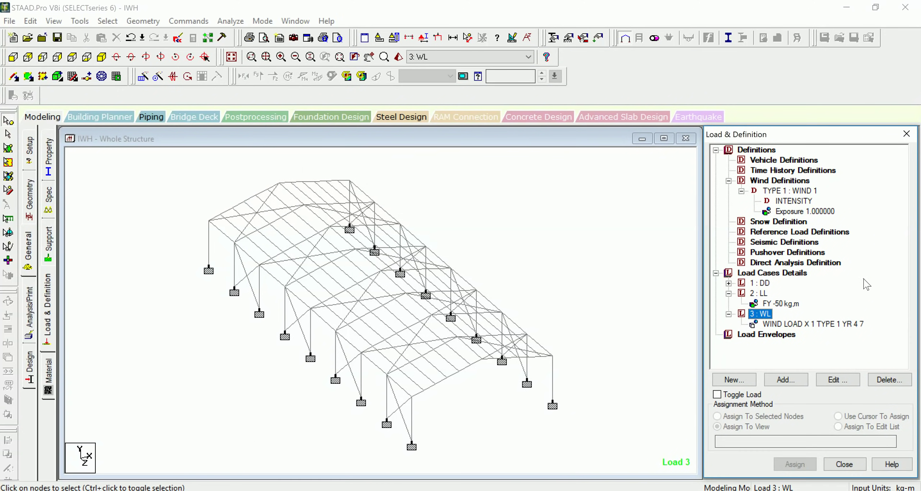
# - Display the WL wind load on the frame and examine its distribution in the front view
pyautogui.click(845, 323)
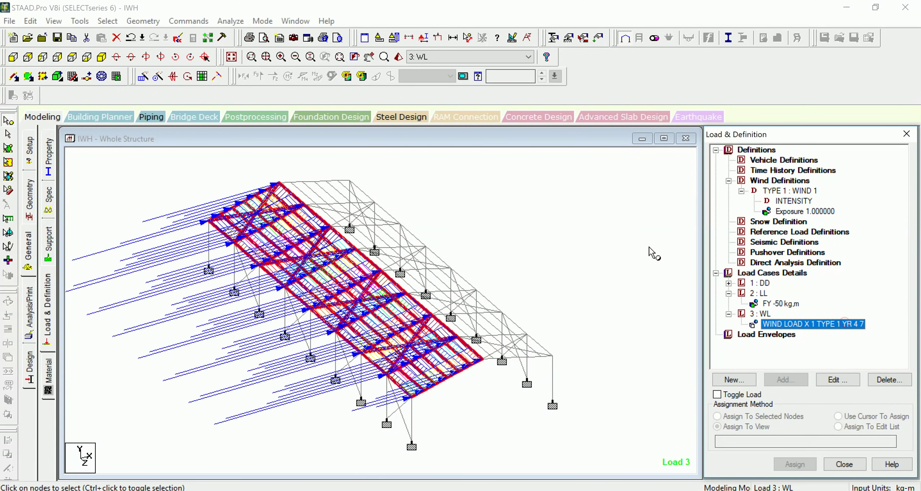
pyautogui.click(13, 57)
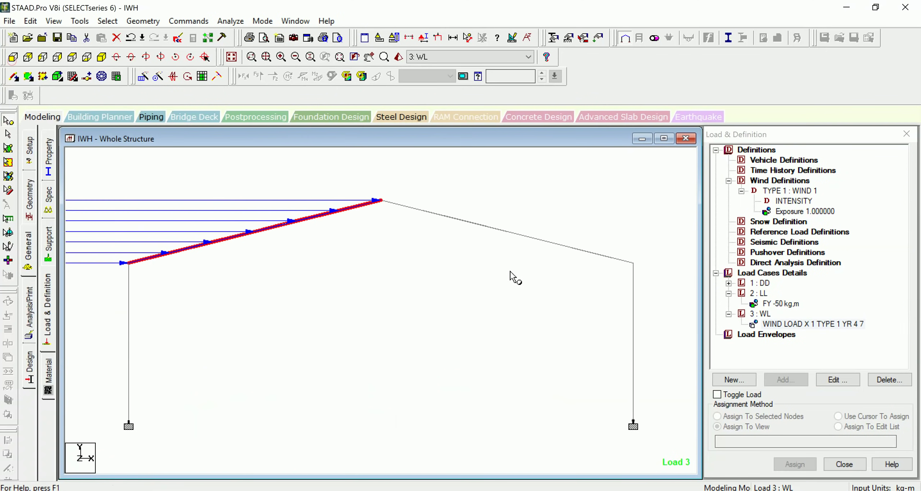
pyautogui.scroll(-6, 515, 278)
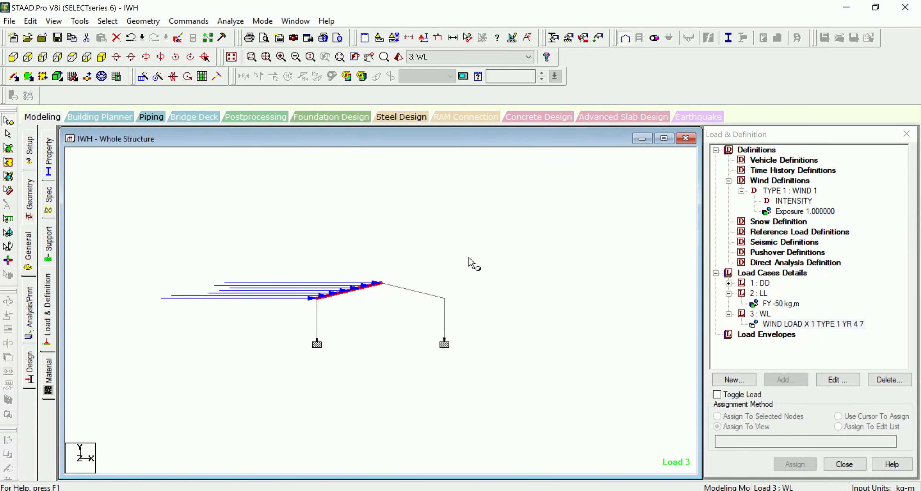
pyautogui.scroll(3, 354, 296)
pyautogui.scroll(-4, 446, 288)
pyautogui.moveTo(454, 237); pyautogui.dragTo(492, 241, button='middle')
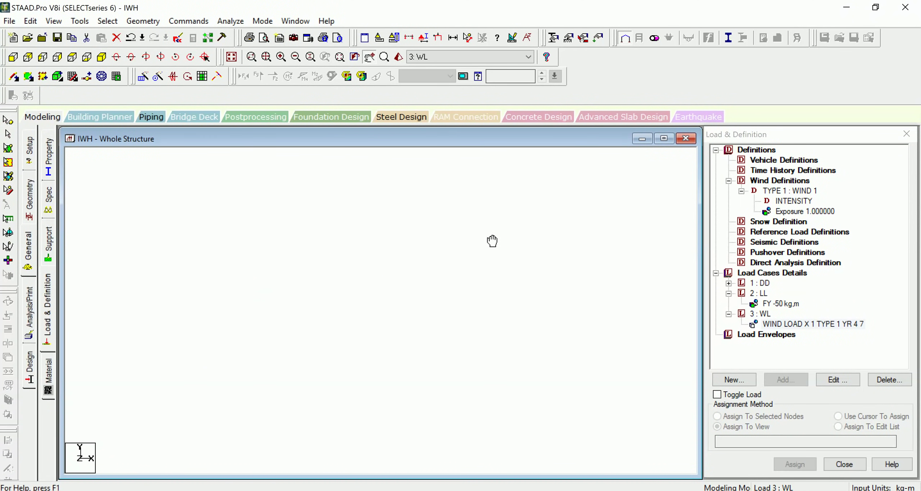
pyautogui.scroll(3, 434, 245)
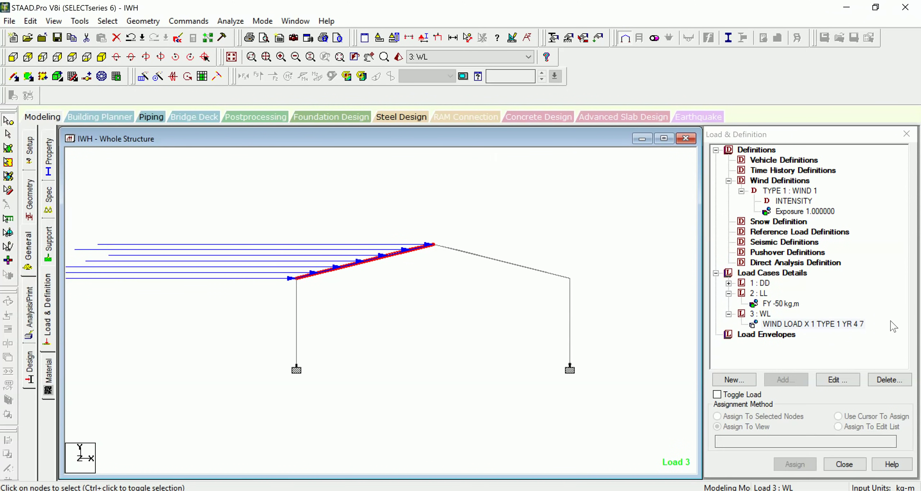
# - Change the minimum of the WL wind load's Y range to 6 m
pyautogui.click(857, 325)
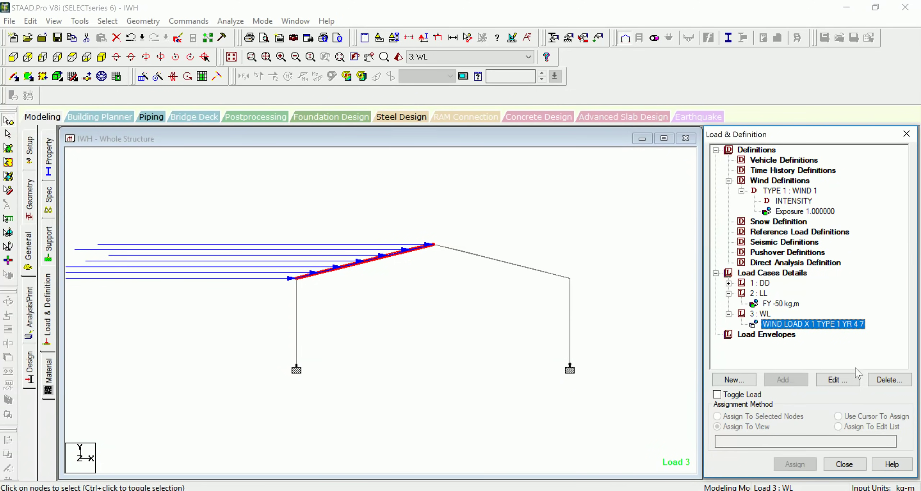
pyautogui.click(836, 380)
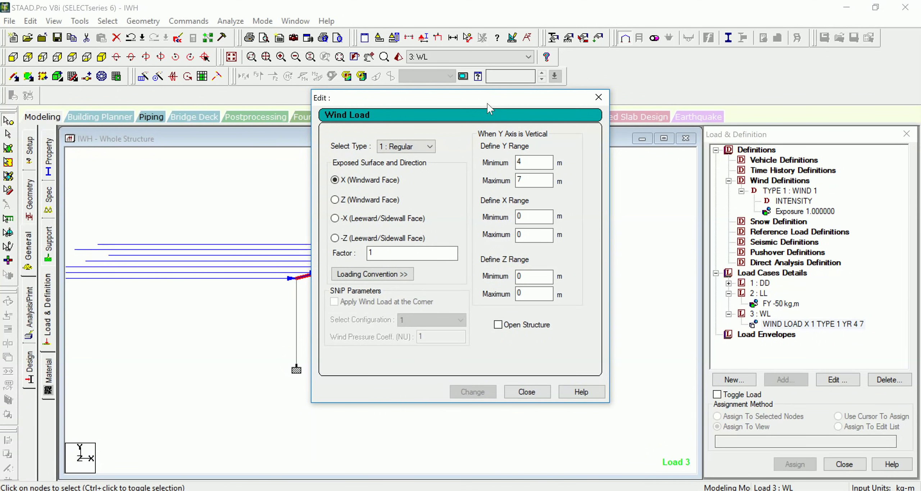
pyautogui.moveTo(488, 103); pyautogui.dragTo(805, 105)
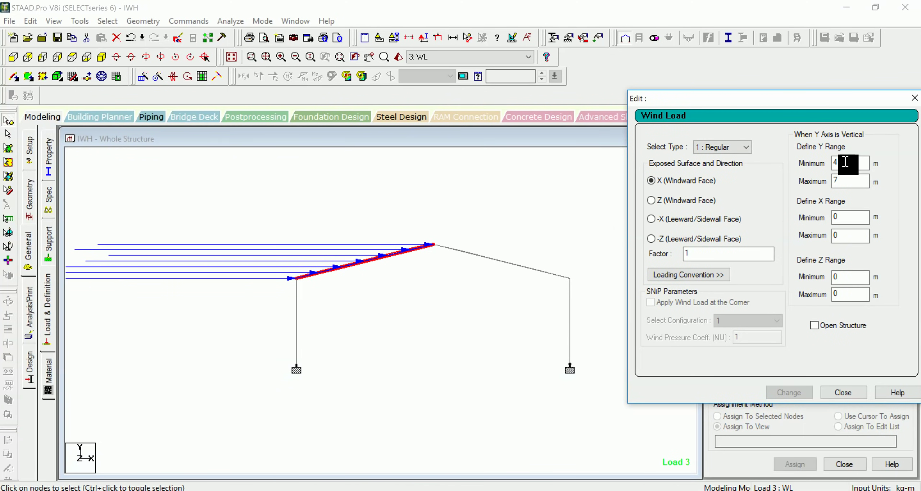
pyautogui.moveTo(846, 161); pyautogui.dragTo(830, 159)
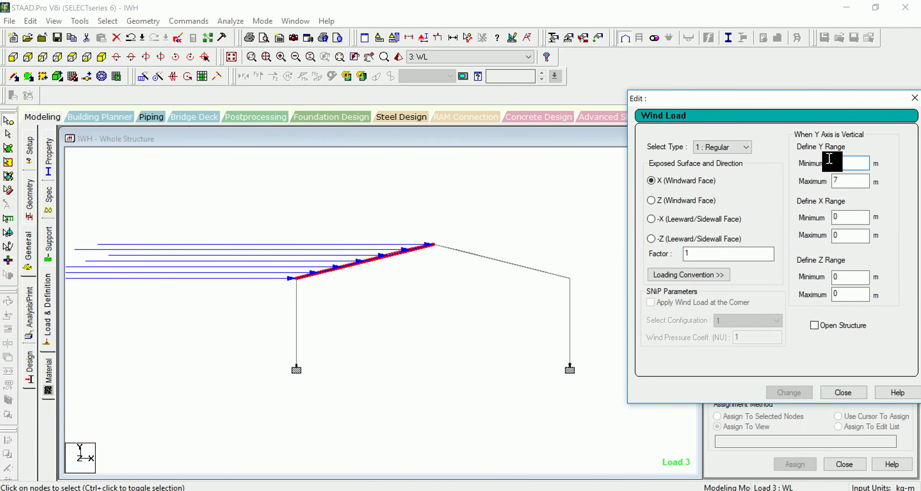
pyautogui.write('6')
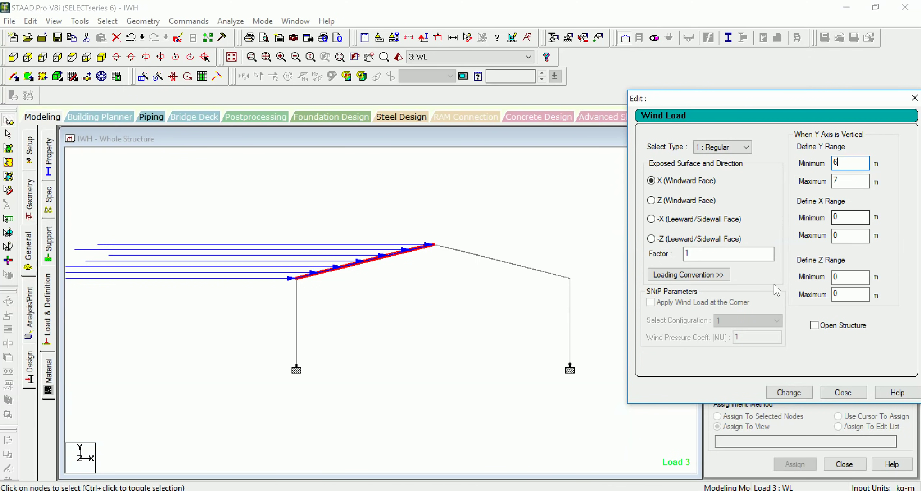
pyautogui.click(802, 390)
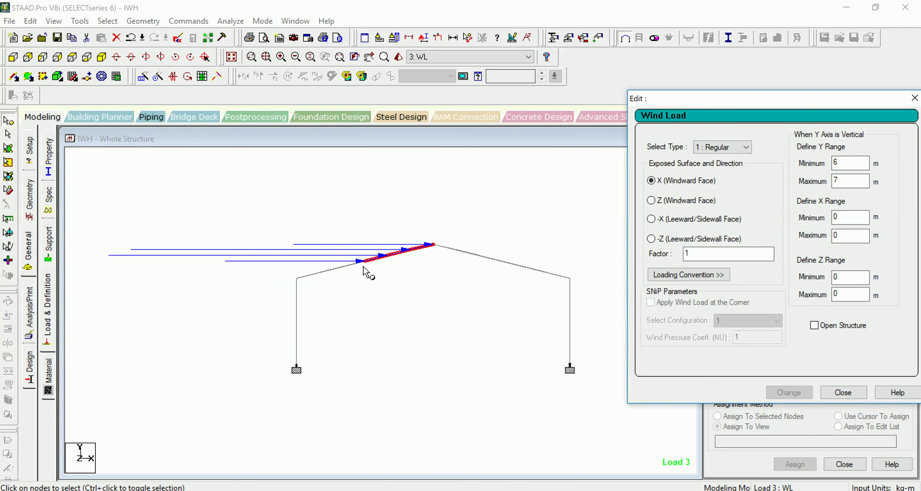
# - Set the minimum of the wind load's Y range to 5 m and apply the change
pyautogui.doubleClick(836, 163)
pyautogui.write('5')
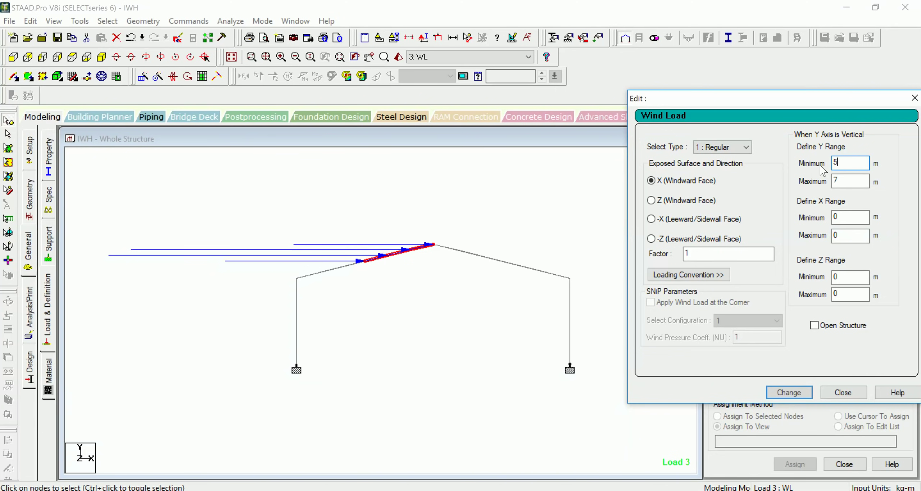
pyautogui.click(804, 393)
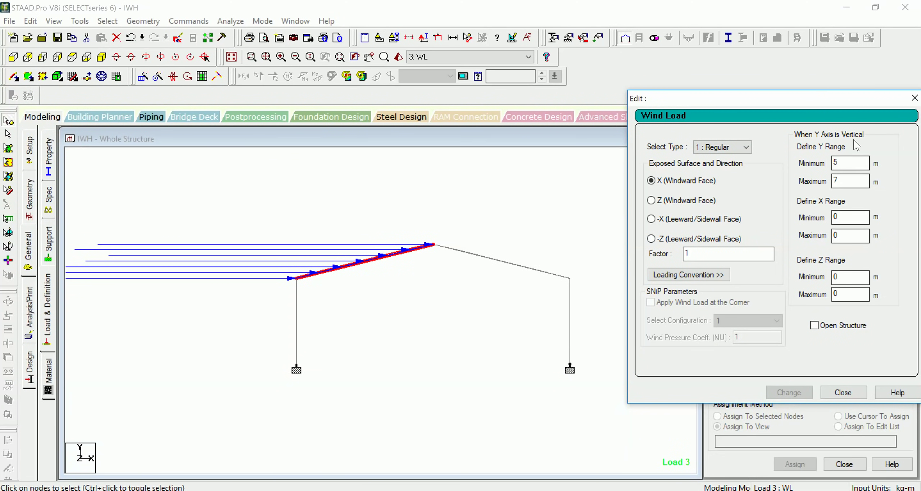
# - Return the minimum of the wind load's Y range to 4 m, close the edit and clear the member selection
pyautogui.click(850, 161)
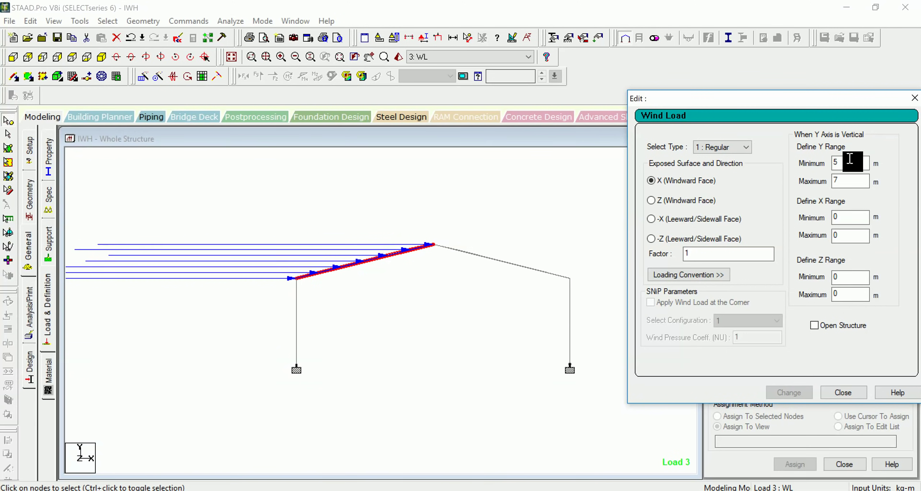
pyautogui.press('BackSpace')
pyautogui.write('4')
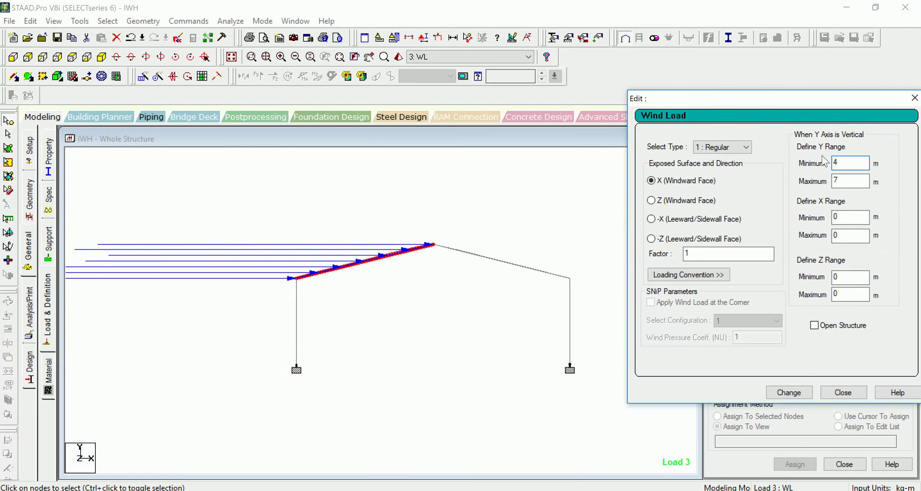
pyautogui.click(794, 393)
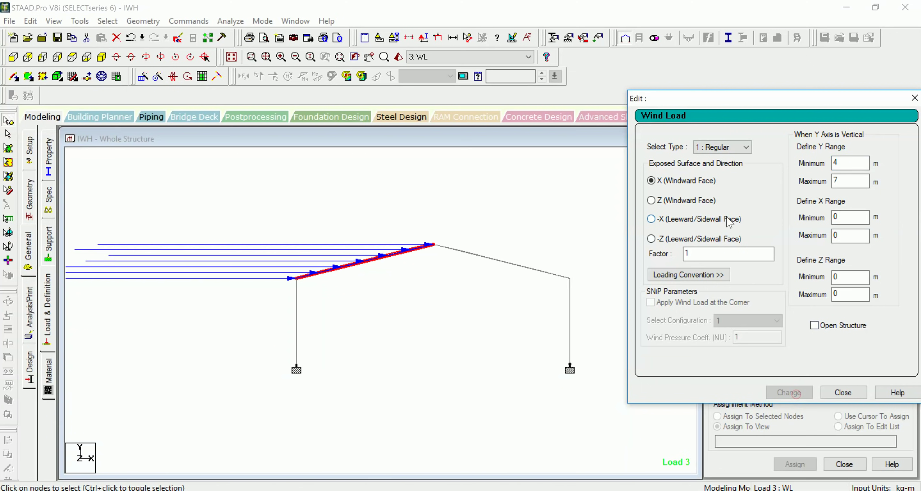
pyautogui.click(843, 392)
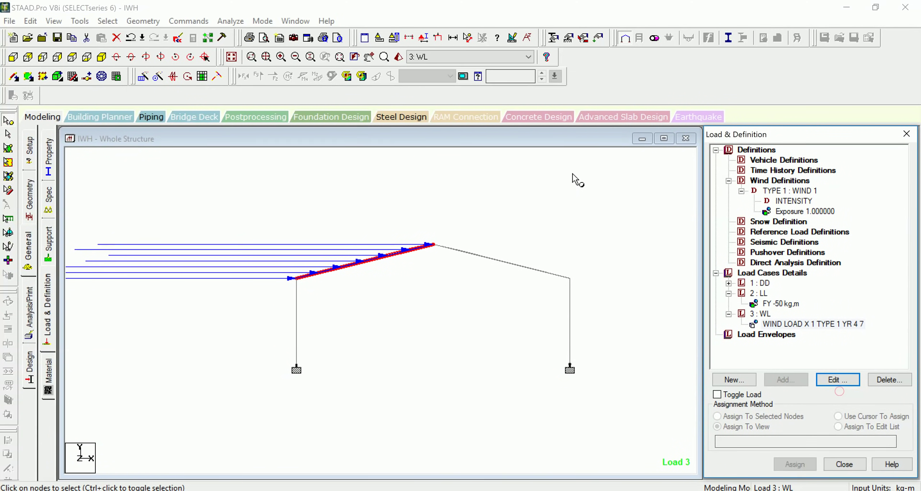
pyautogui.click(579, 180)
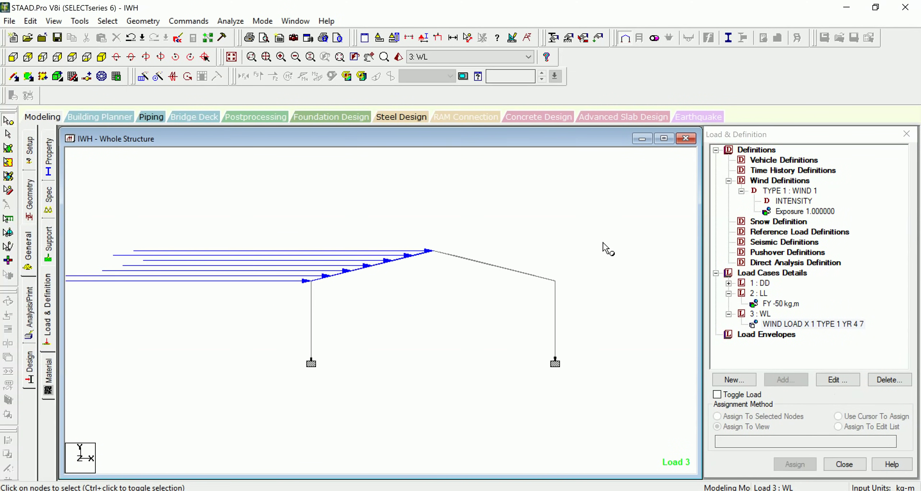
# - Add normal load combination 4 containing DD, LL and WL with a factor of 0.9 each, and display it on the frame
pyautogui.click(729, 181)
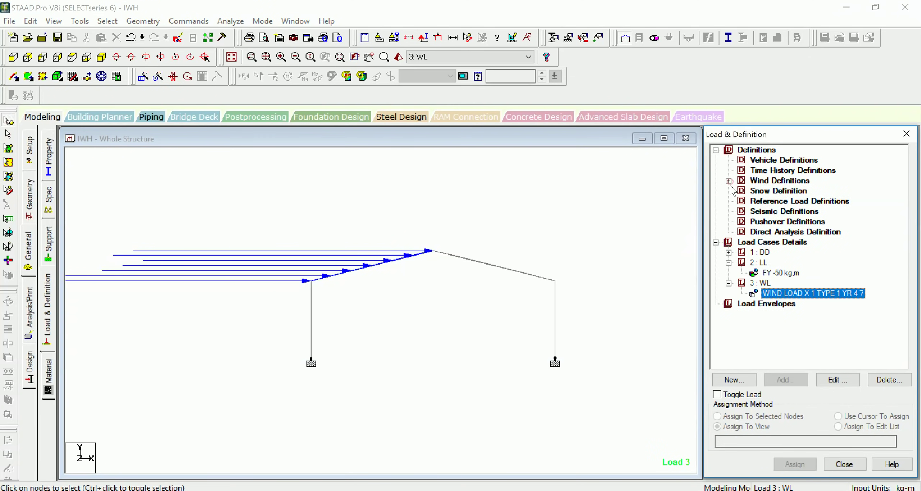
pyautogui.click(750, 242)
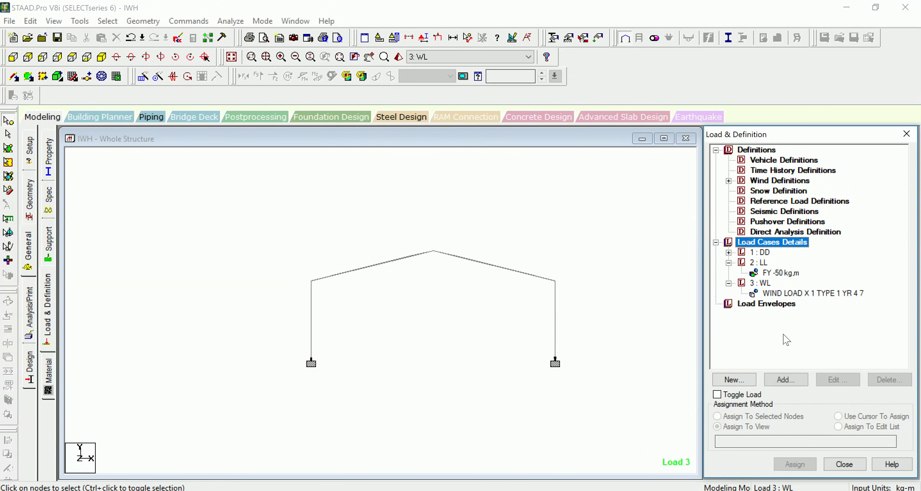
pyautogui.click(786, 379)
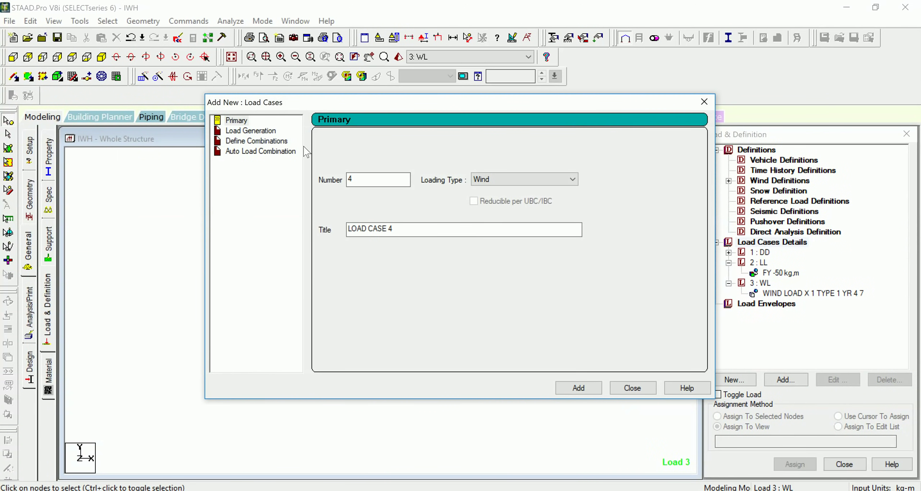
pyautogui.click(263, 141)
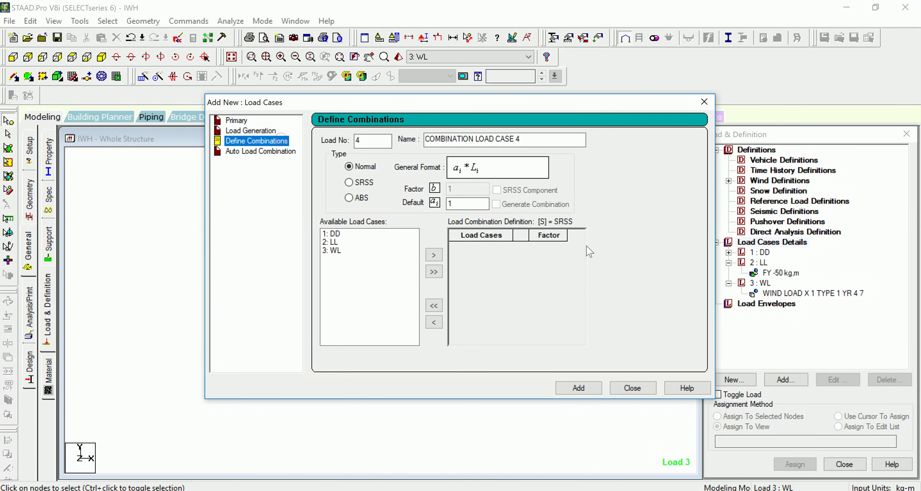
pyautogui.doubleClick(455, 203)
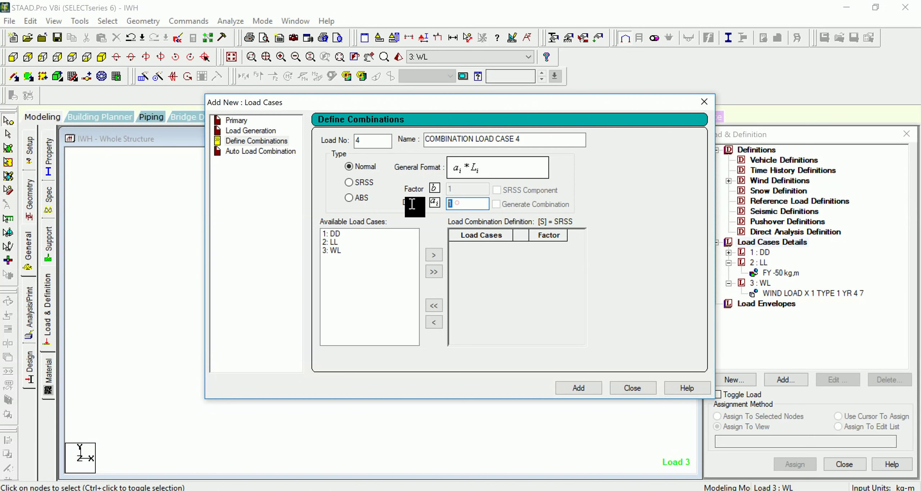
pyautogui.write('.9')
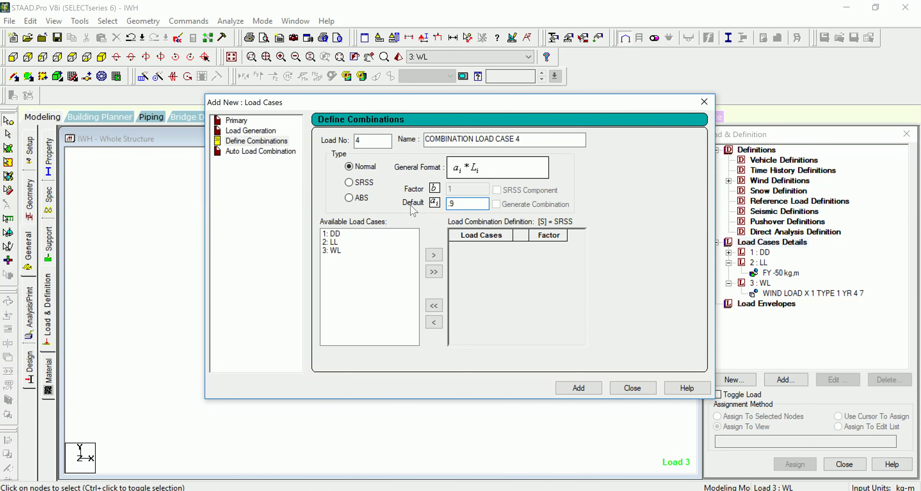
pyautogui.click(434, 272)
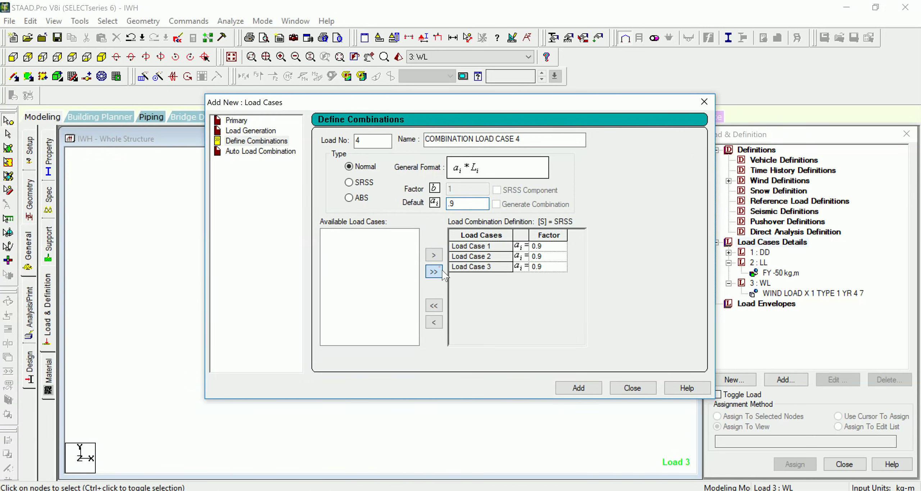
pyautogui.click(582, 388)
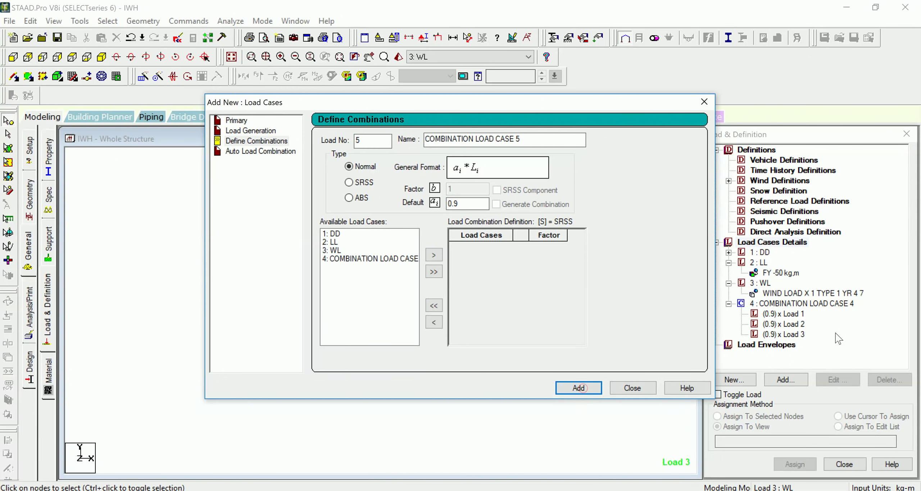
pyautogui.click(636, 388)
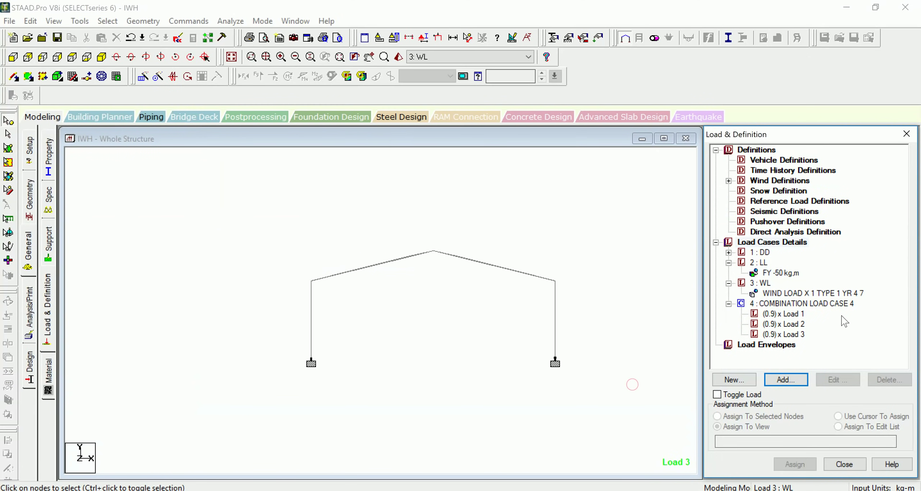
pyautogui.click(801, 335)
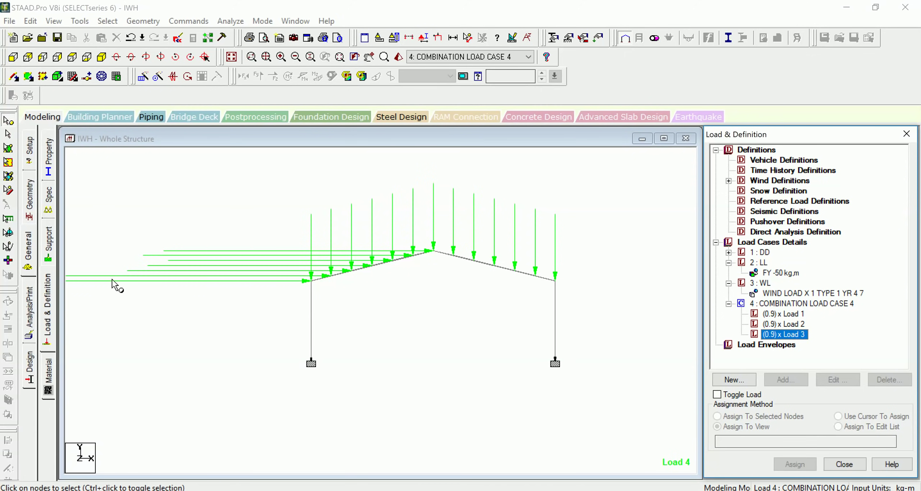
# - Add a Perform Analysis command with the No Print option
pyautogui.click(27, 308)
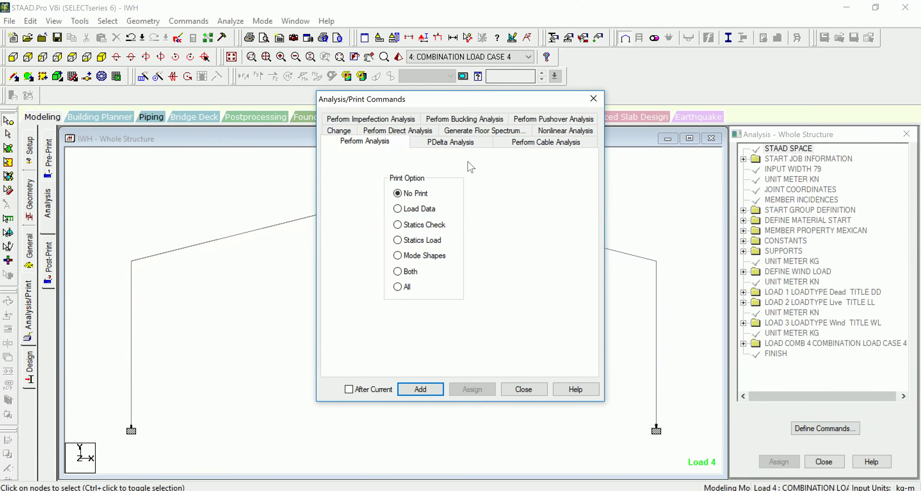
pyautogui.click(421, 390)
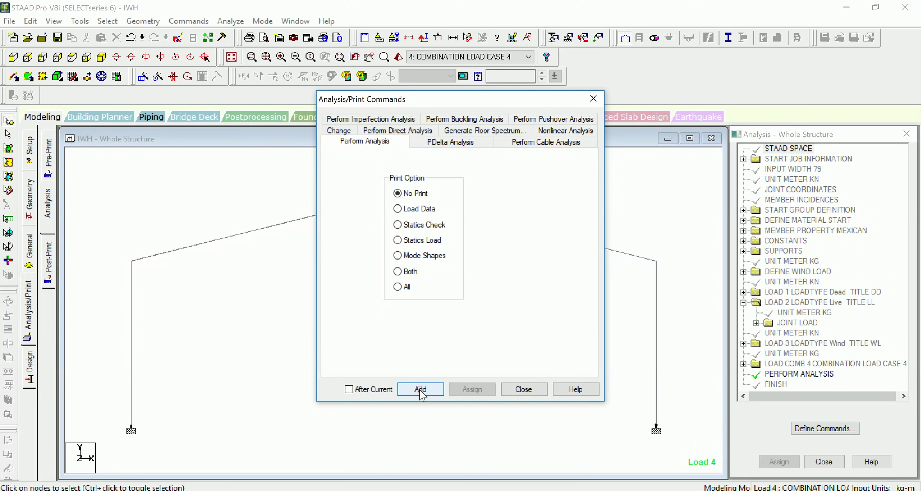
pyautogui.click(515, 392)
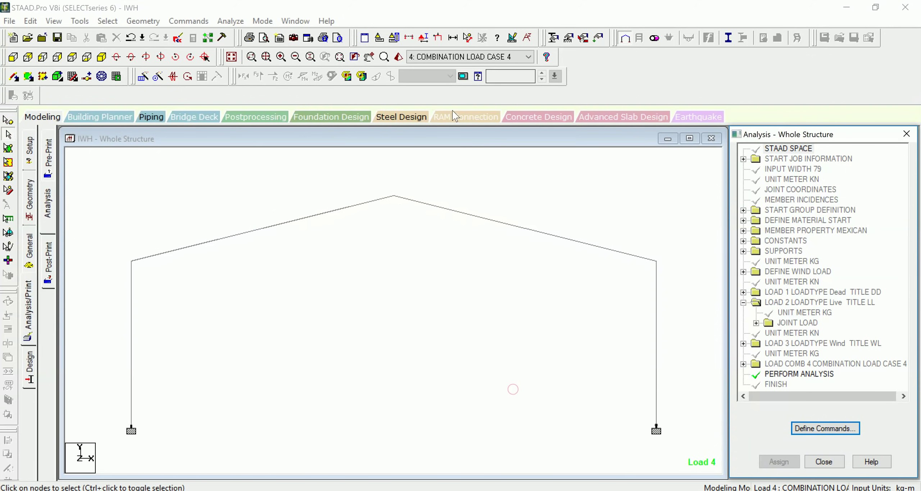
# - Save the model, run the analysis and enter post-processing mode with all four load cases selected
pyautogui.click(231, 21)
pyautogui.click(238, 35)
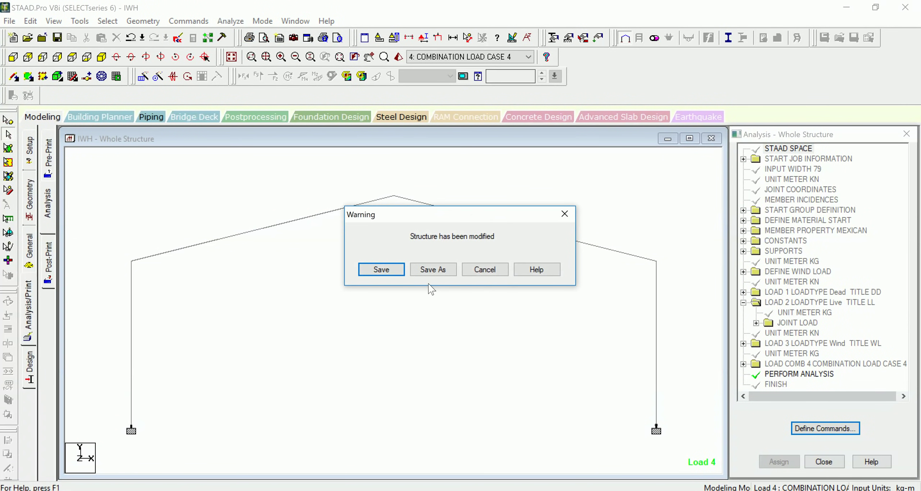
pyautogui.click(399, 270)
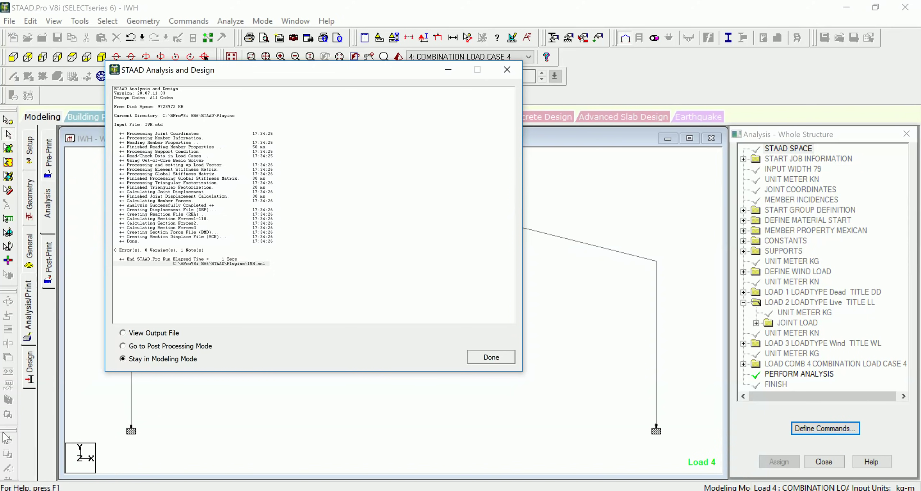
pyautogui.click(132, 346)
pyautogui.click(475, 357)
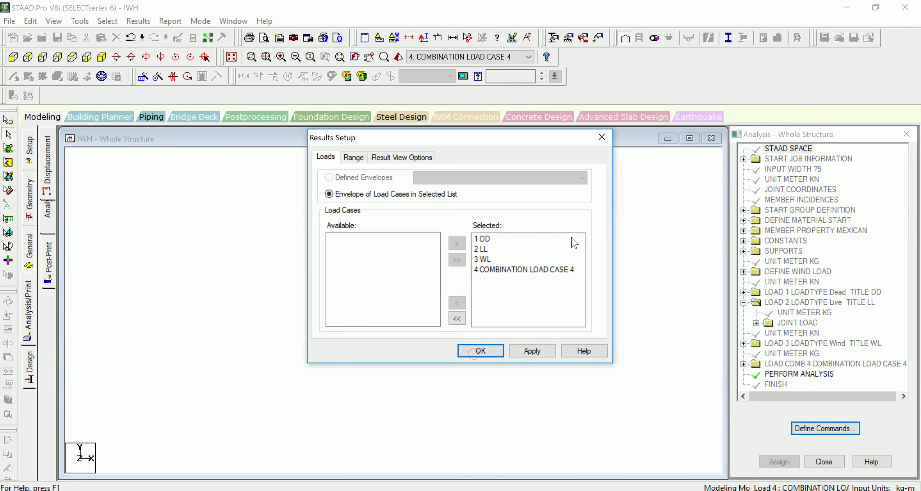
pyautogui.click(481, 350)
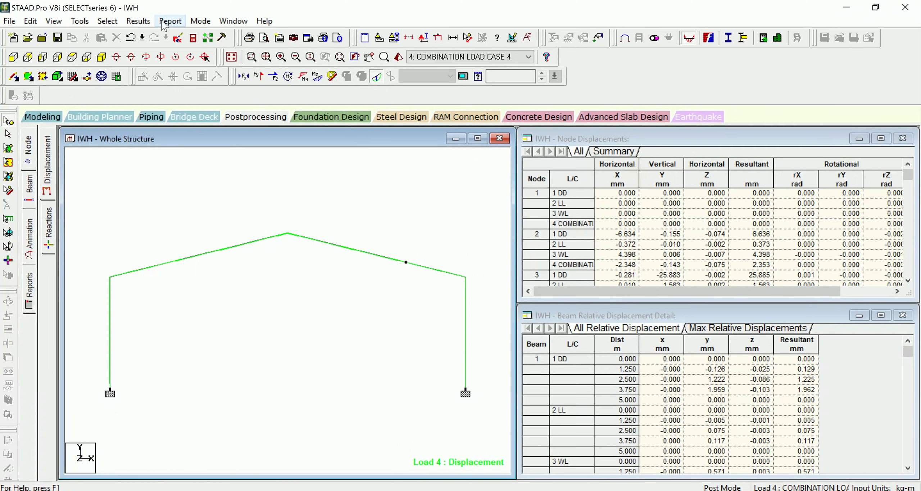
# - Annotate all beams with the maximum resultant displacement, leaving the combined bending and axial stress maximum off
pyautogui.click(145, 25)
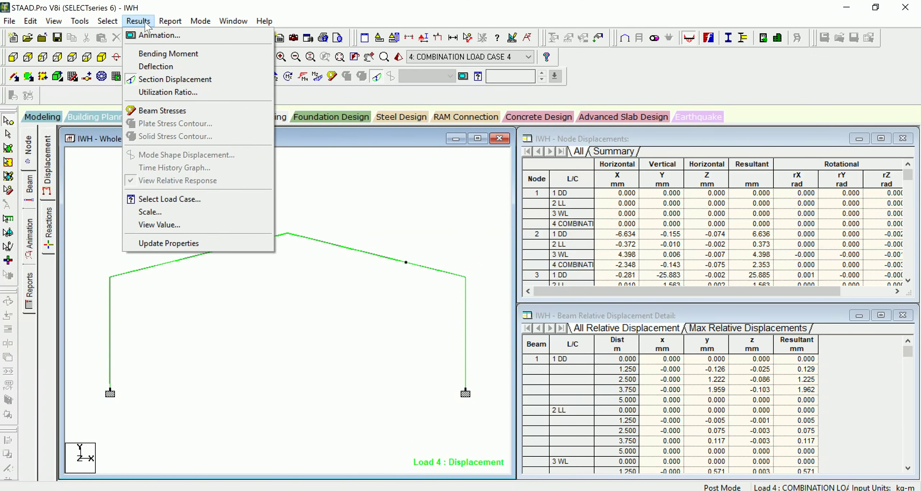
pyautogui.click(180, 224)
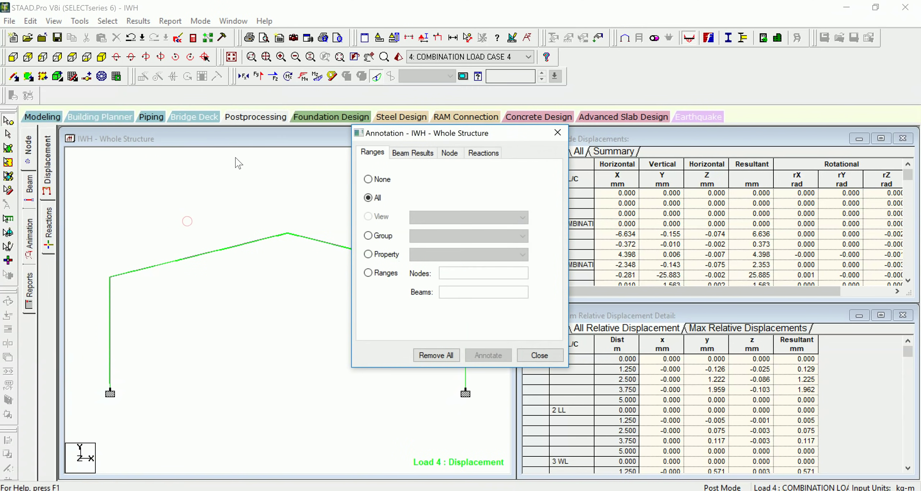
pyautogui.click(419, 154)
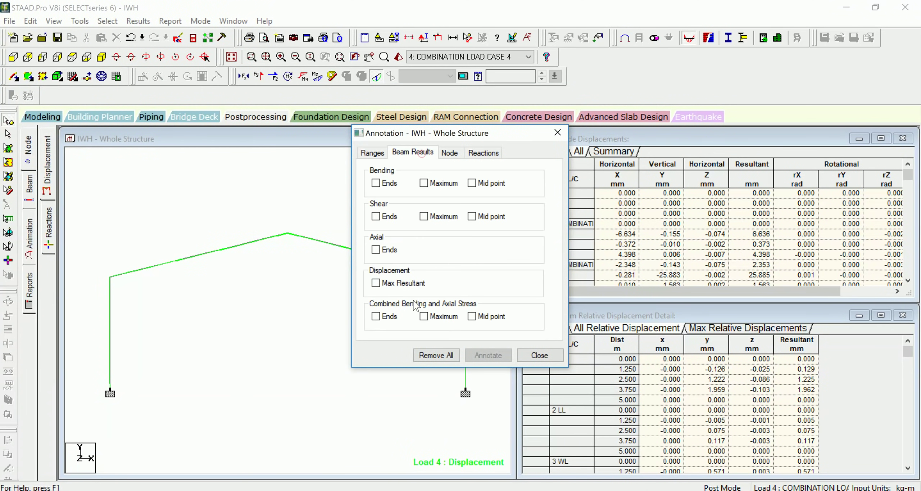
pyautogui.click(436, 318)
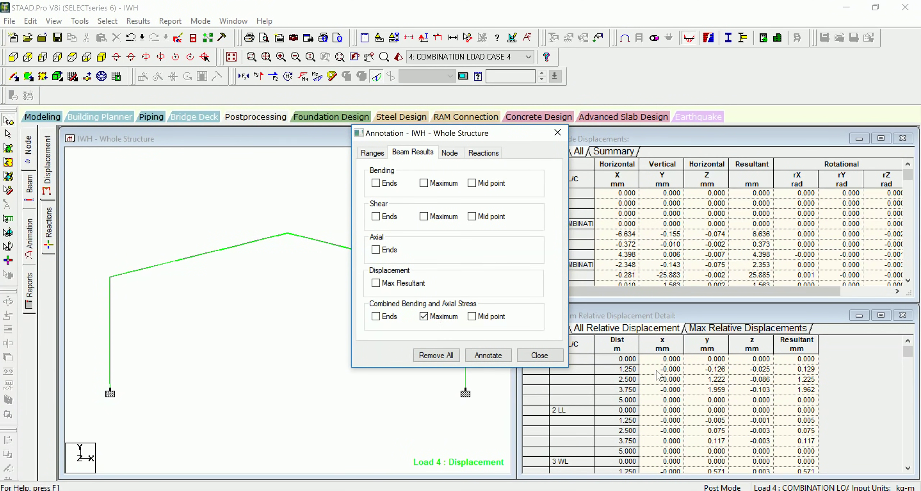
pyautogui.click(376, 283)
pyautogui.click(425, 316)
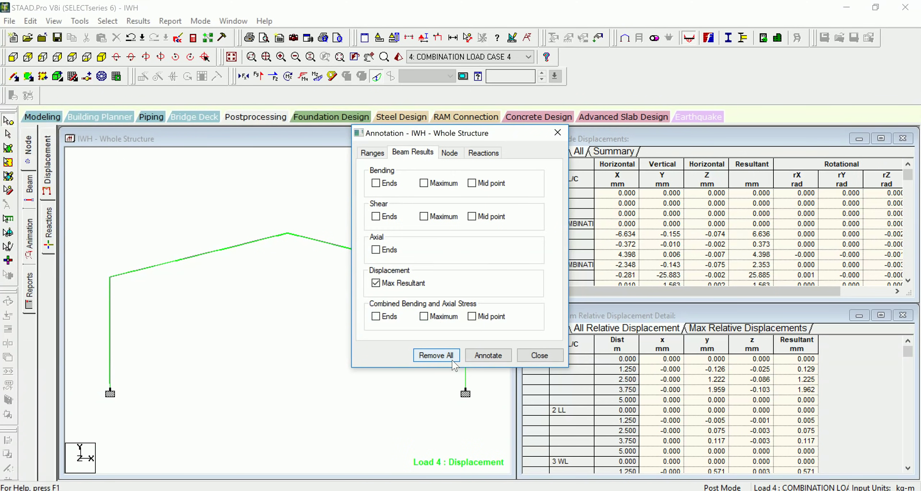
pyautogui.click(479, 356)
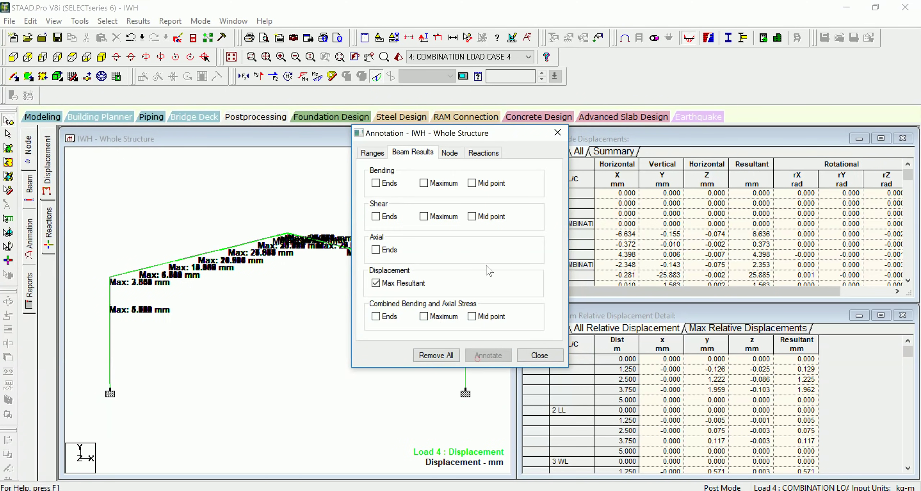
pyautogui.click(558, 133)
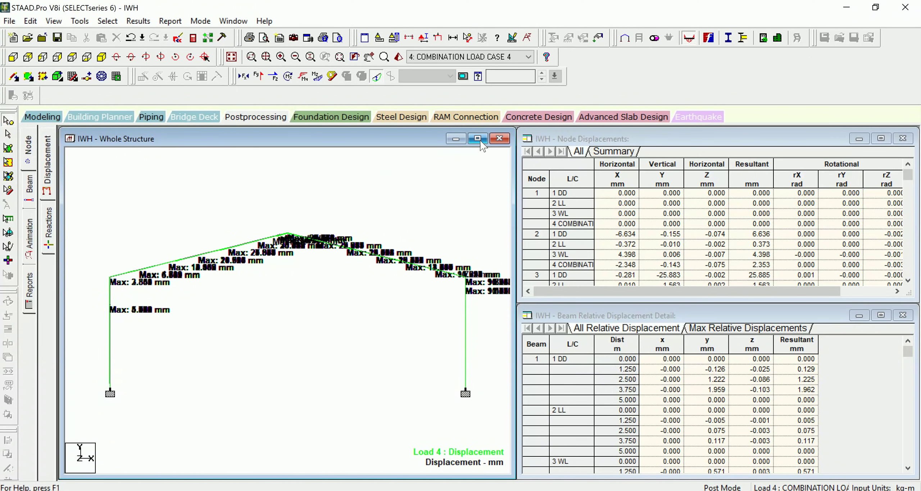
pyautogui.click(54, 21)
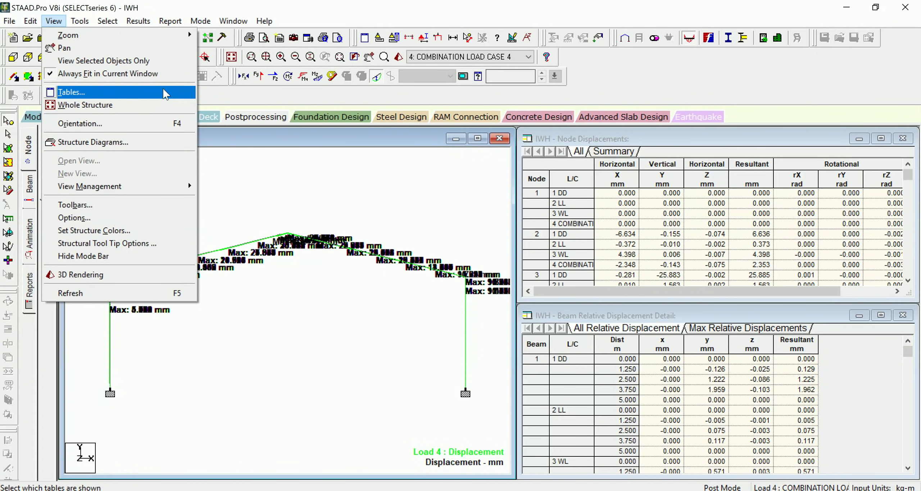
pyautogui.moveTo(108, 25)
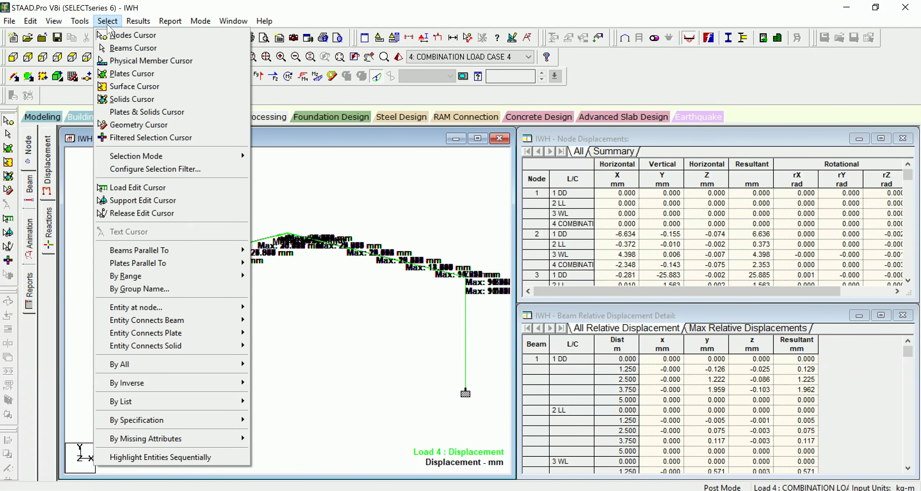
pyautogui.moveTo(76, 23)
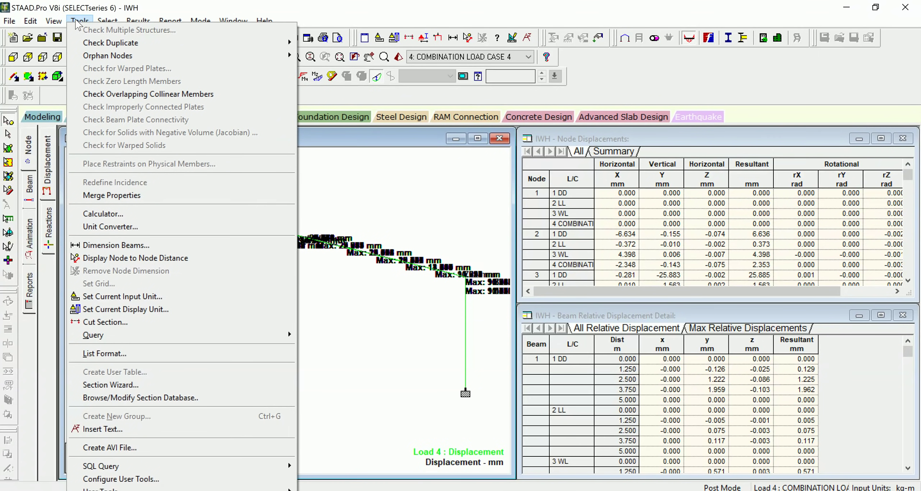
pyautogui.click(838, 486)
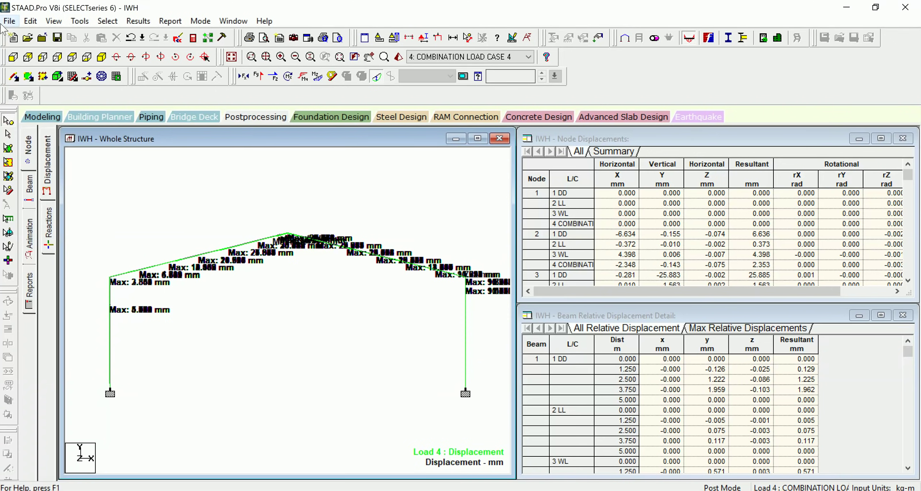
# - Select the beams parallel to Y, view only the selected members and show them in isometric view
pyautogui.click(107, 21)
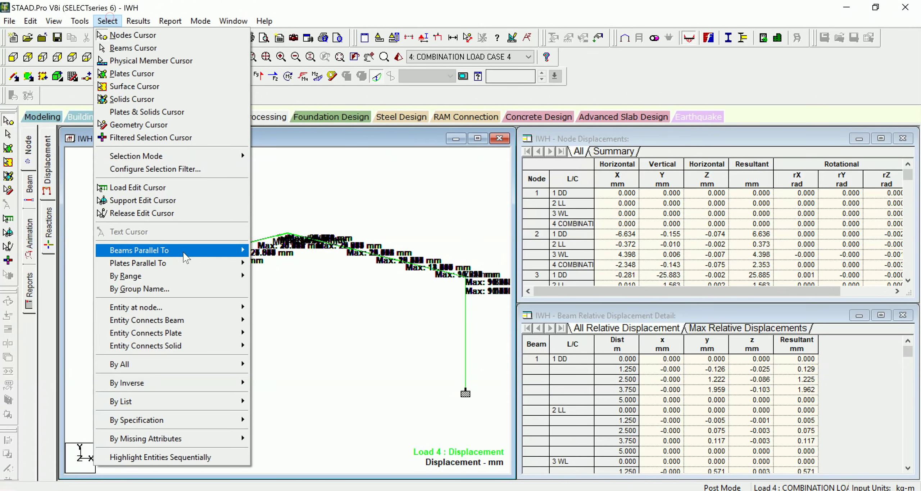
pyautogui.moveTo(186, 257)
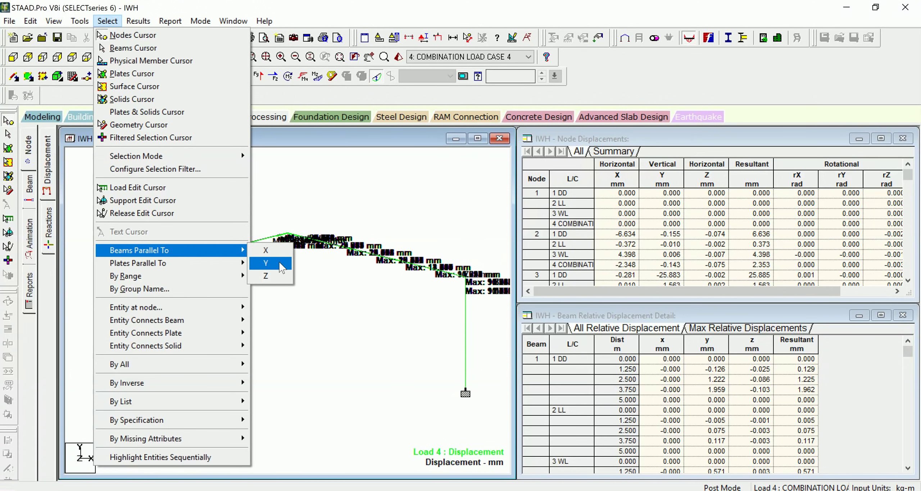
pyautogui.click(280, 263)
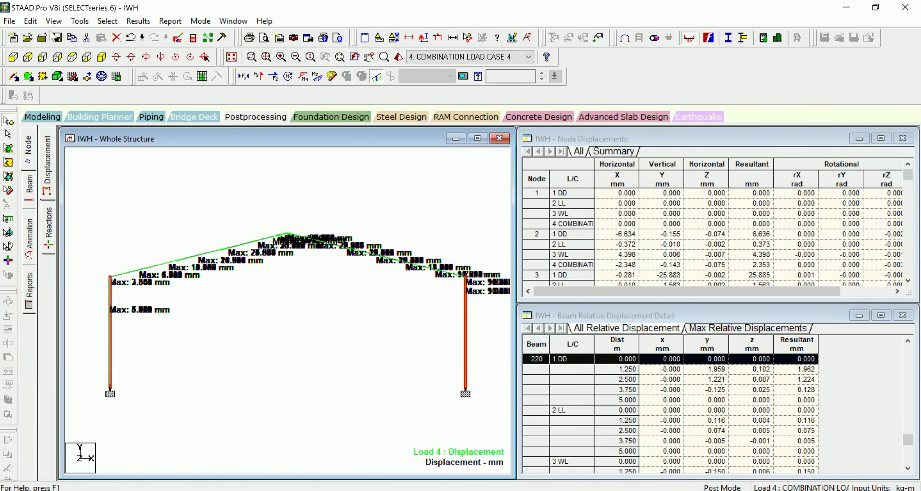
pyautogui.click(57, 22)
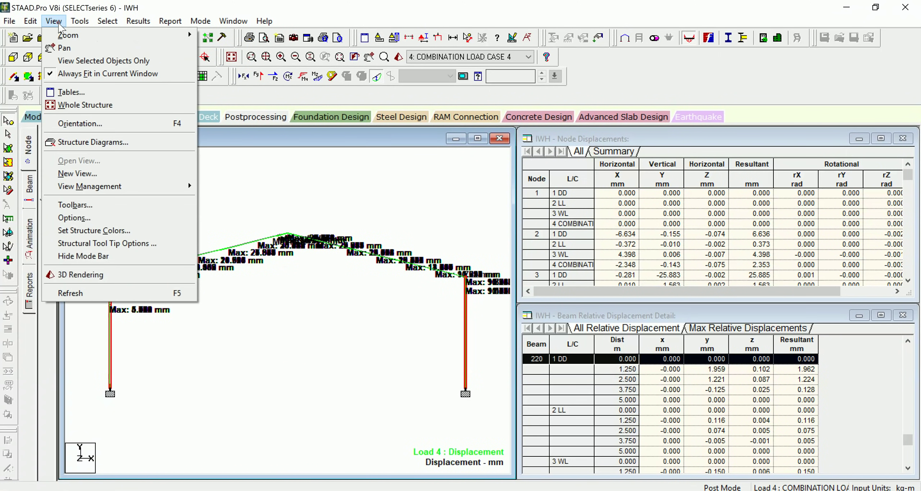
pyautogui.click(72, 61)
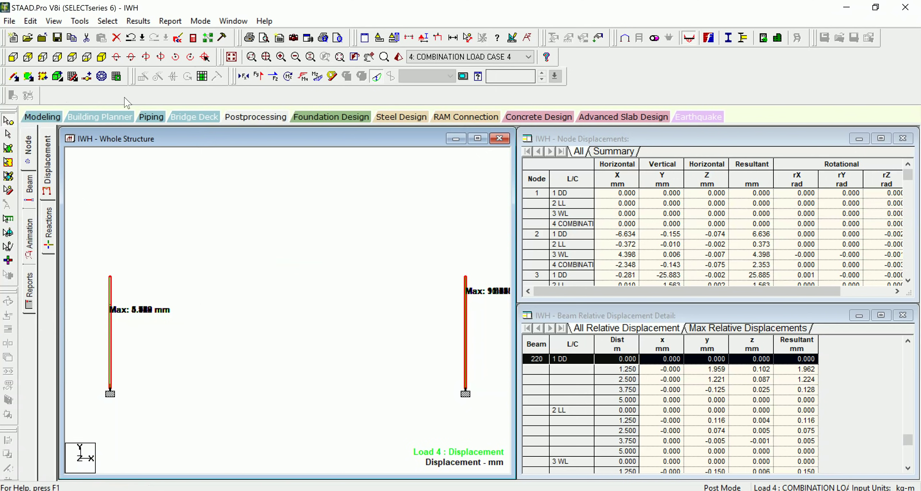
pyautogui.click(102, 57)
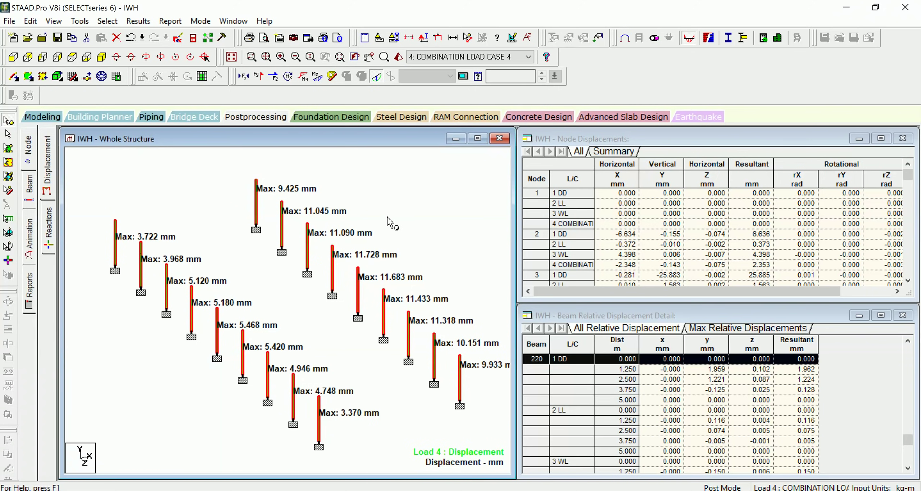
# - Examine the columns' bending diagrams and beam force results, followed by the beam graphs
pyautogui.click(29, 191)
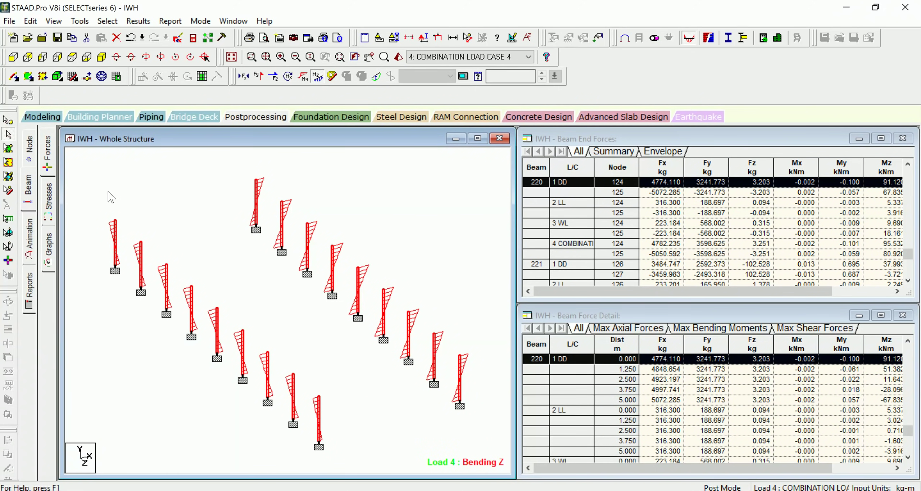
pyautogui.click(48, 248)
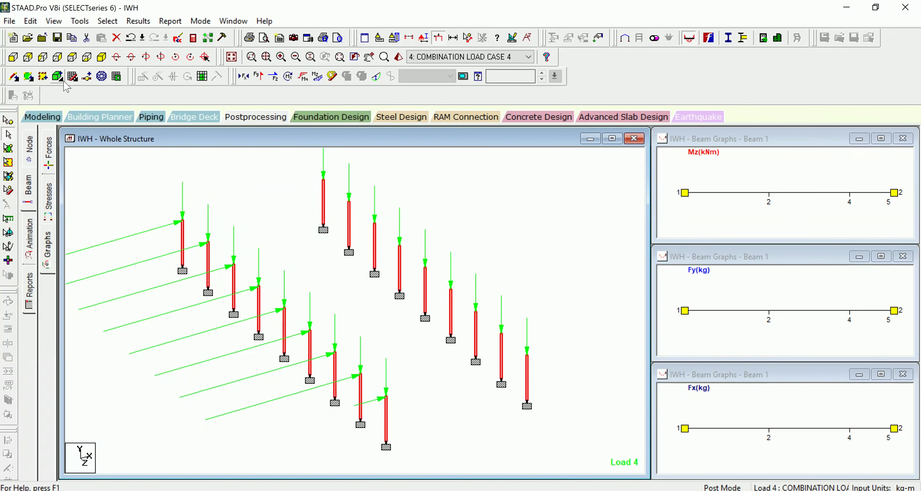
# - Animate the deflection of the displayed columns under load combination 4
pyautogui.click(30, 236)
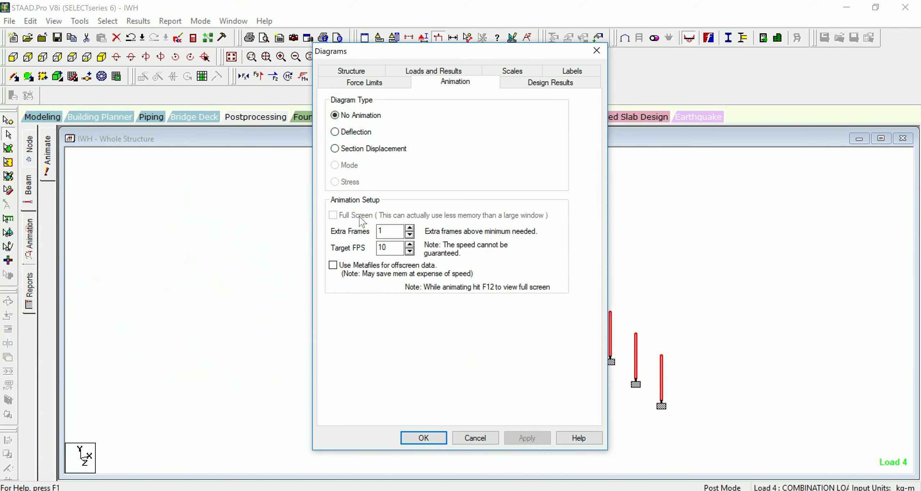
pyautogui.click(335, 131)
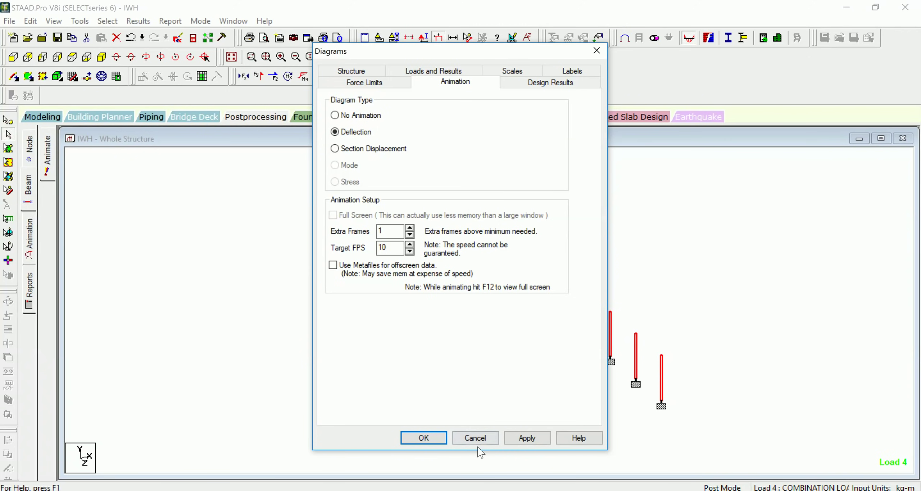
pyautogui.click(423, 438)
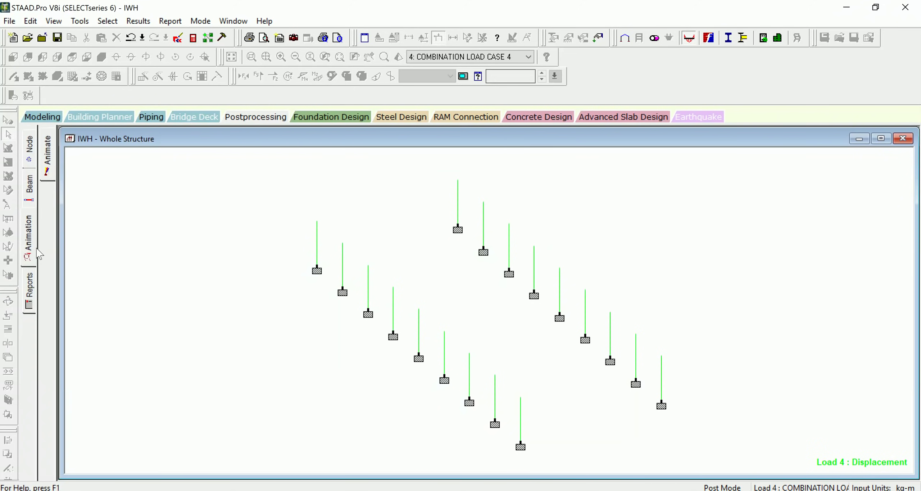
# - Open the report setup to view the items available for the report
pyautogui.click(28, 291)
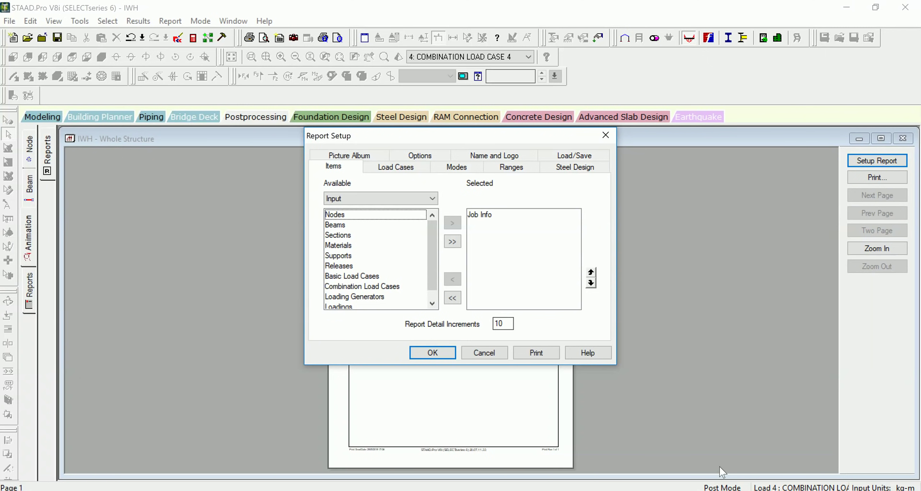
pyautogui.click(734, 489)
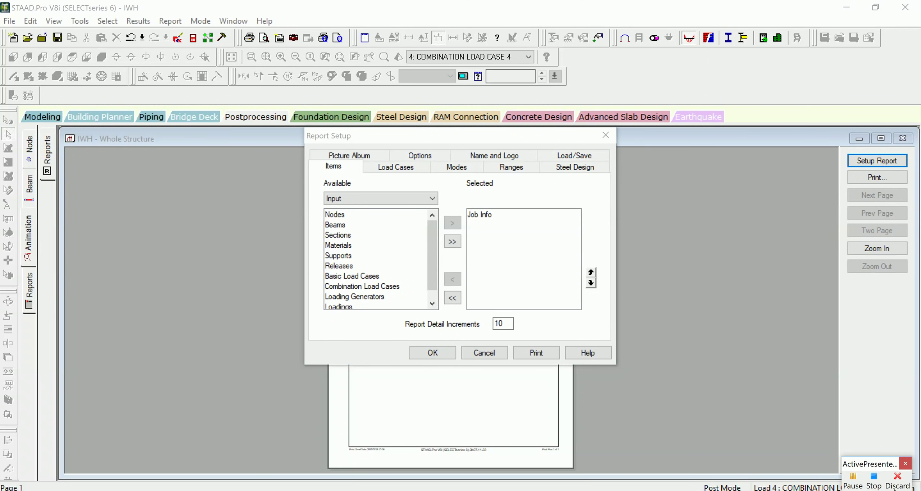